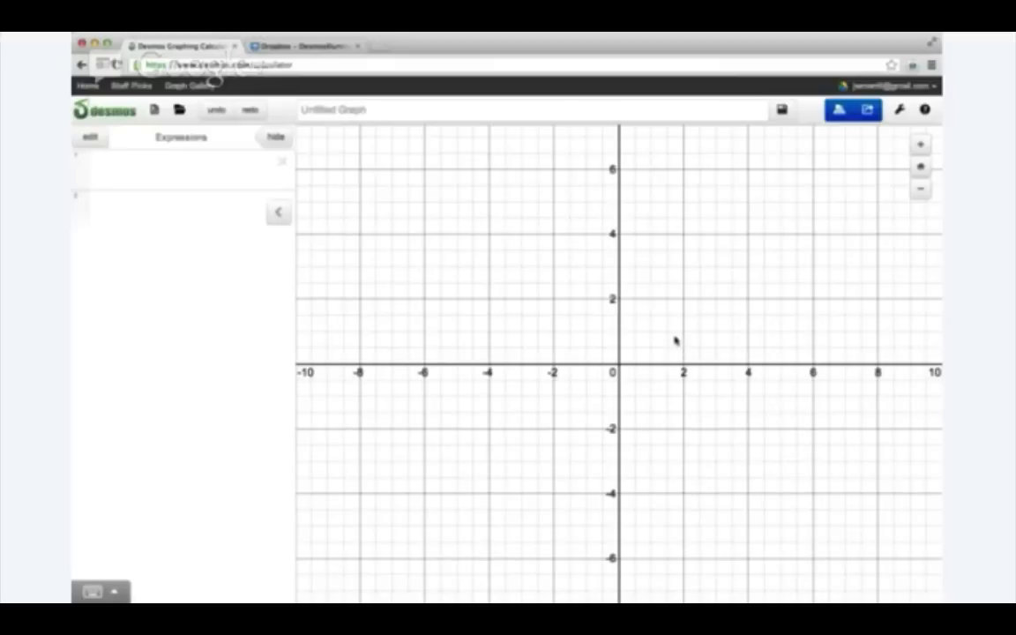
# - Calculate 36−5 in the first expression line and 36·(1−25/100) in the second
pyautogui.click(206, 172)
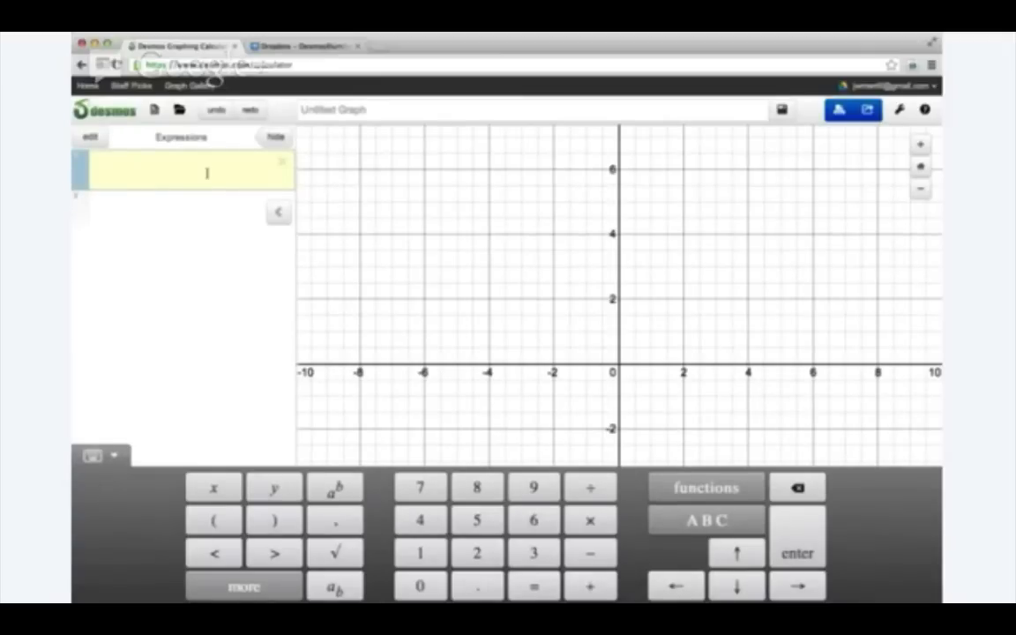
pyautogui.write('36-5')
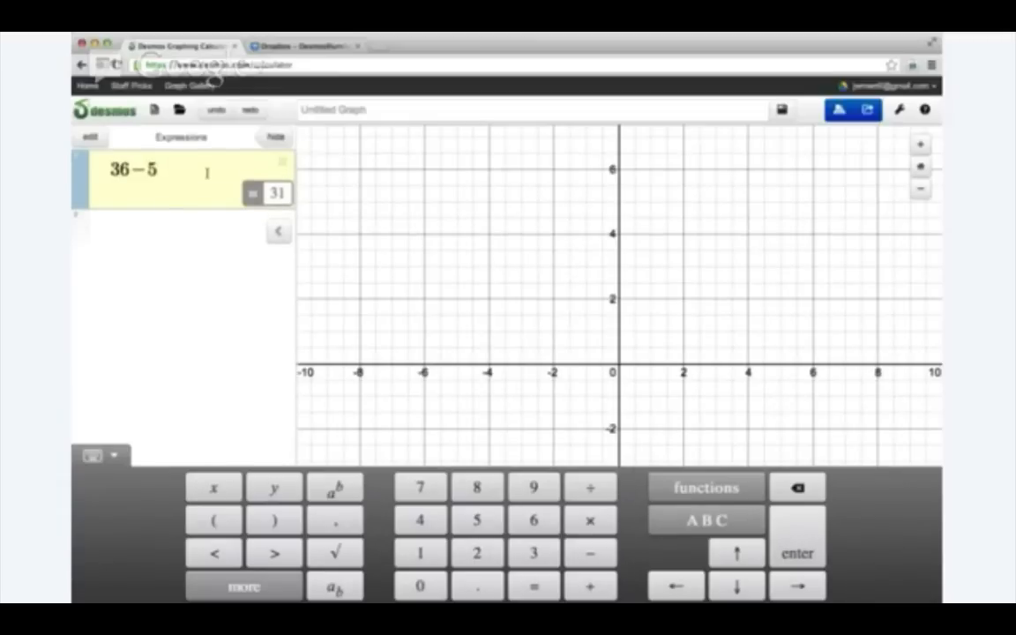
pyautogui.press('Return')
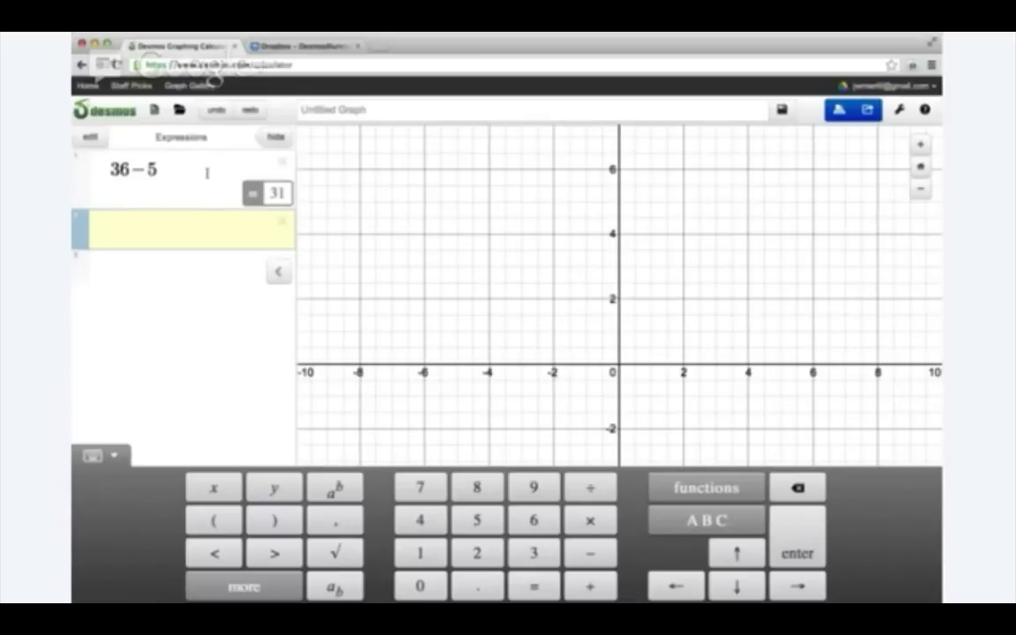
pyautogui.write('36*(1-')
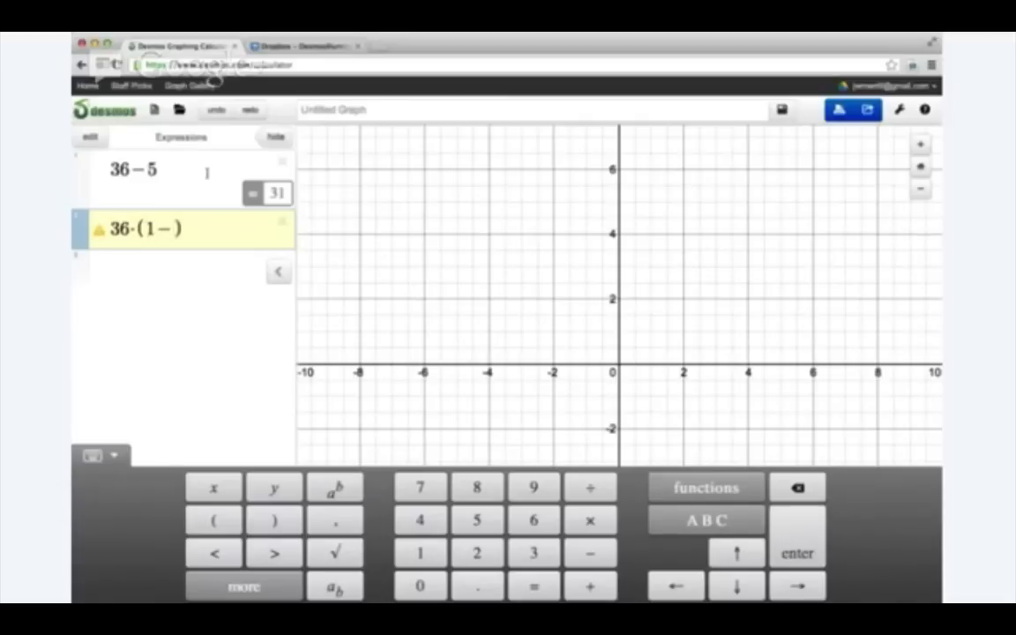
pyautogui.write('25/100')
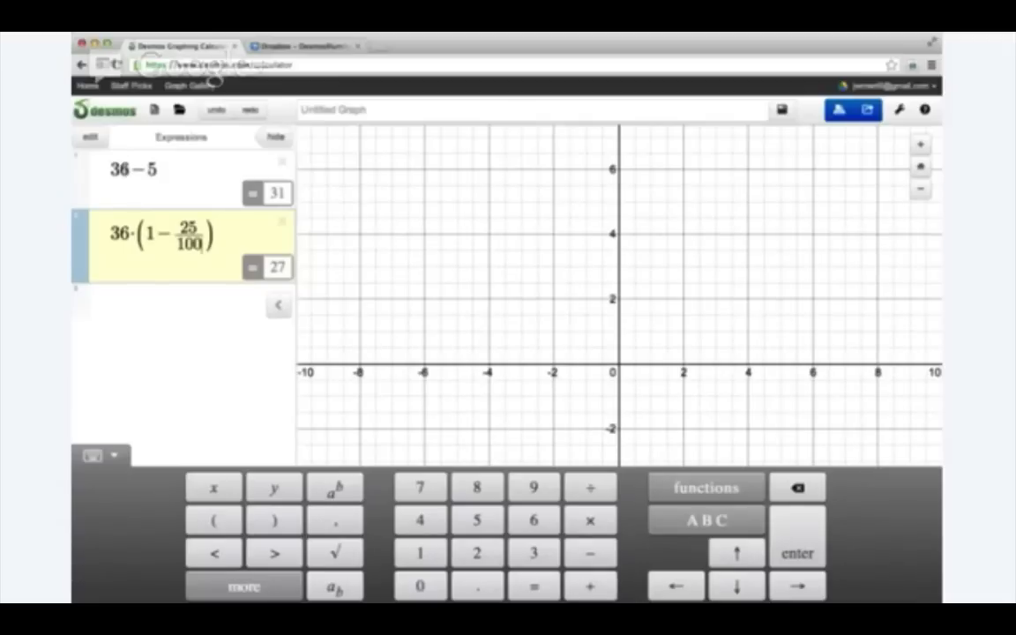
# - Turn the first expression into the function f(x) = x−5 by replacing 36 with x
pyautogui.click(129, 168)
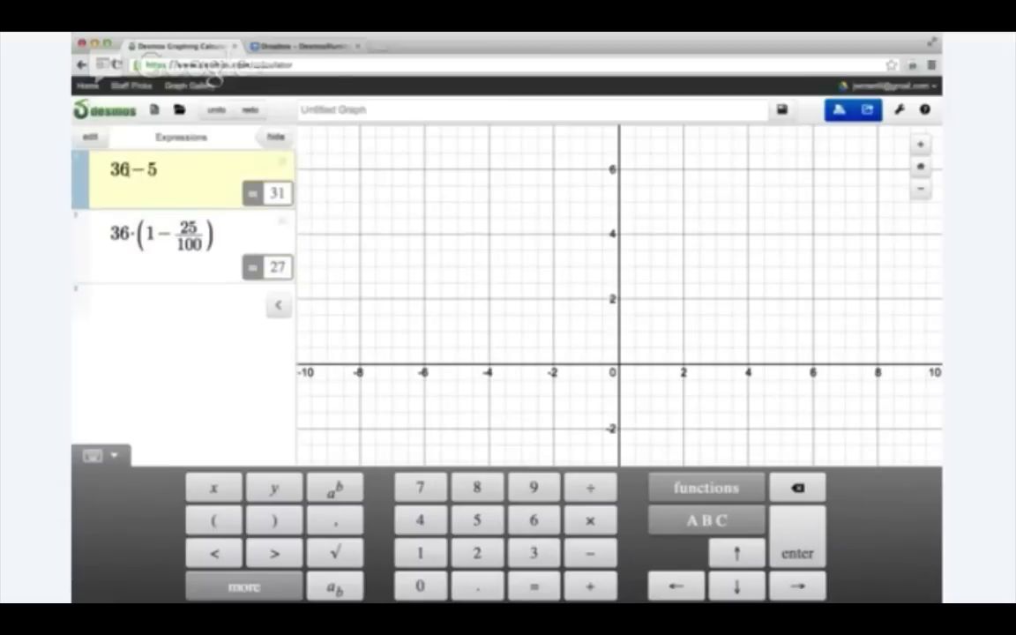
pyautogui.press('BackSpace')
pyautogui.press('BackSpace')
pyautogui.write('x')
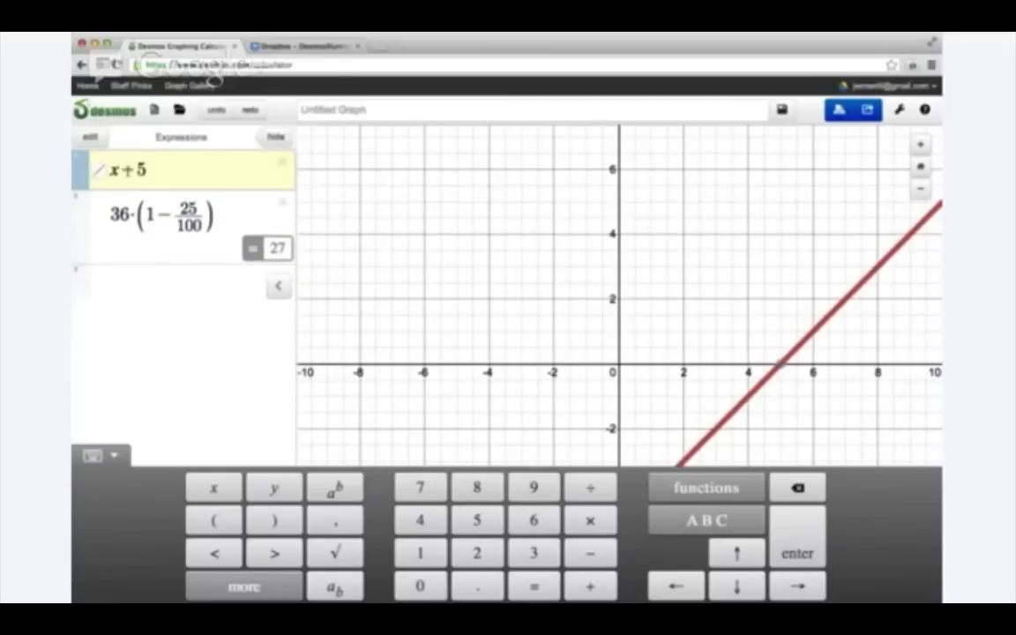
pyautogui.write('f(x)=')
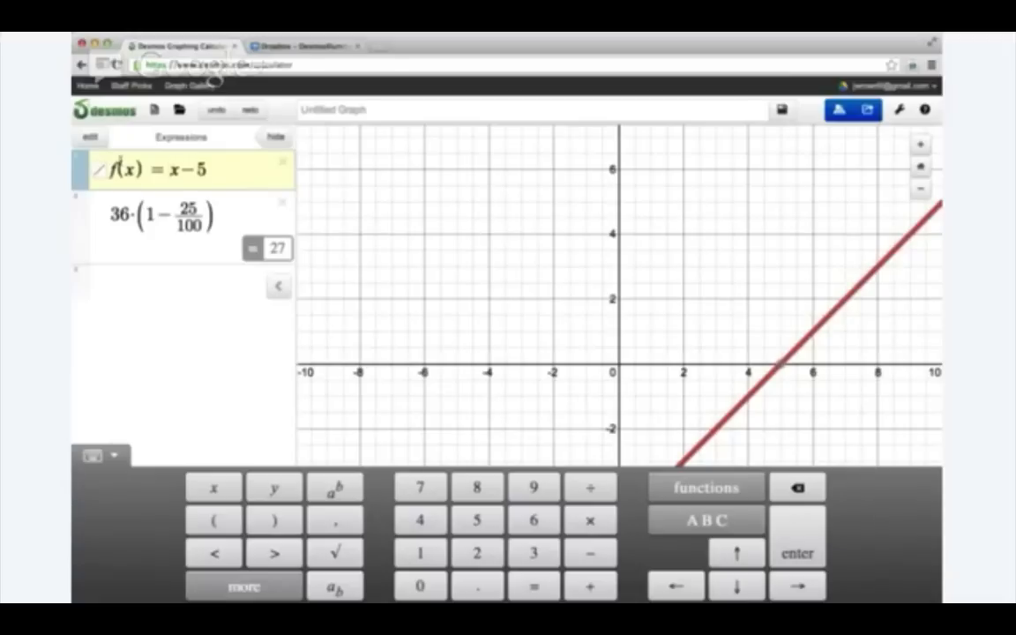
# - Turn the second expression into the function g(x) = x·(1−25/100) by replacing 36 with x
pyautogui.click(108, 217)
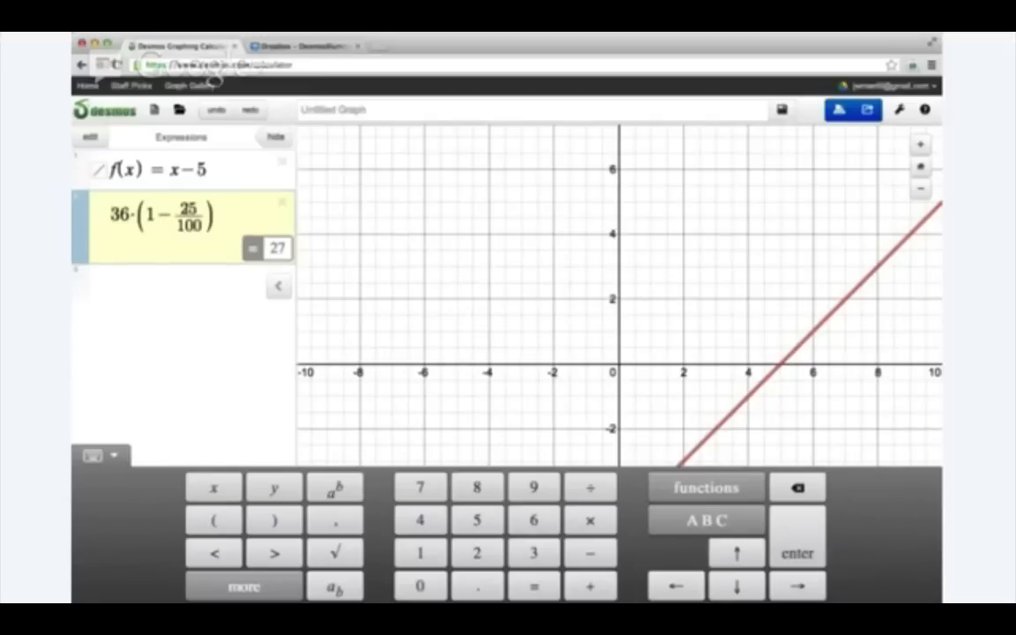
pyautogui.write('g(x)')
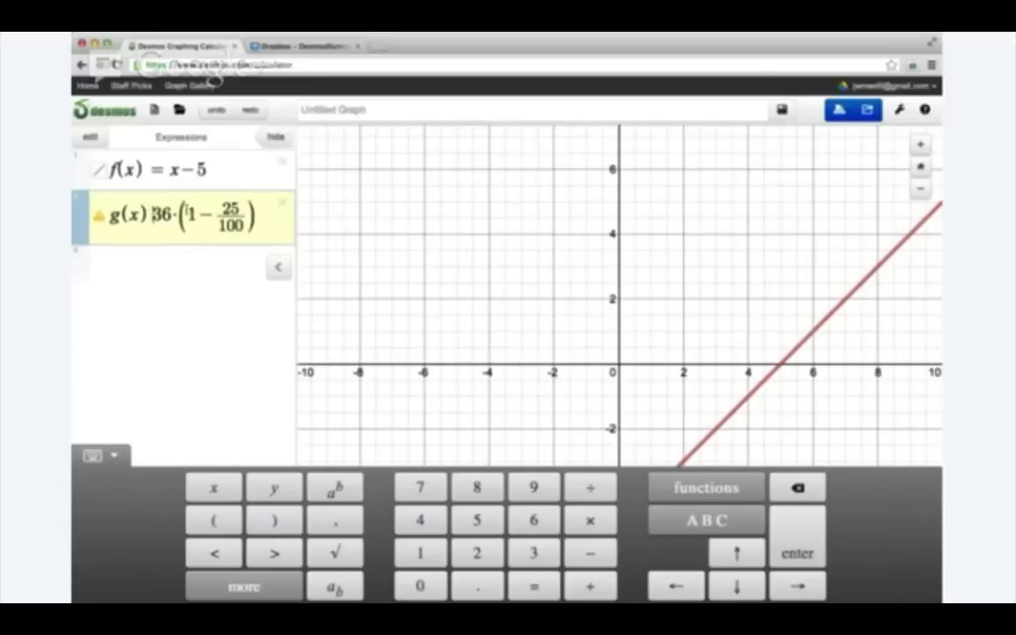
pyautogui.write(' =')
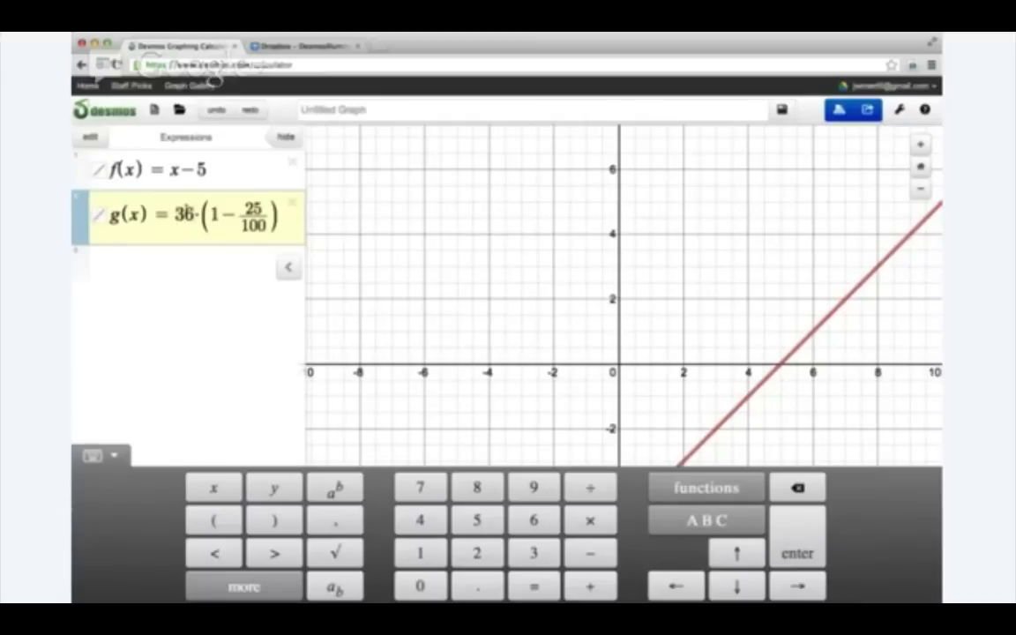
pyautogui.press('BackSpace')
pyautogui.press('BackSpace')
pyautogui.write('x')
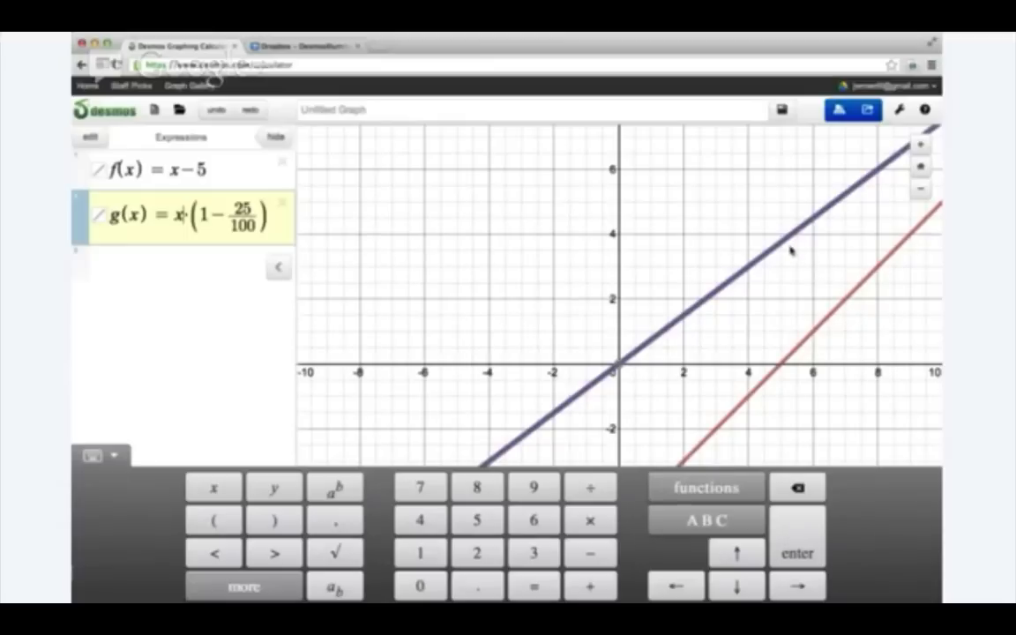
pyautogui.click(457, 274)
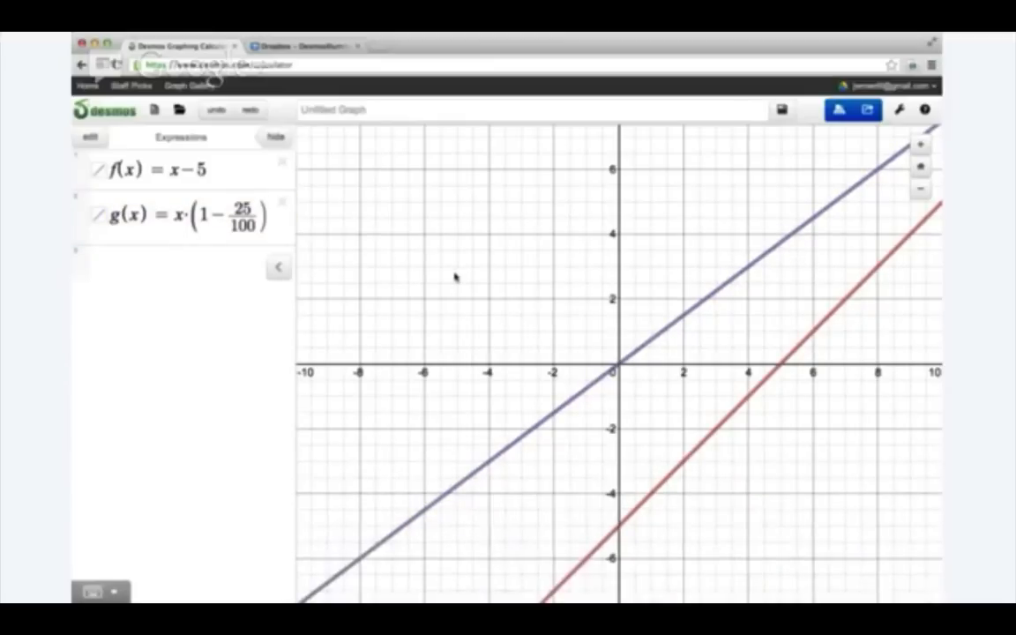
# - Examine where the lines f(x) and g(x) cross in the first quadrant of the graph
pyautogui.scroll(-2, 599, 288)
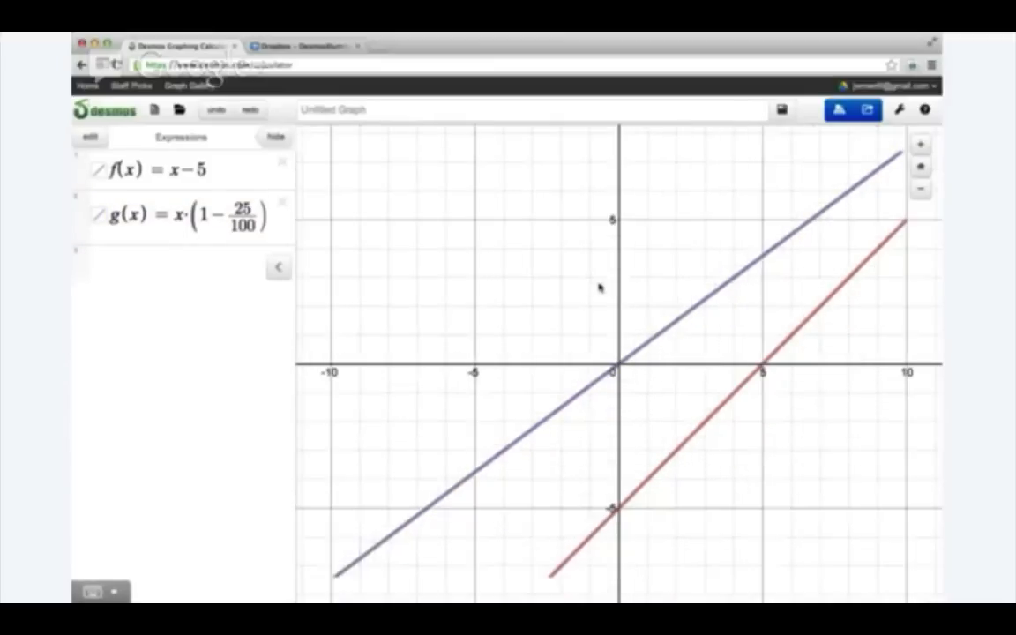
pyautogui.scroll(-2, 600, 288)
pyautogui.scroll(-6, 600, 287)
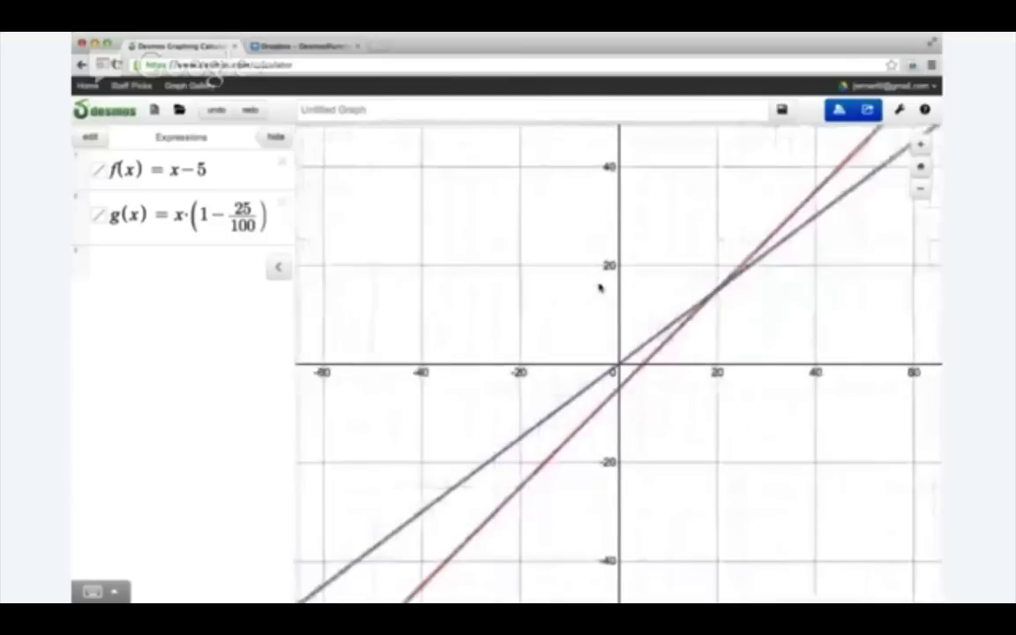
pyautogui.moveTo(803, 333); pyautogui.dragTo(731, 381)
pyautogui.scroll(4, 731, 381)
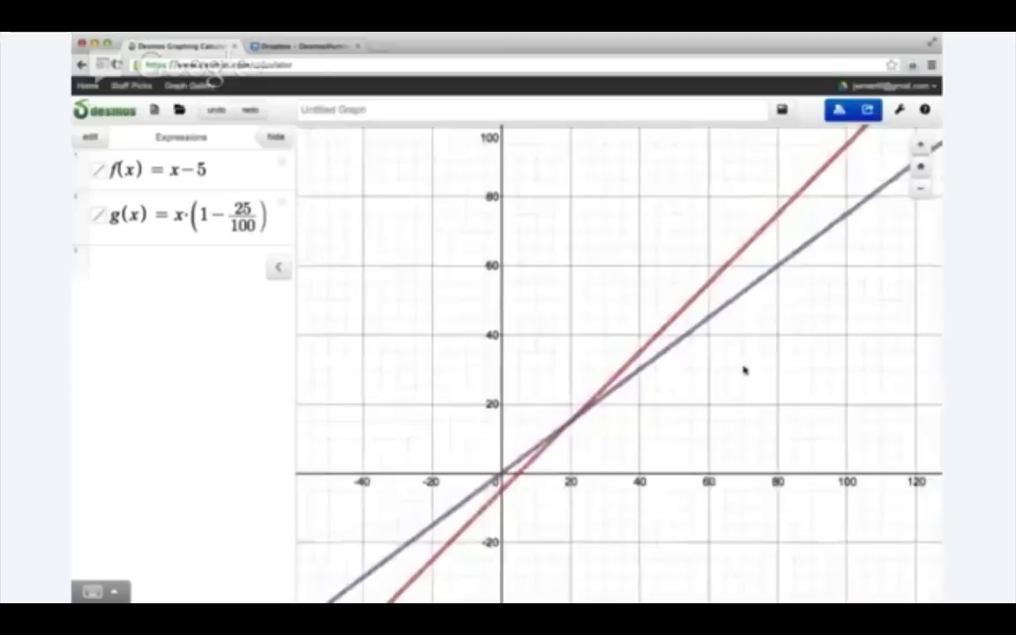
pyautogui.scroll(2, 732, 433)
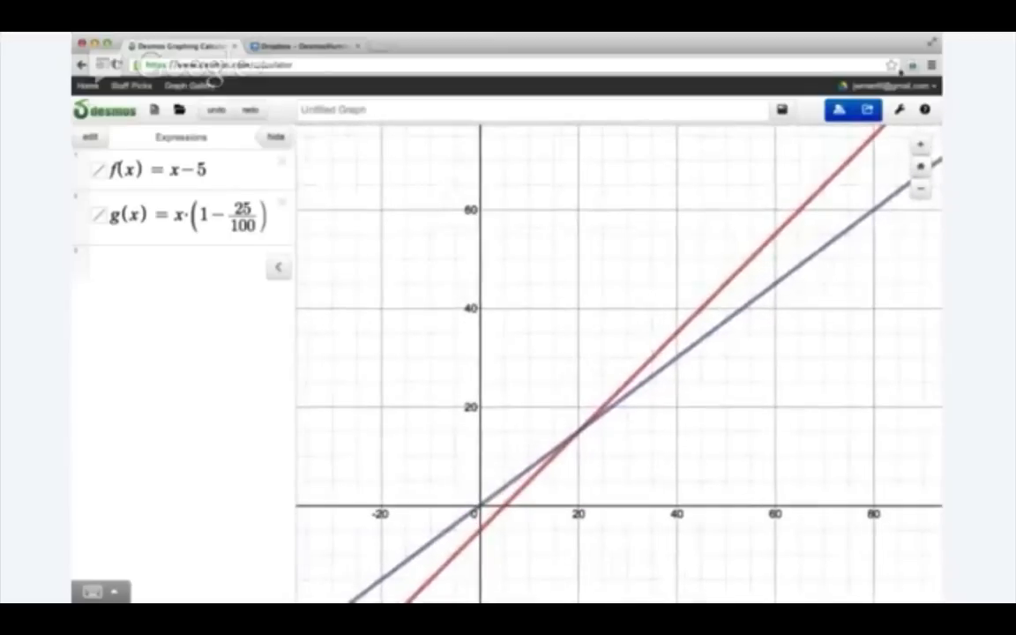
pyautogui.click(901, 112)
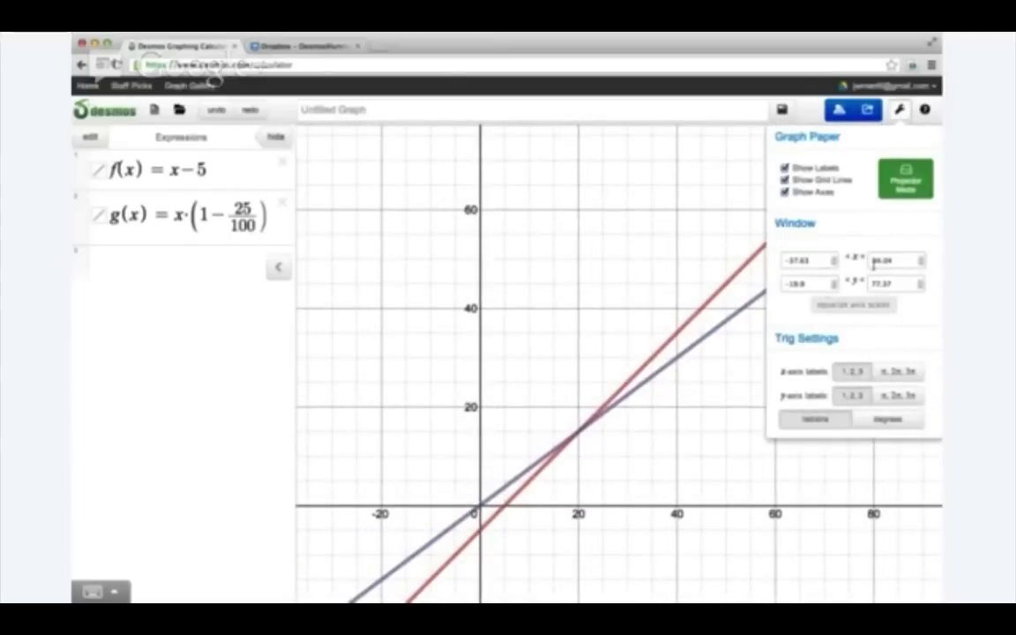
pyautogui.click(900, 109)
pyautogui.scroll(-2, 607, 360)
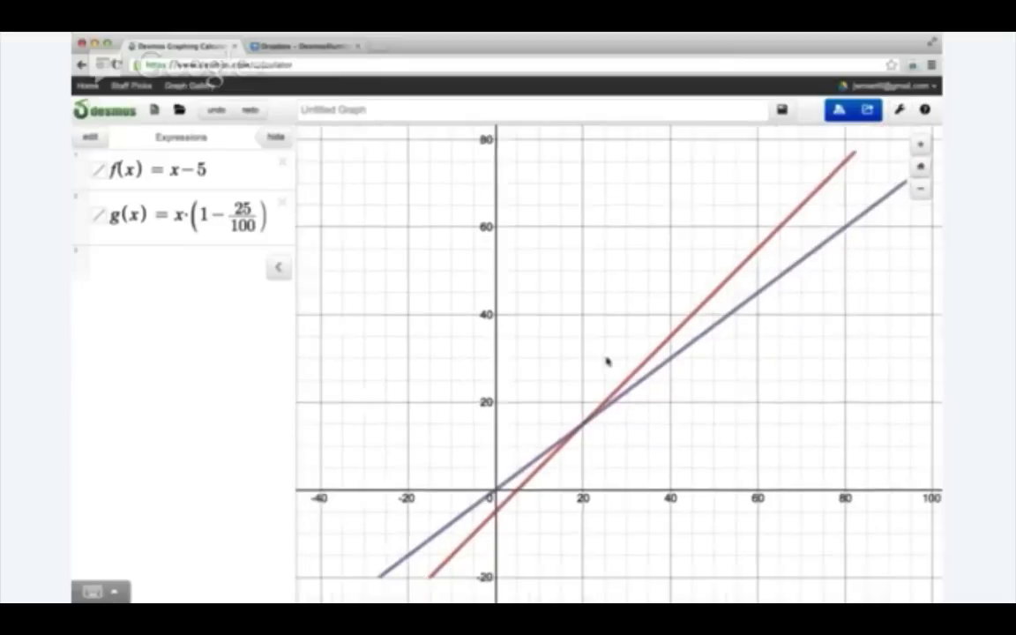
pyautogui.scroll(2, 607, 360)
pyautogui.moveTo(562, 344); pyautogui.dragTo(571, 335)
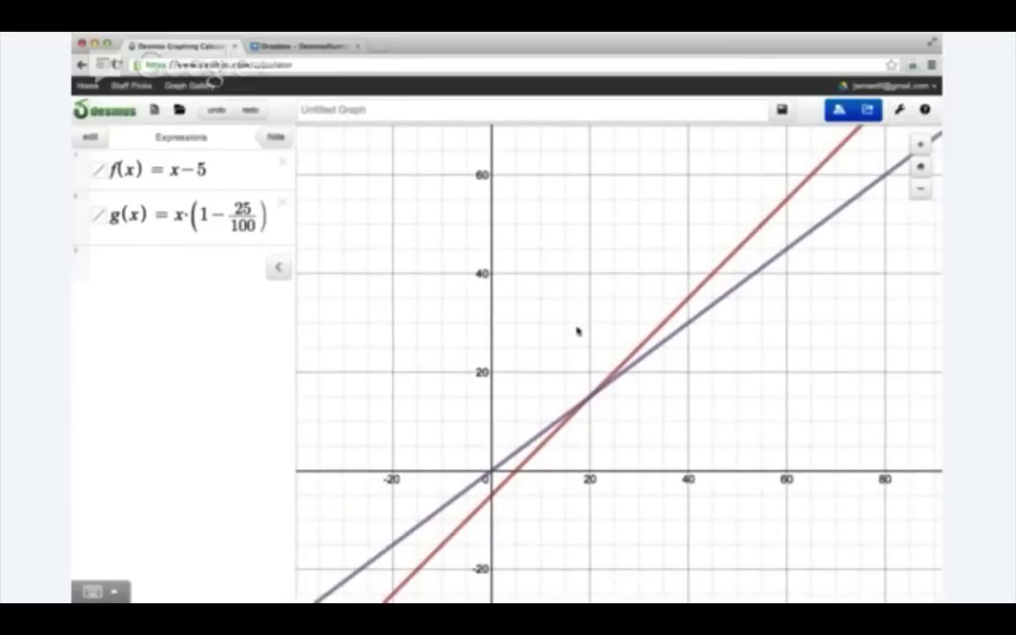
pyautogui.moveTo(569, 330); pyautogui.dragTo(617, 311)
pyautogui.scroll(-1, 619, 311)
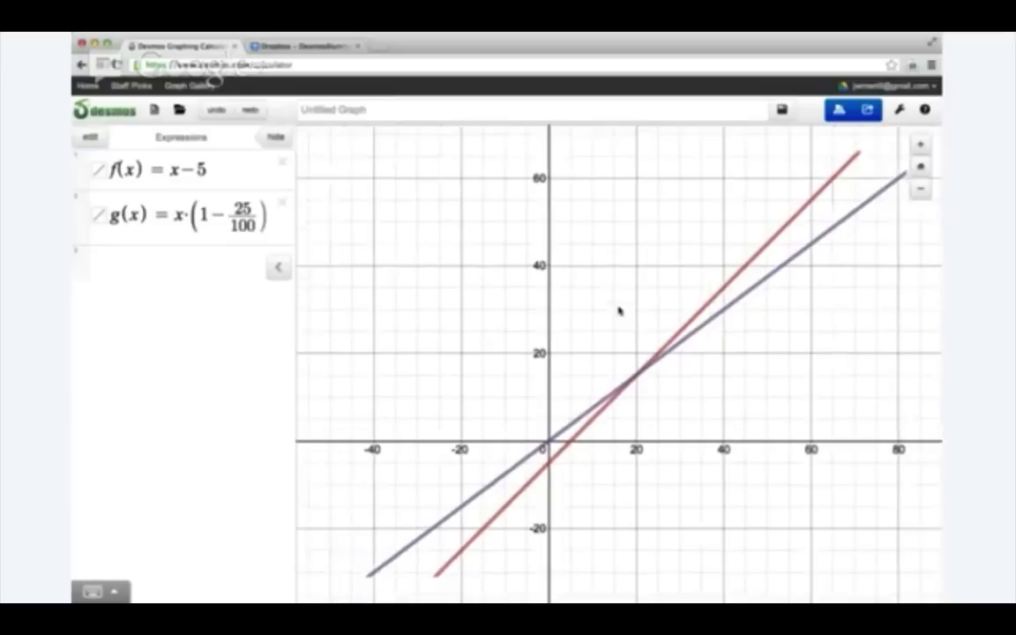
pyautogui.scroll(2, 617, 311)
# - Add the vertical line x = 36 as a third expression on the graph
pyautogui.click(125, 271)
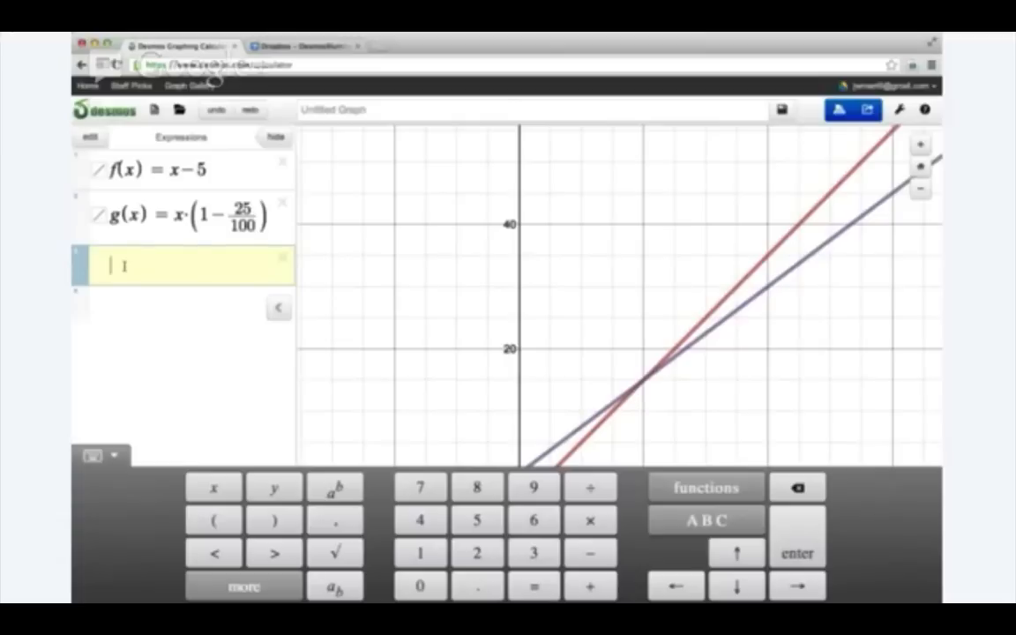
pyautogui.write('x = 36')
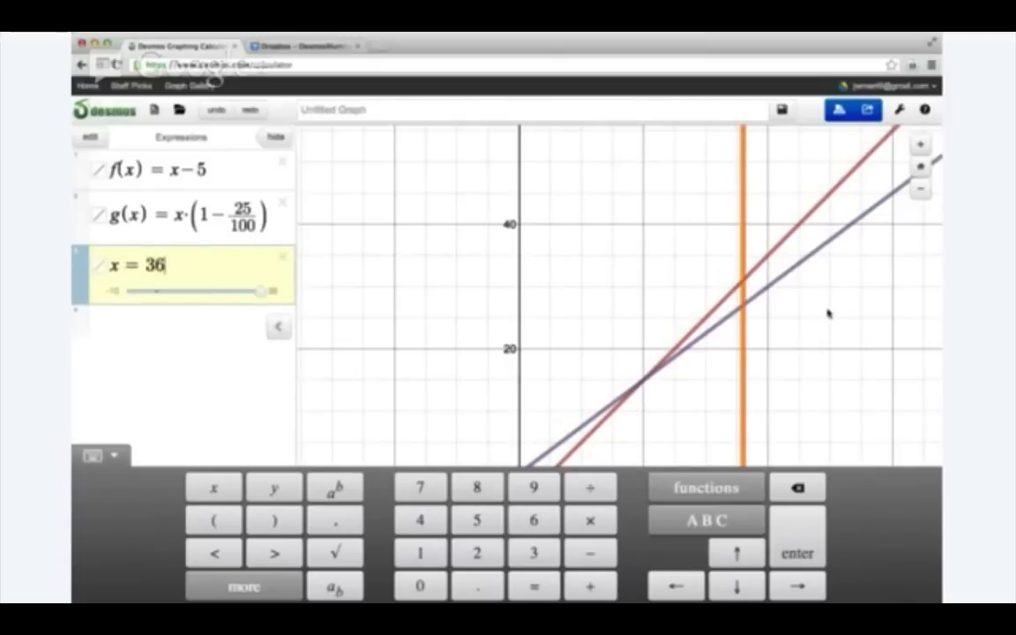
pyautogui.click(713, 309)
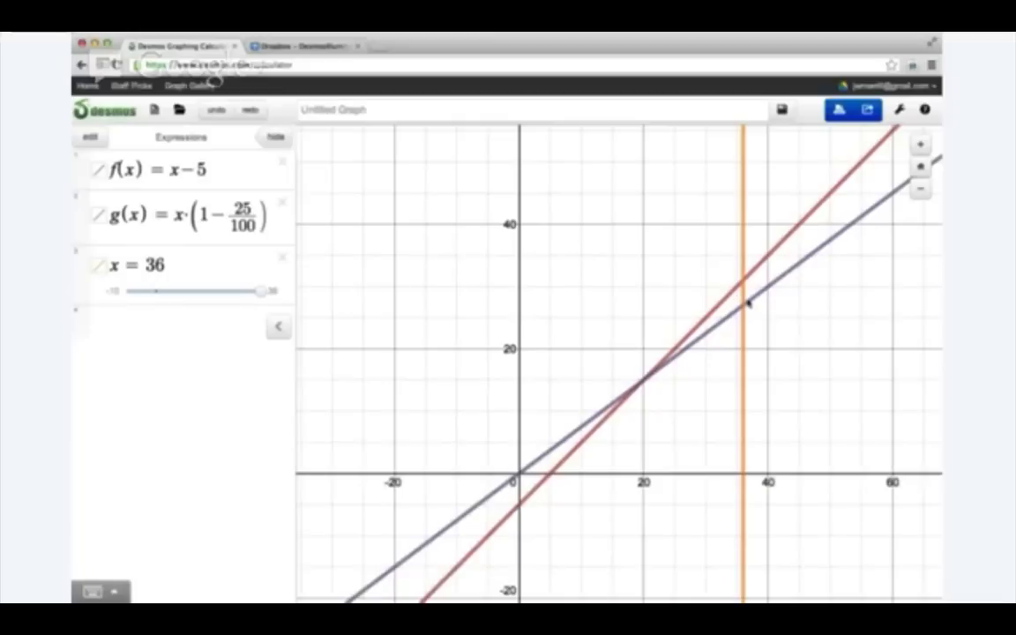
# - Read the coordinates where the line x = 36 meets the graphs of g(x) and f(x)
pyautogui.moveTo(748, 303); pyautogui.dragTo(744, 305)
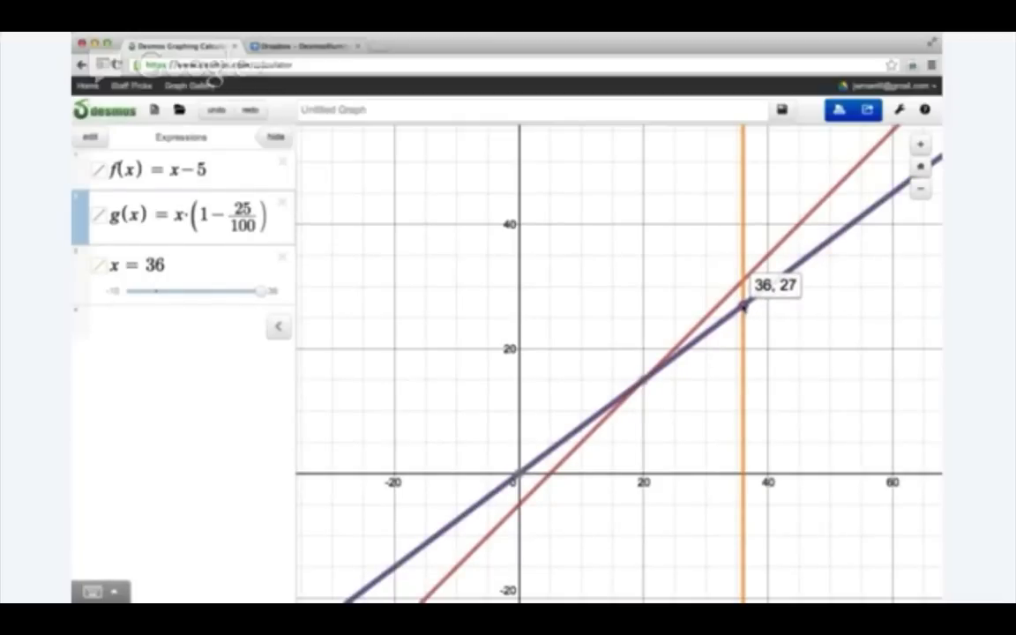
pyautogui.moveTo(743, 305); pyautogui.dragTo(744, 280)
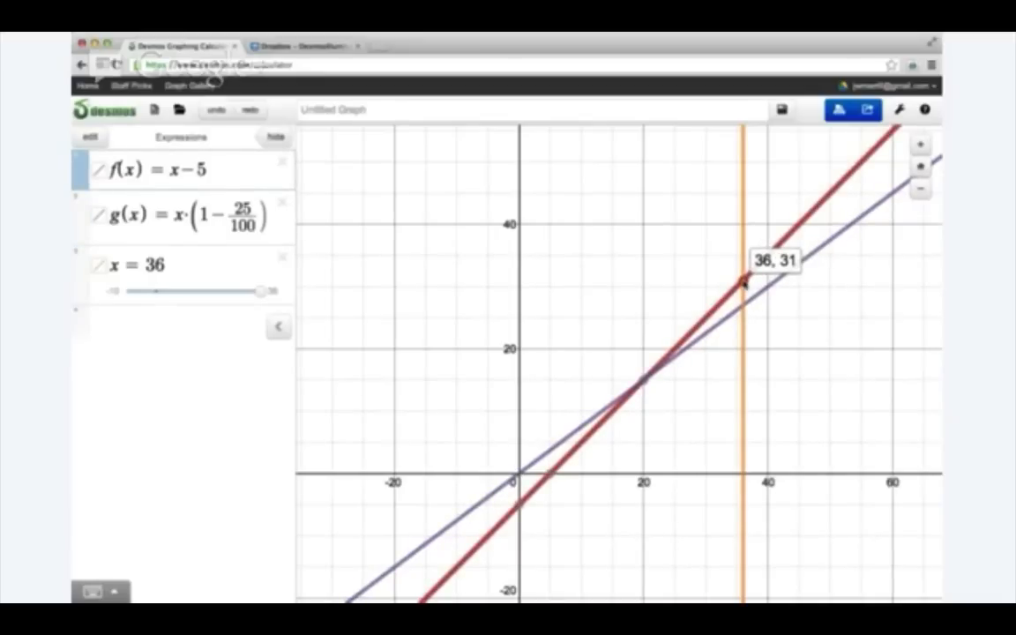
pyautogui.moveTo(744, 280); pyautogui.dragTo(743, 281)
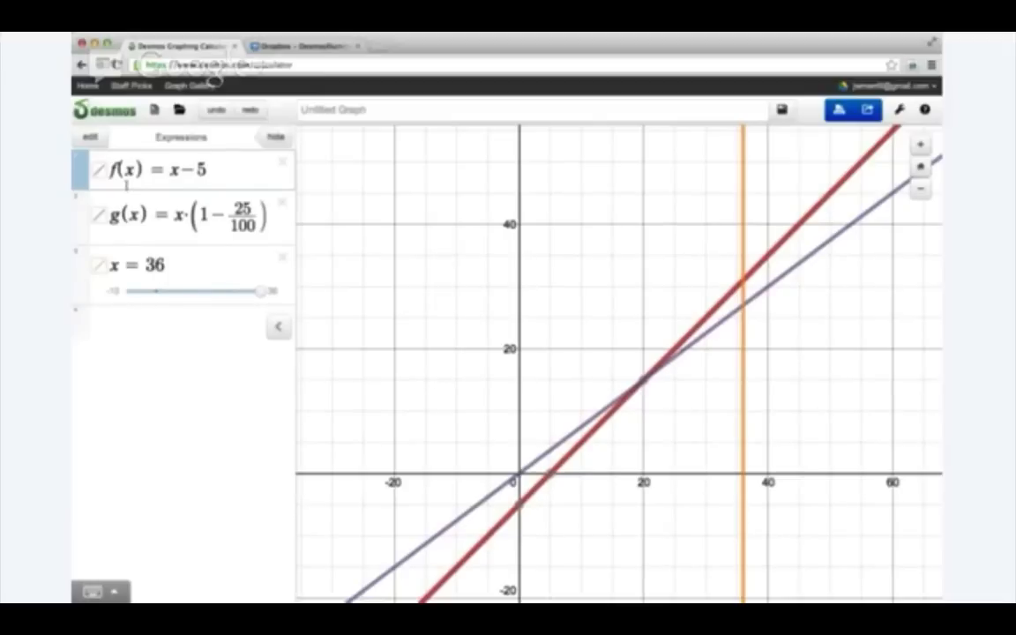
pyautogui.click(404, 270)
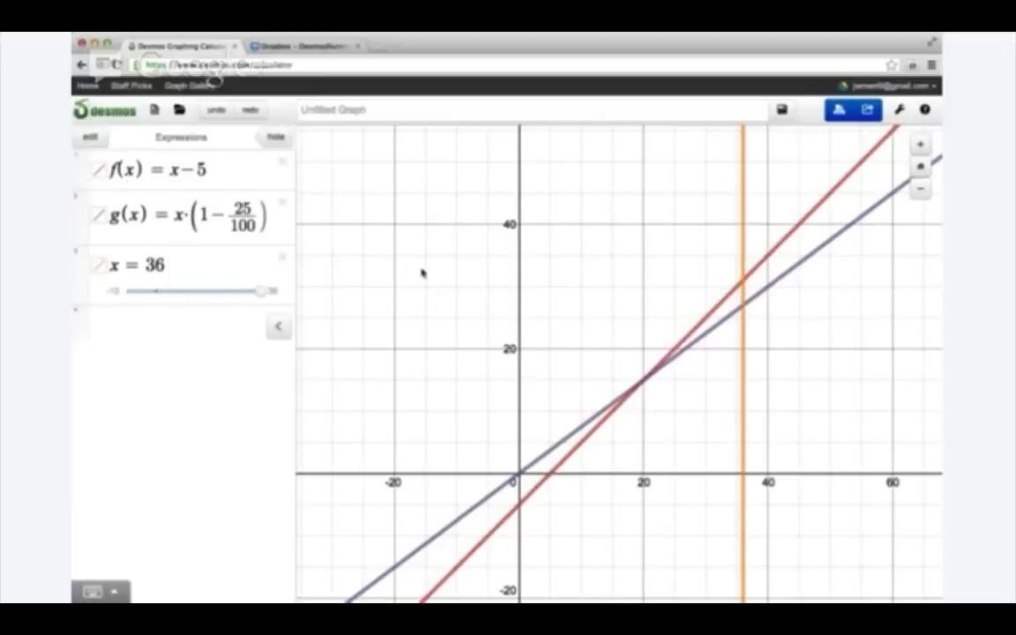
# - Review the Successive Discounts slide in the Dropbox tab, highlight the 25% discount, and return to the Desmos graph
pyautogui.click(305, 46)
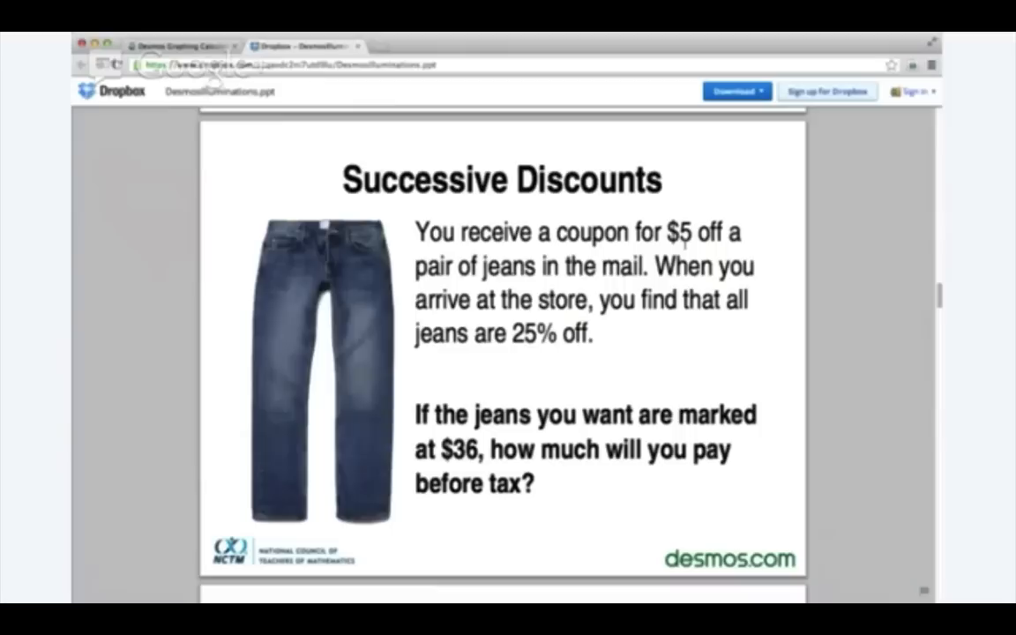
pyautogui.moveTo(558, 335); pyautogui.dragTo(509, 335)
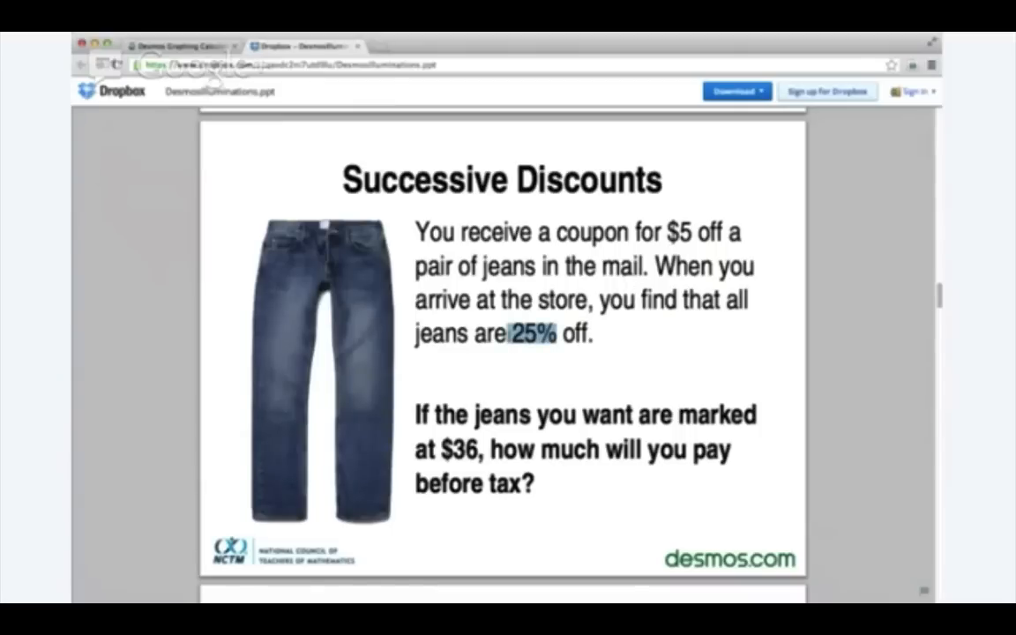
pyautogui.click(212, 49)
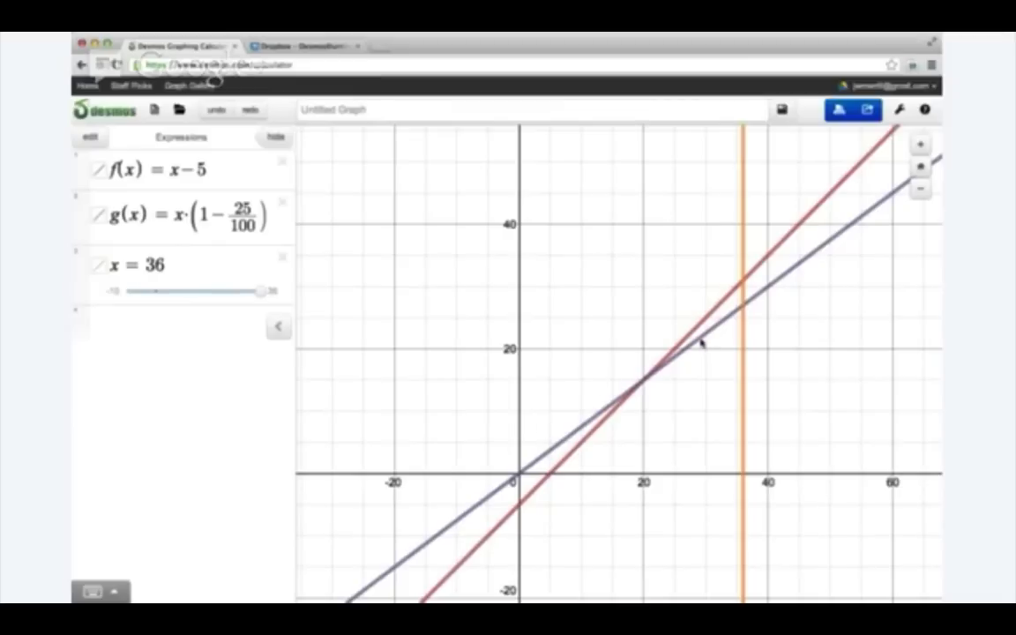
# - Graph the composition g(f(x)) as a fourth expression
pyautogui.click(124, 326)
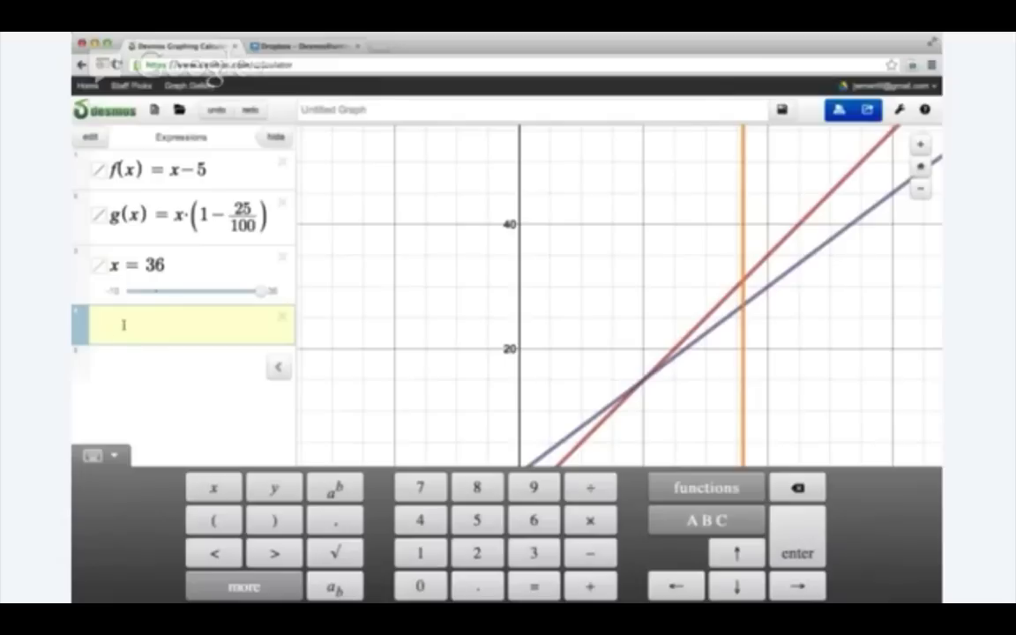
pyautogui.write('g(f(x')
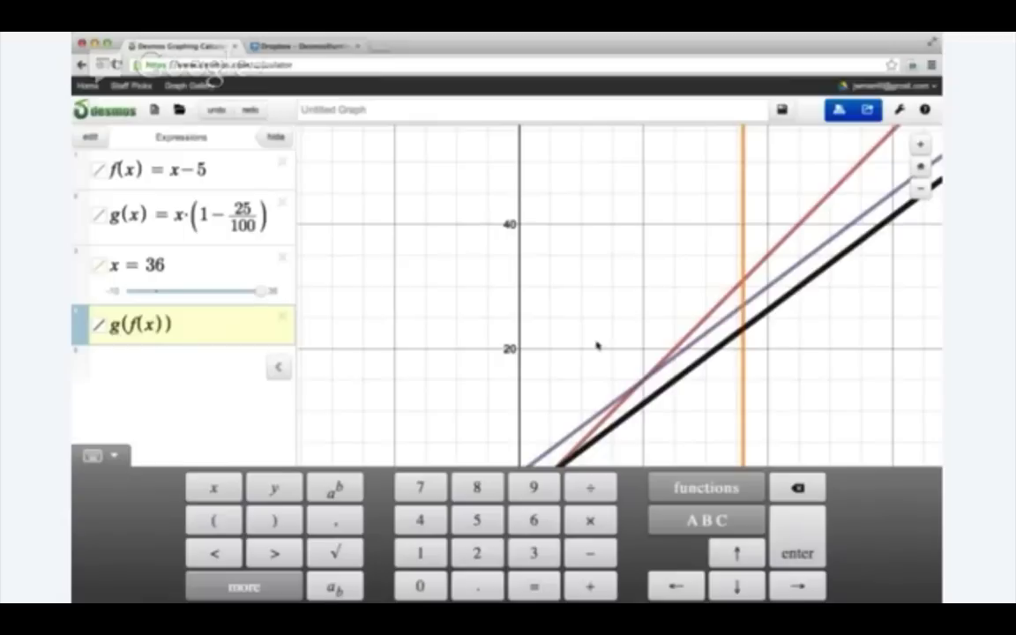
pyautogui.click(884, 352)
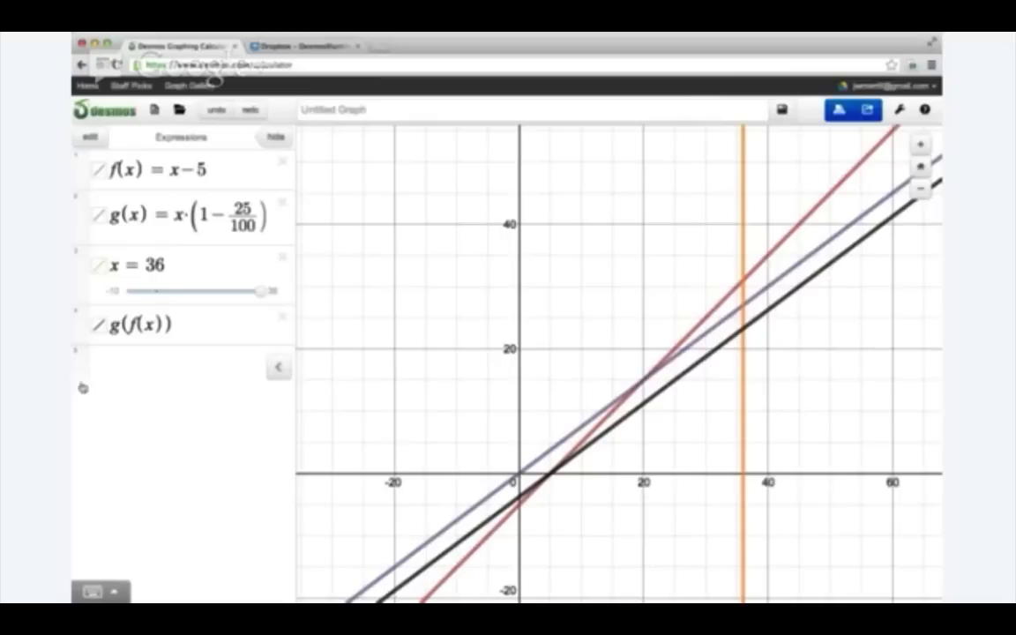
# - Graph the reversed composition f(g(x)) as a fifth expression below g(f(x))
pyautogui.click(221, 333)
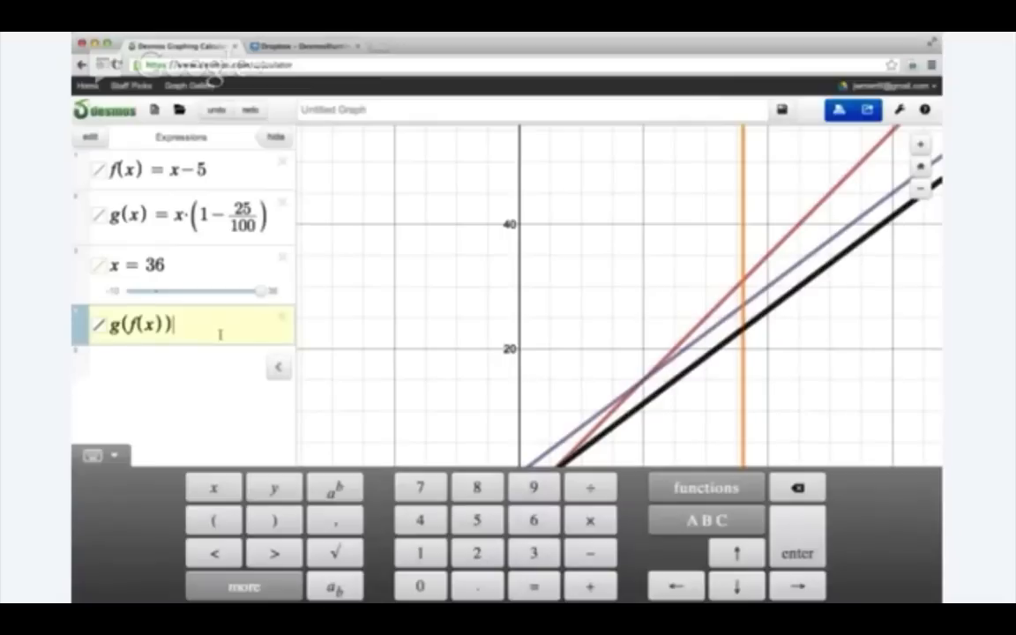
pyautogui.press('Return')
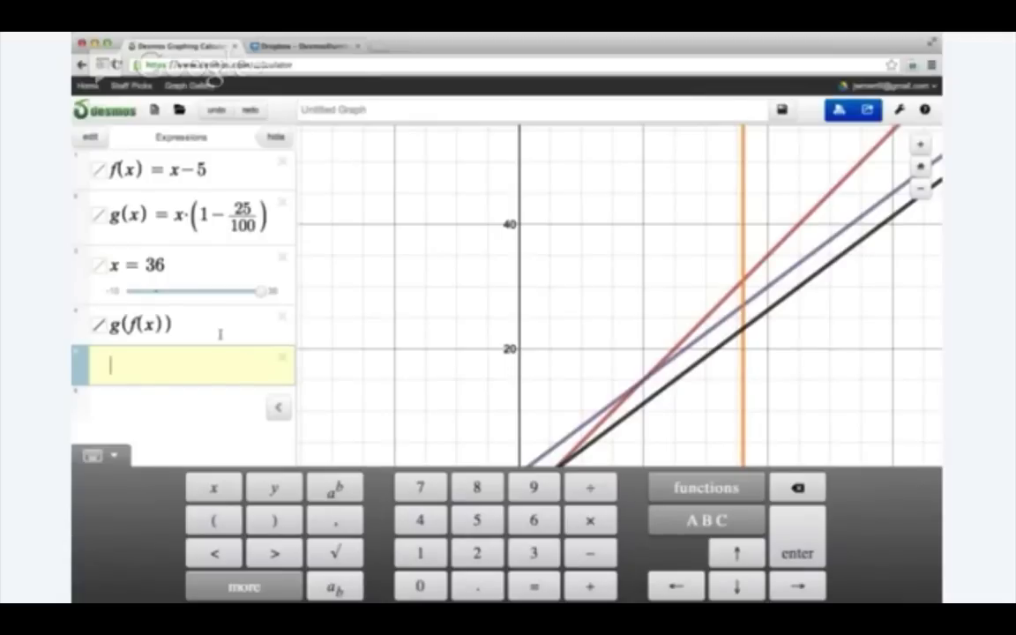
pyautogui.write('f(g(x')
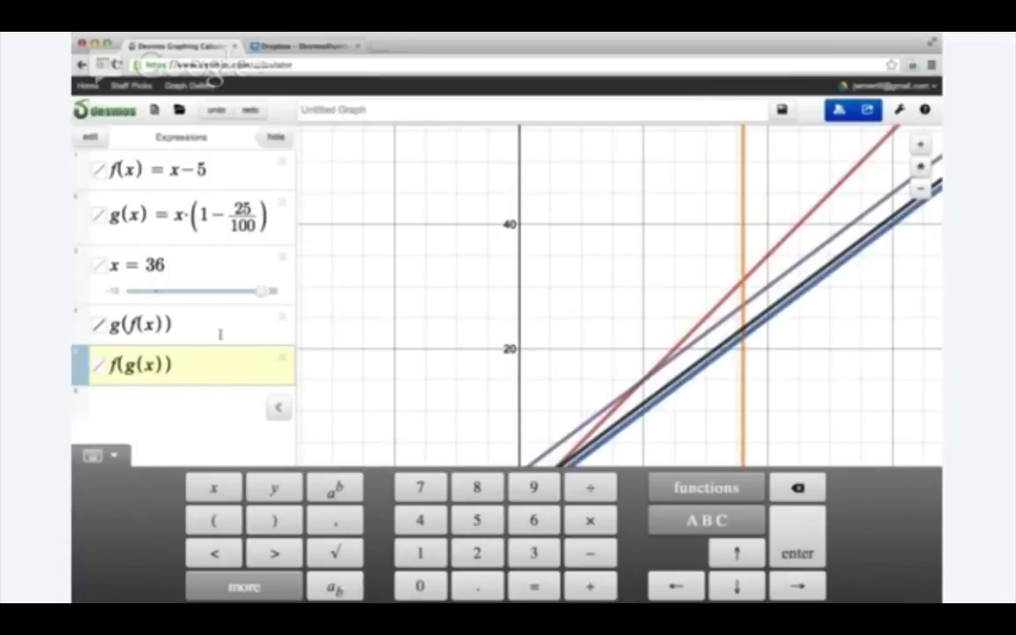
pyautogui.click(805, 348)
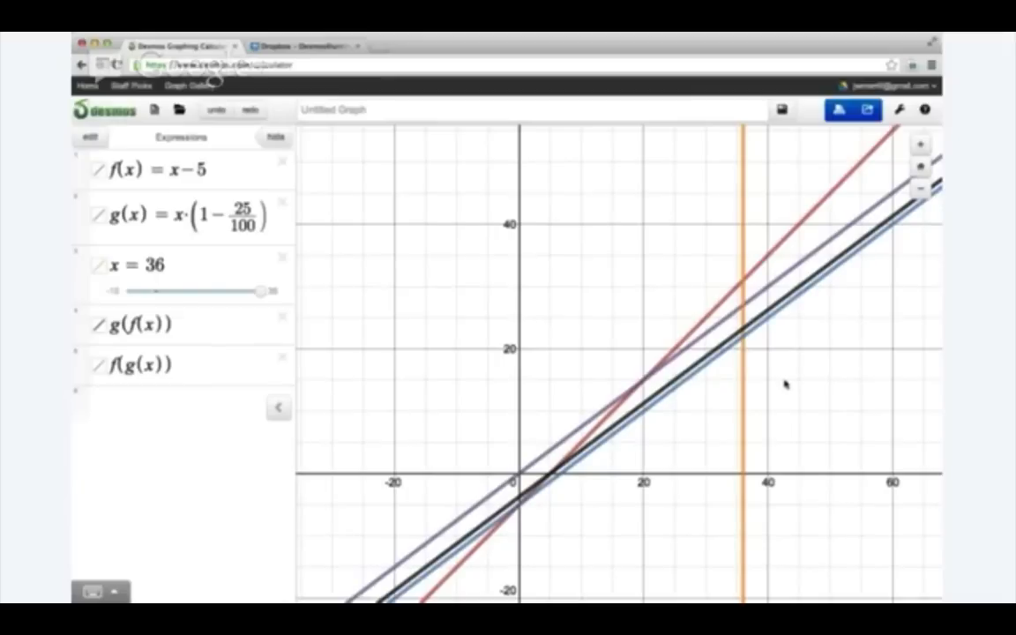
# - Highlight the graphs of f(g(x)) and g(f(x)) in turn to compare the two discount orders near x = 36
pyautogui.scroll(3, 696, 419)
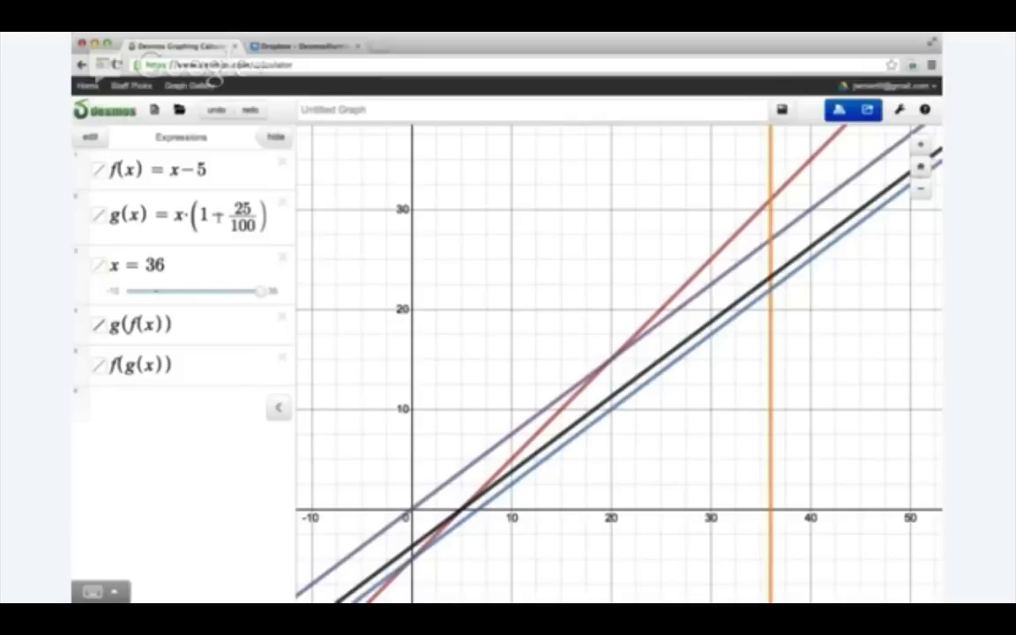
pyautogui.click(514, 486)
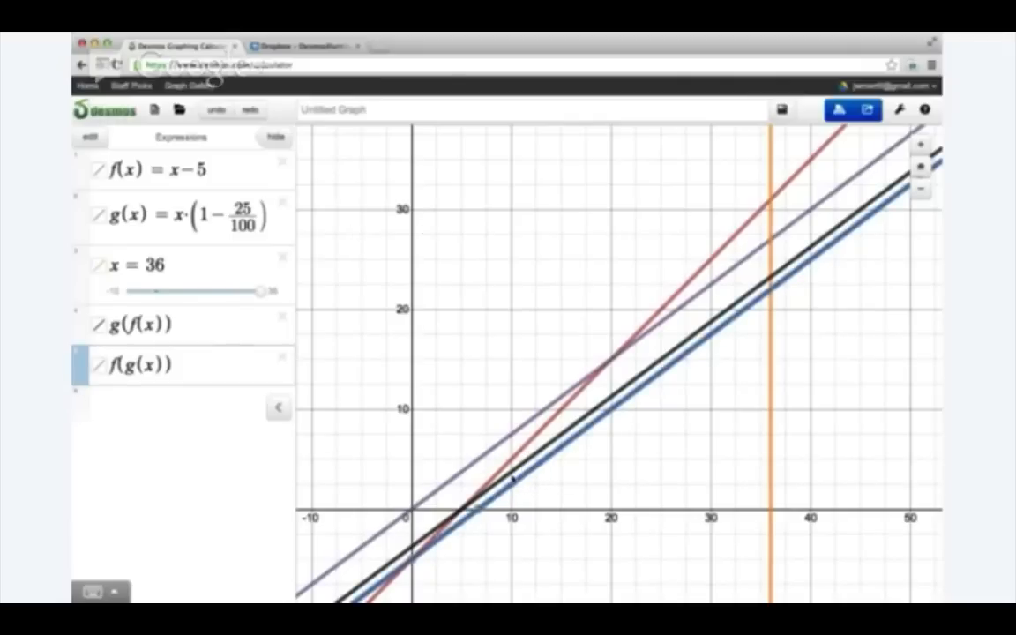
pyautogui.click(511, 473)
pyautogui.click(511, 481)
pyautogui.click(512, 474)
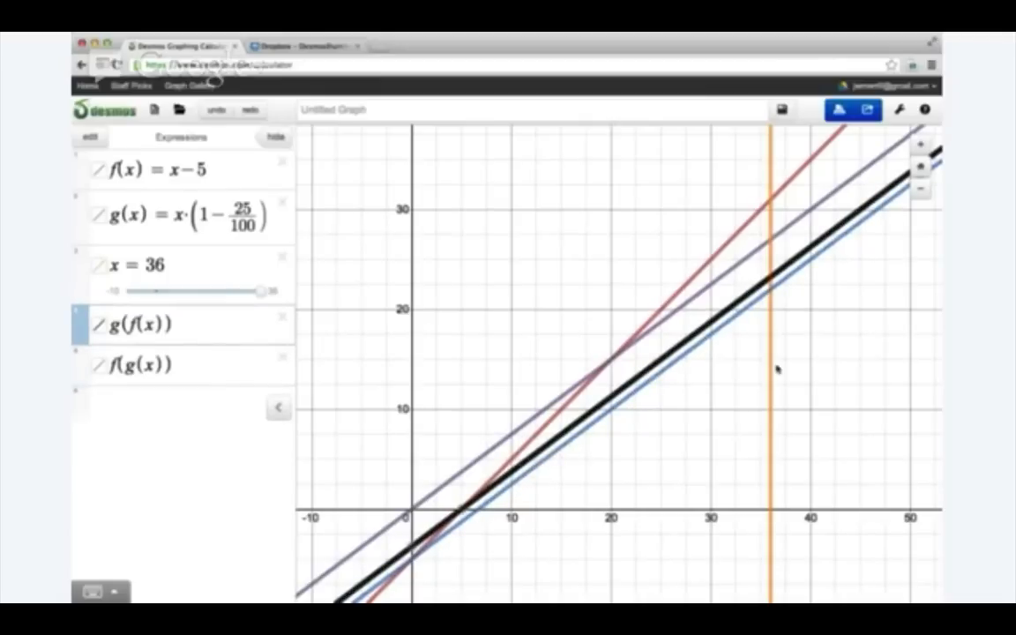
pyautogui.click(706, 367)
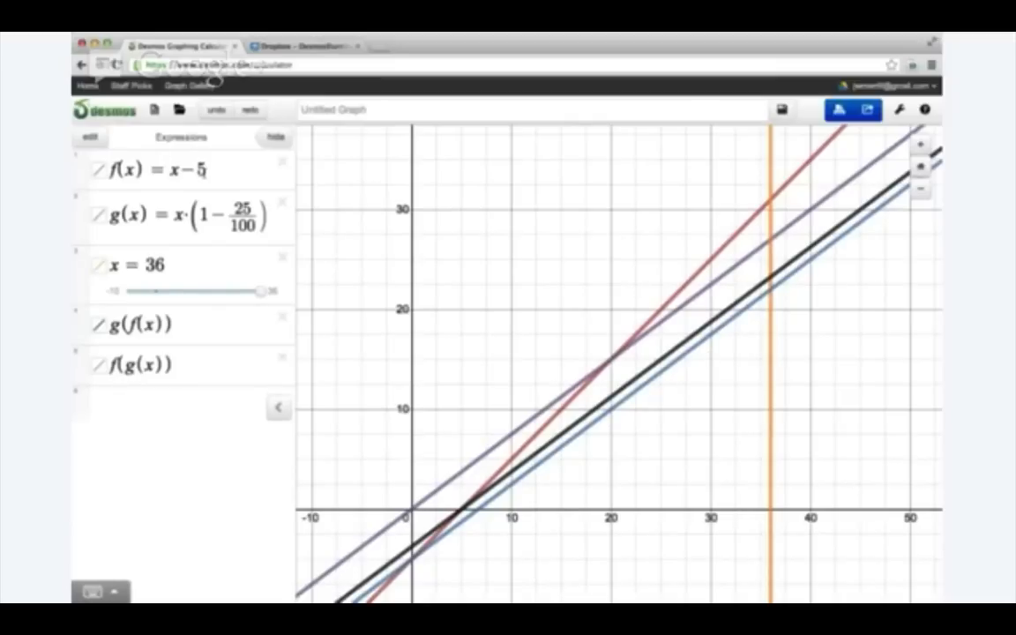
# - Replace the constant 5 in f(x) with a parameter a, add a slider for it, and set a = 5
pyautogui.click(202, 169)
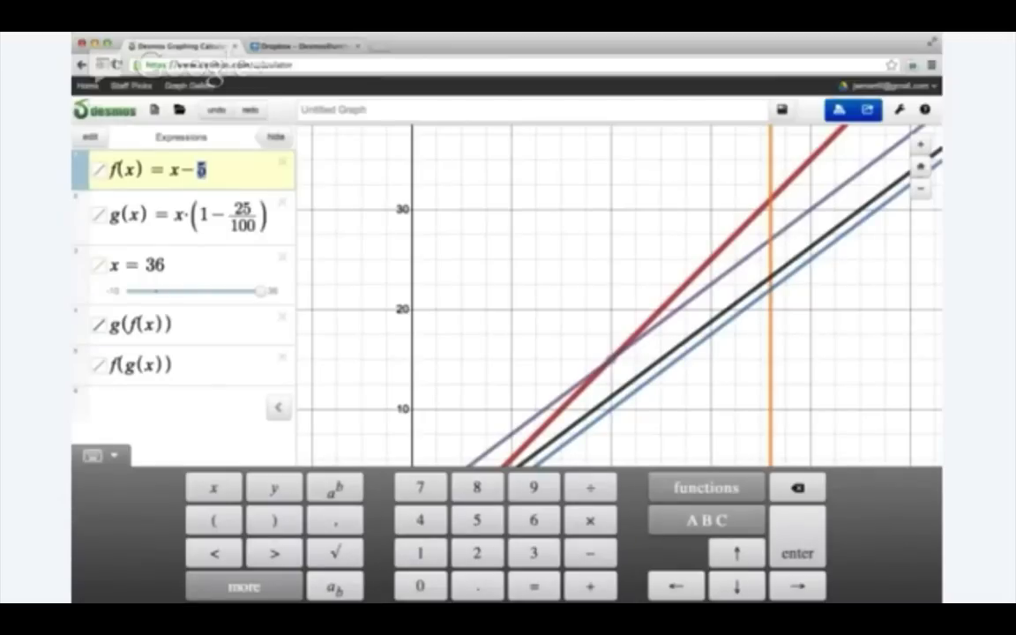
pyautogui.write('a')
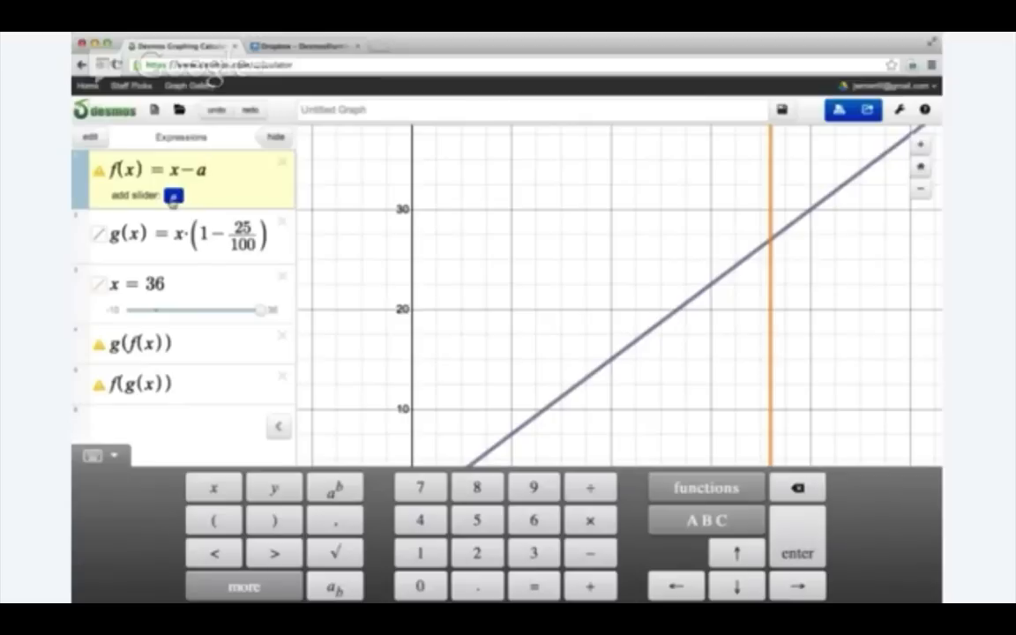
pyautogui.click(173, 196)
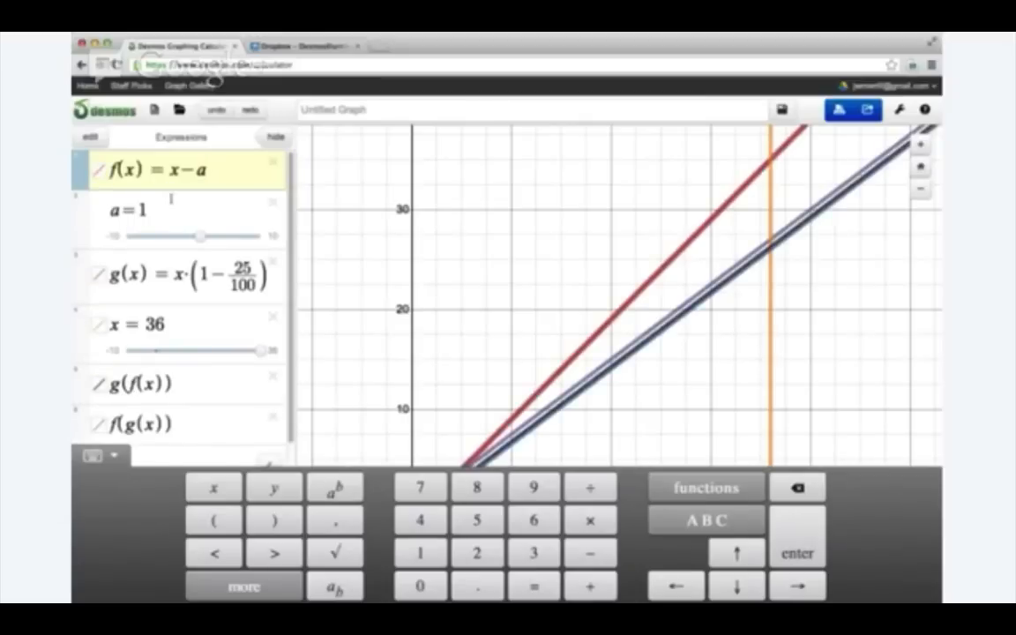
pyautogui.click(171, 198)
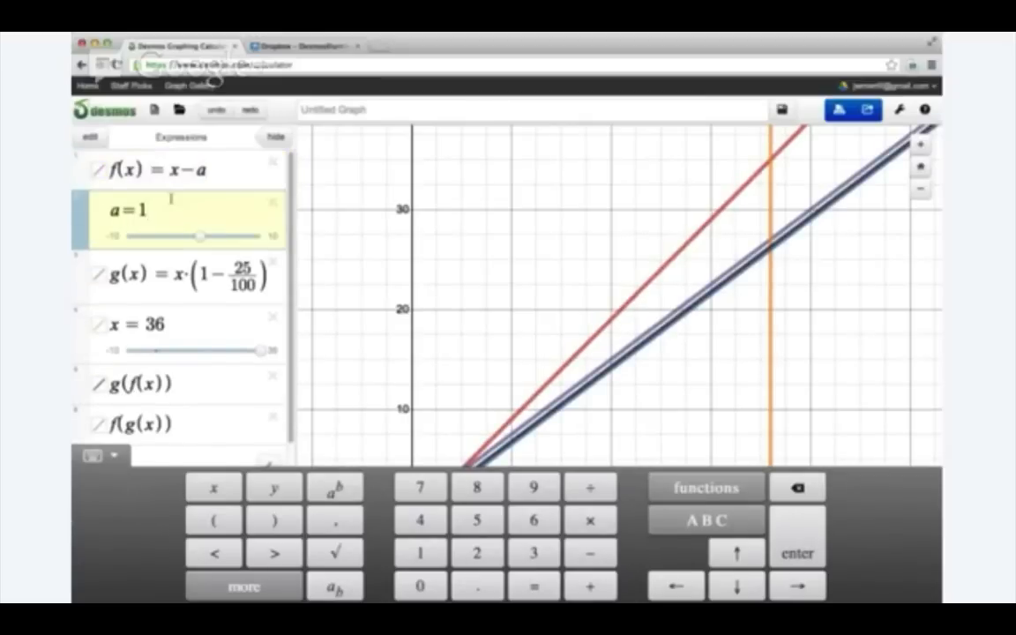
pyautogui.press('BackSpace')
pyautogui.write('5')
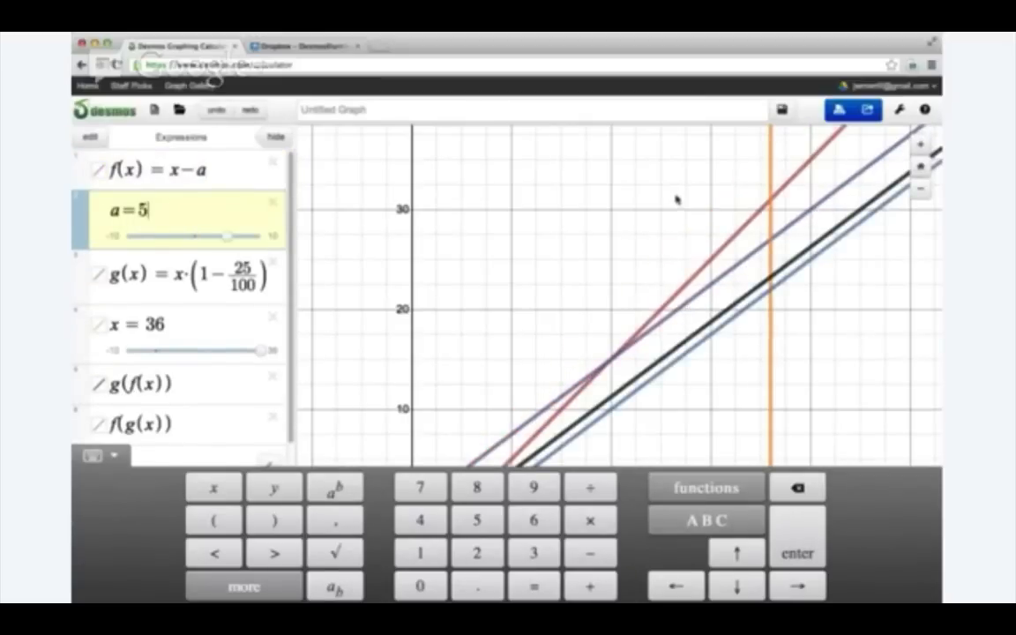
pyautogui.click(644, 204)
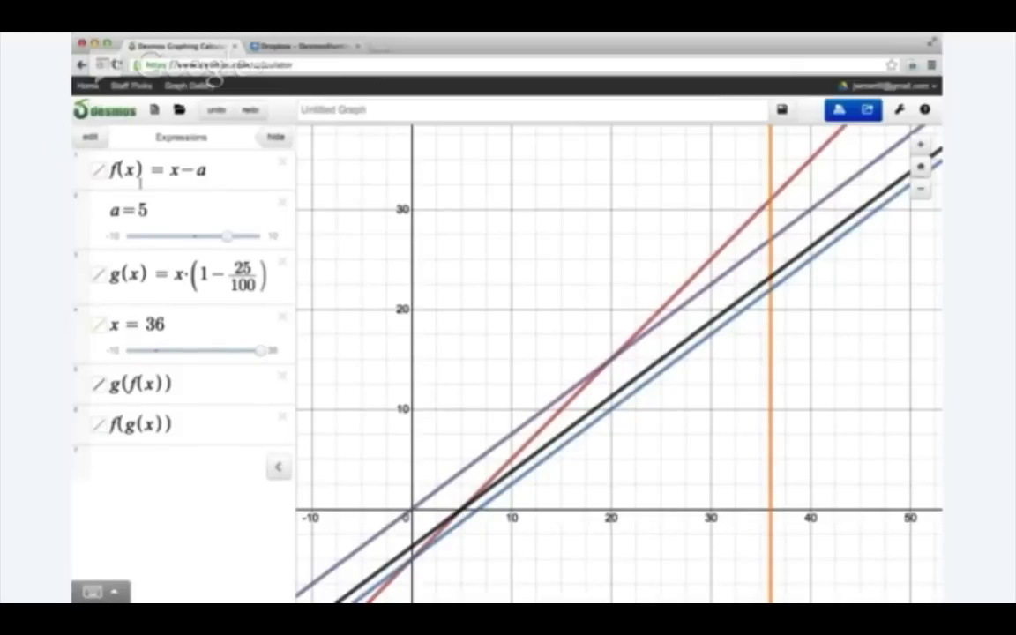
# - Vary the slider for a to 10, 0 and 5.4 to explore how the dollar discount moves the graphs
pyautogui.moveTo(226, 239); pyautogui.dragTo(264, 246)
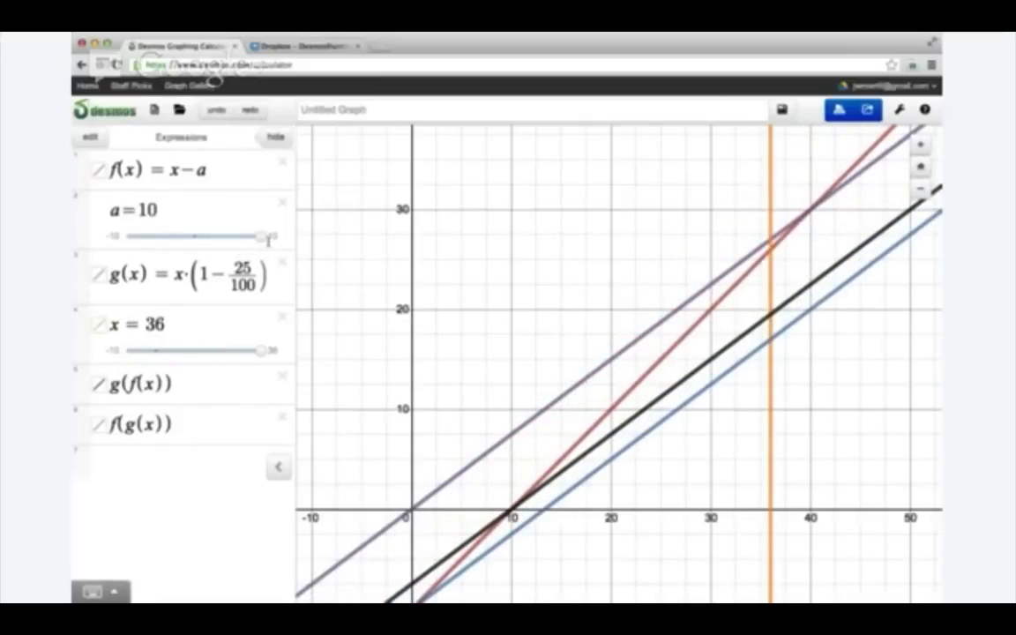
pyautogui.moveTo(259, 239); pyautogui.dragTo(194, 243)
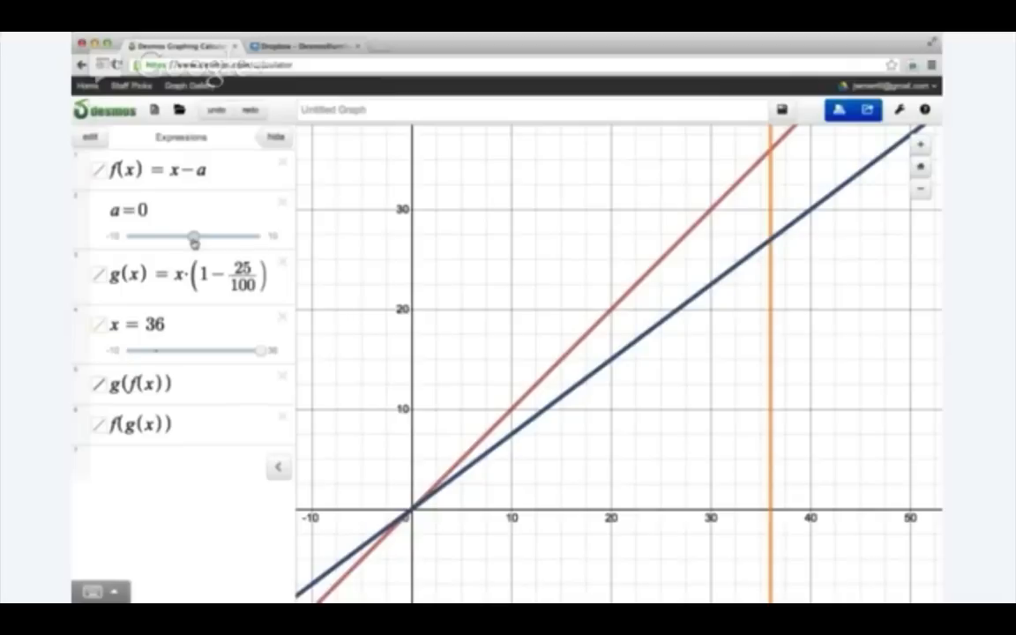
pyautogui.moveTo(194, 243); pyautogui.dragTo(230, 240)
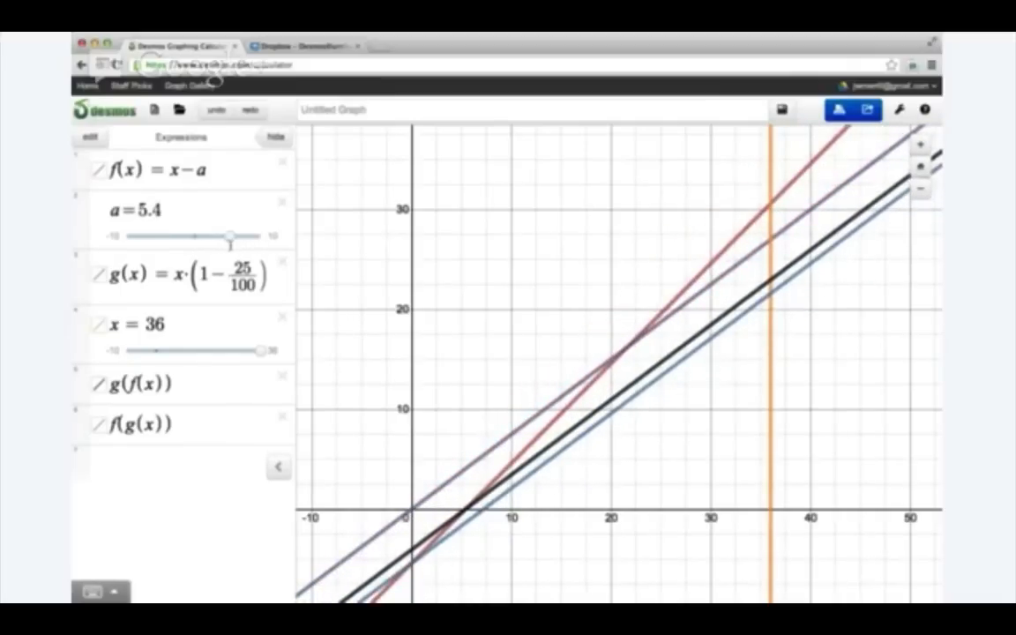
# - Replace the 25 in g(x) with a parameter b and define b = 25 as a new expression below it
pyautogui.click(254, 271)
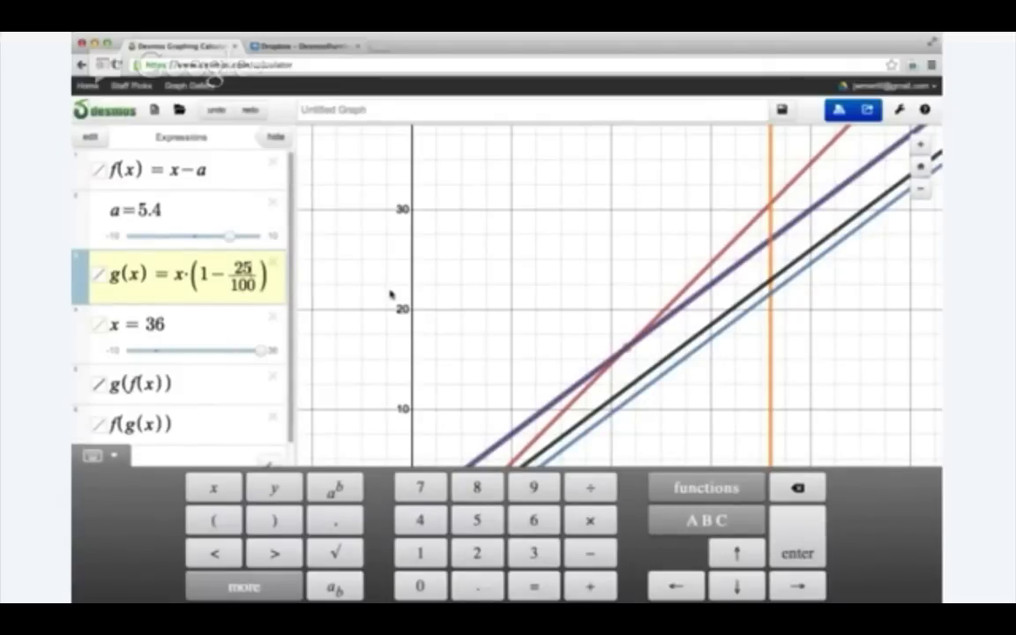
pyautogui.press('BackSpace')
pyautogui.press('BackSpace')
pyautogui.write('b')
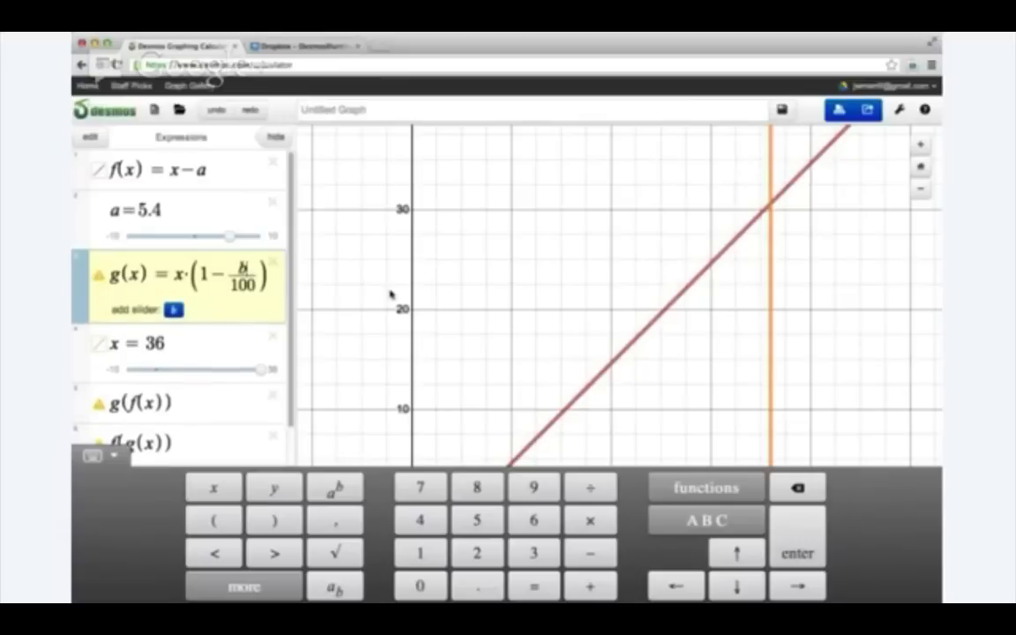
pyautogui.press('Return')
pyautogui.write('b')
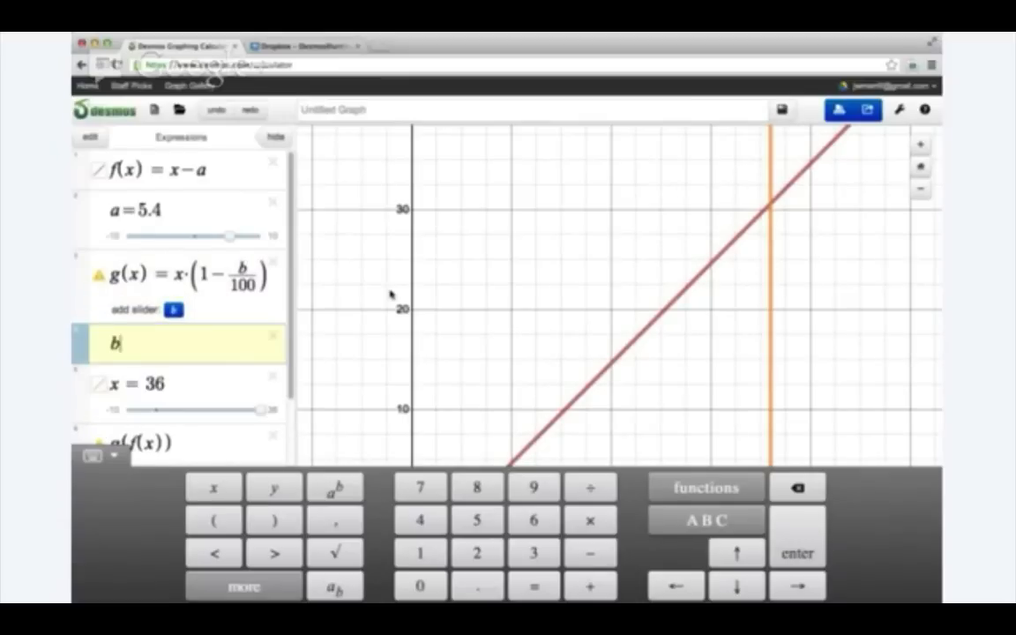
pyautogui.write(' = 25')
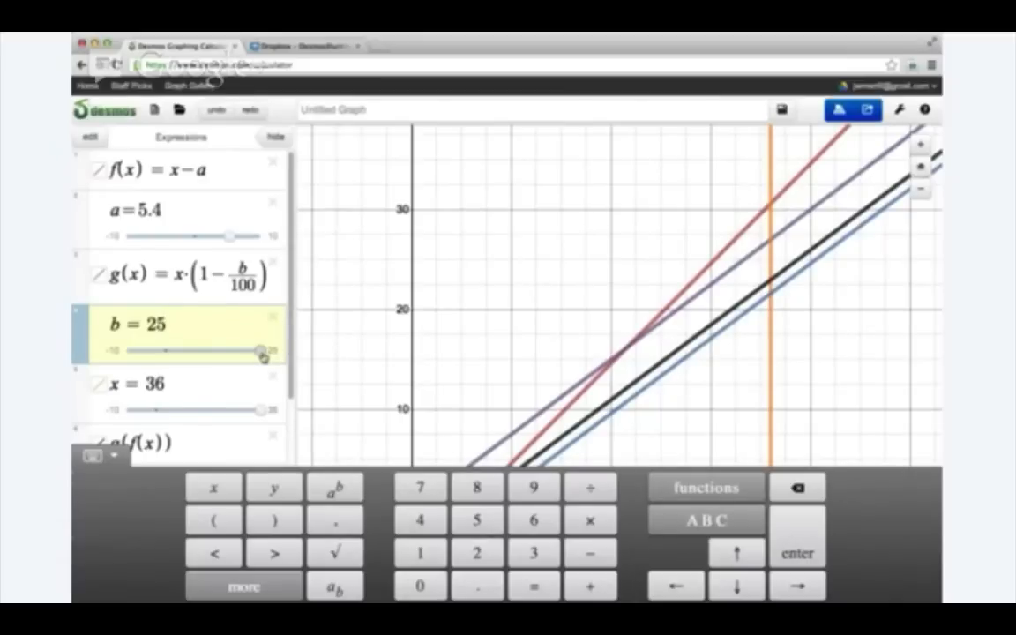
# - Vary the slider for b to 23.4 and back to 25, and set the slider for a to 8
pyautogui.moveTo(262, 354)
pyautogui.mouseDown()
pyautogui.moveTo(160, 360)
pyautogui.moveTo(261, 352)
pyautogui.moveTo(215, 353)
pyautogui.moveTo(254, 354)
pyautogui.mouseUp()
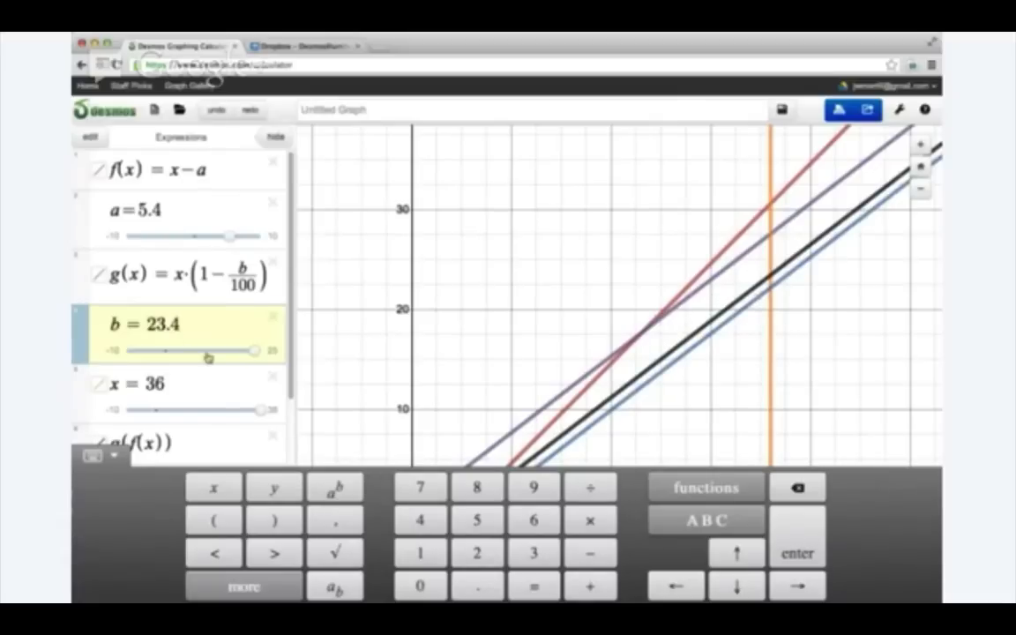
pyautogui.moveTo(255, 352)
pyautogui.mouseDown()
pyautogui.moveTo(164, 369)
pyautogui.moveTo(261, 349)
pyautogui.mouseUp()
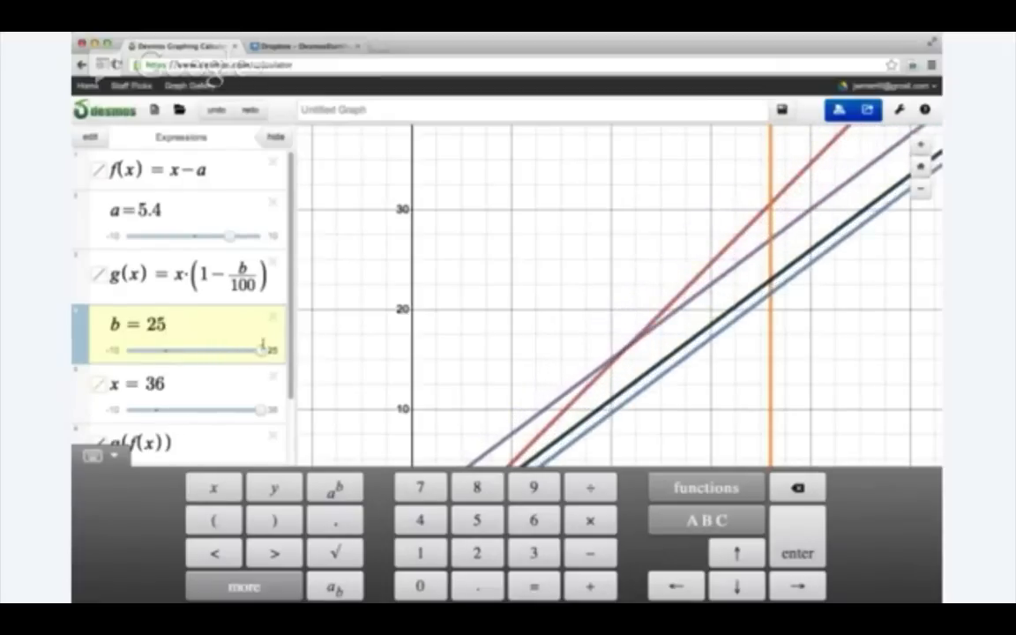
pyautogui.moveTo(229, 237); pyautogui.dragTo(246, 236)
pyautogui.click(583, 261)
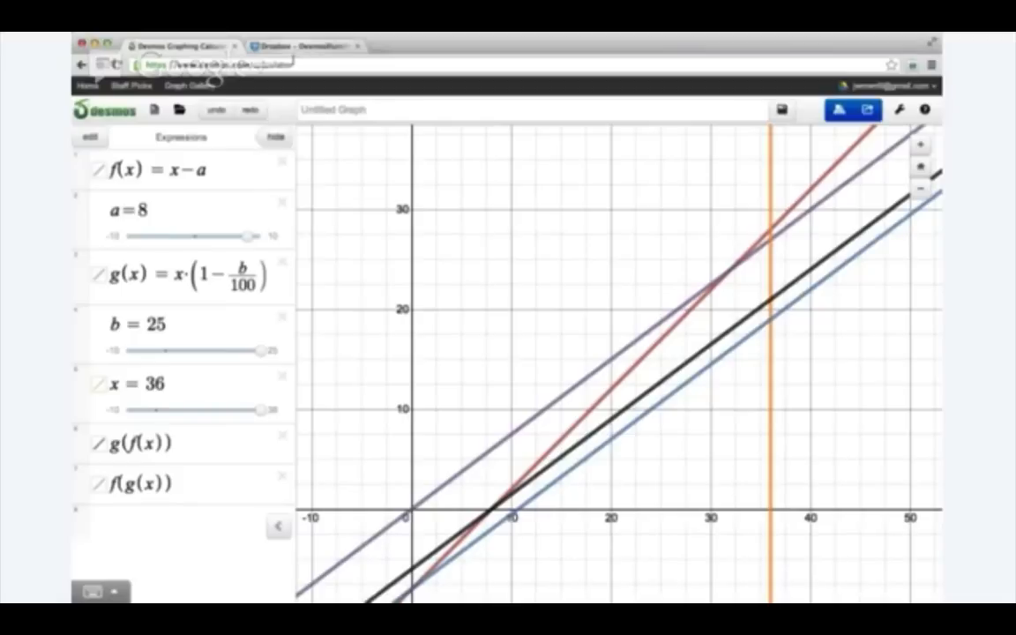
# - Check the Successive Discounts slide in the Dropbox tab, return to the Desmos graph, and clear and re-enter the definition b = 25
pyautogui.click(303, 48)
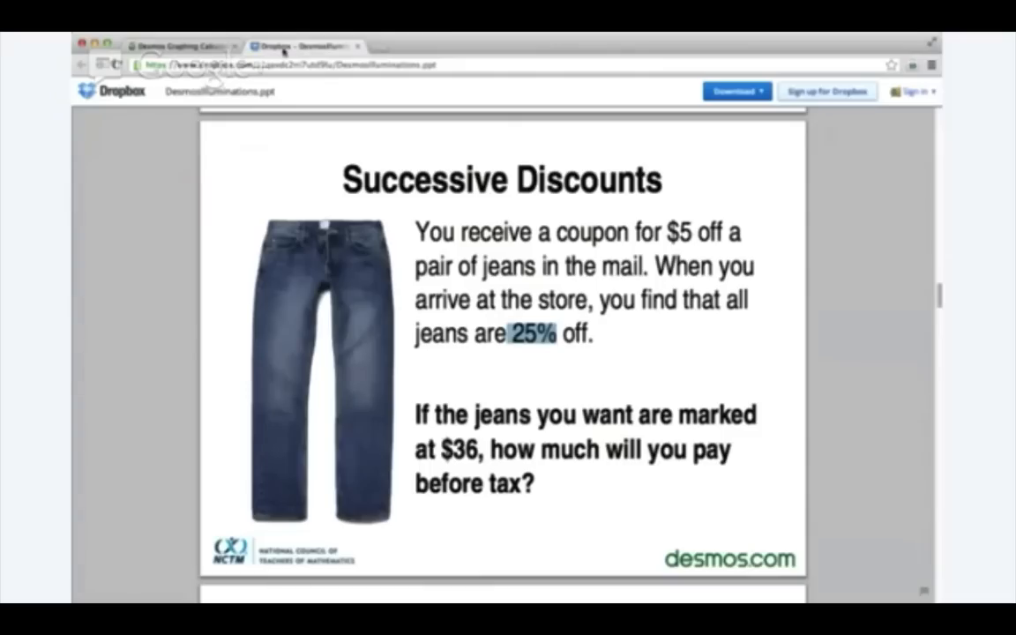
pyautogui.click(199, 45)
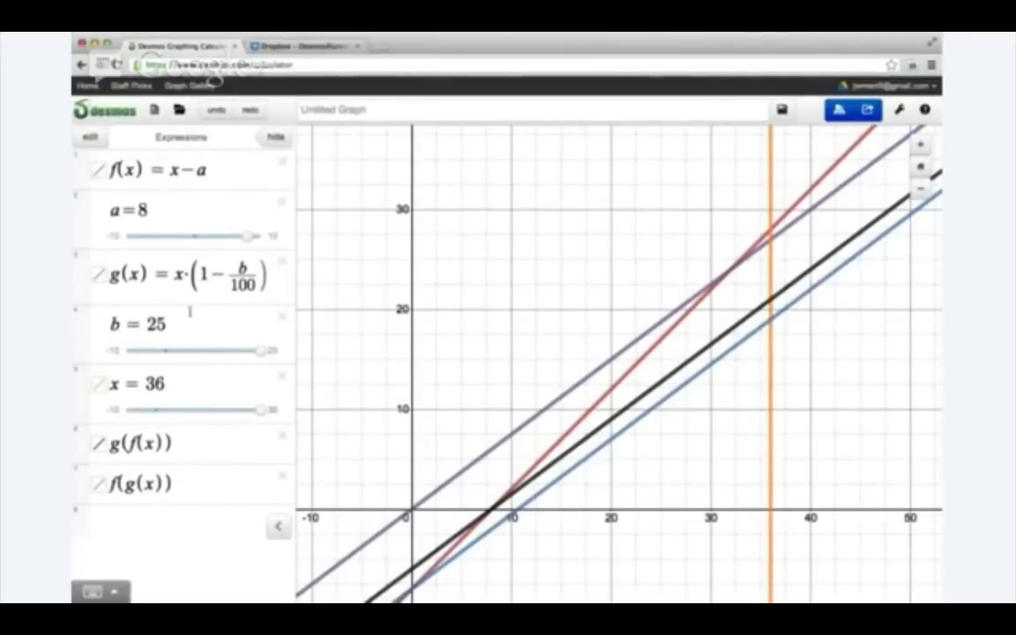
pyautogui.click(153, 328)
pyautogui.press('BackSpace')
pyautogui.press('BackSpace')
pyautogui.press('BackSpace')
pyautogui.press('BackSpace')
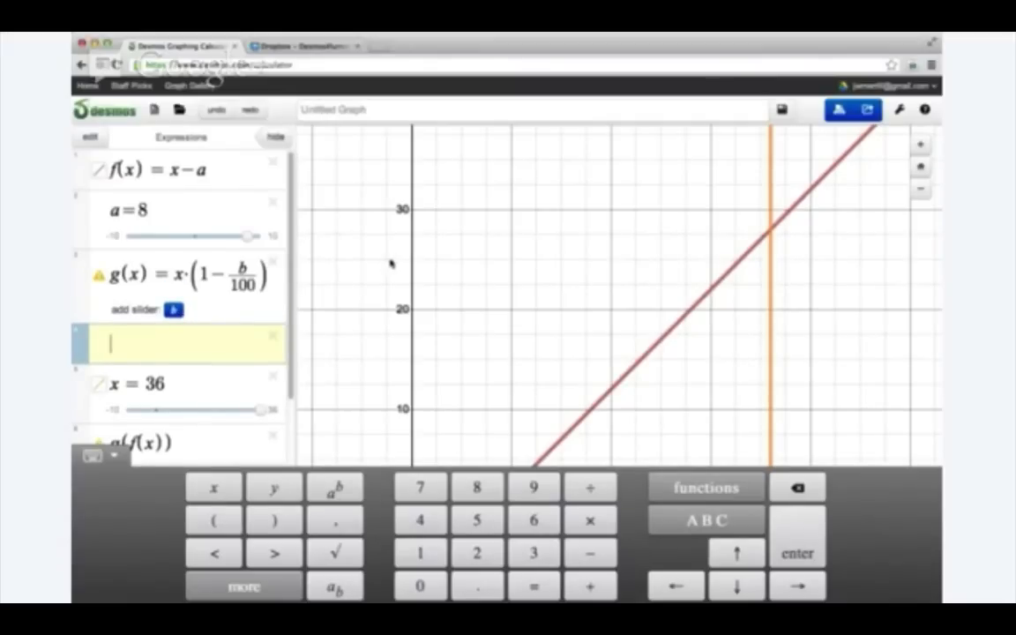
pyautogui.write('b = 25')
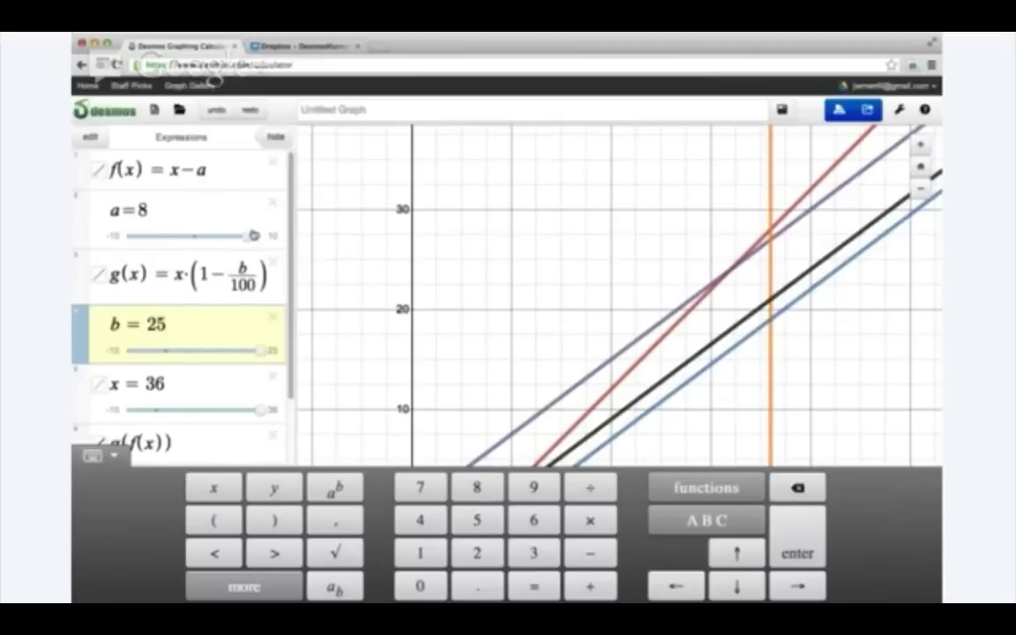
# - Change b to 250 to extend its slider range, and lower the slider to b = 17
pyautogui.write('0')
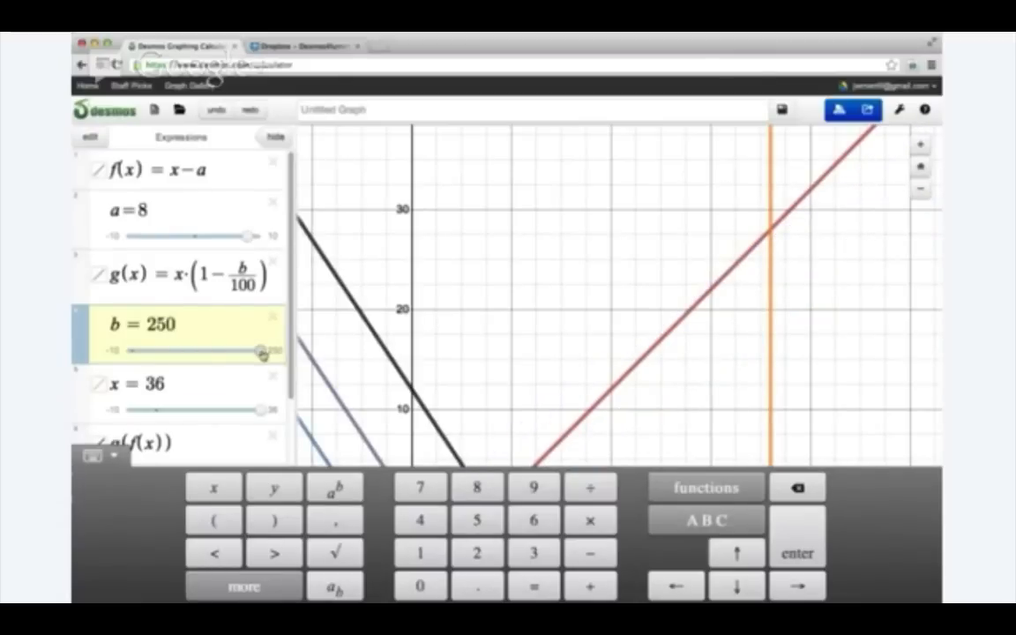
pyautogui.moveTo(262, 351); pyautogui.dragTo(139, 360)
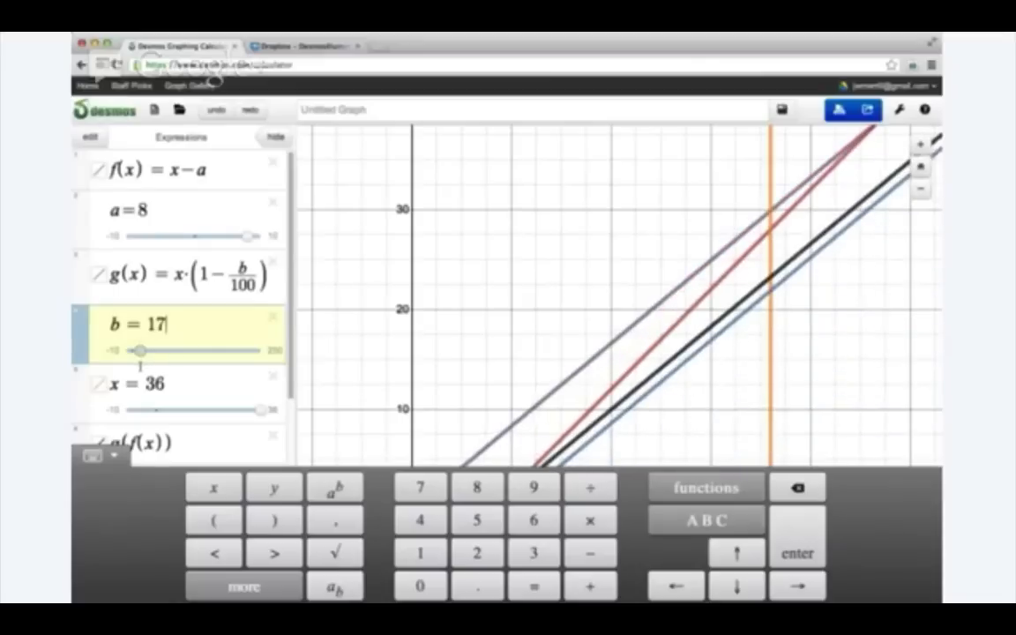
pyautogui.click(344, 281)
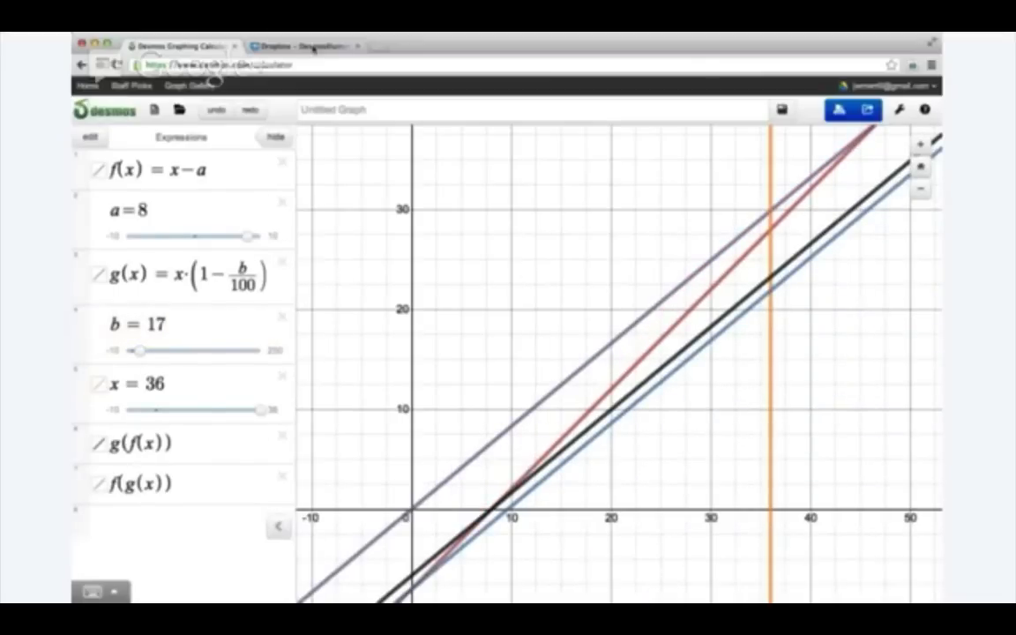
# - Switch to the Dropbox presentation and go to the Functions Using Regression slide about the balloon activity
pyautogui.click(304, 45)
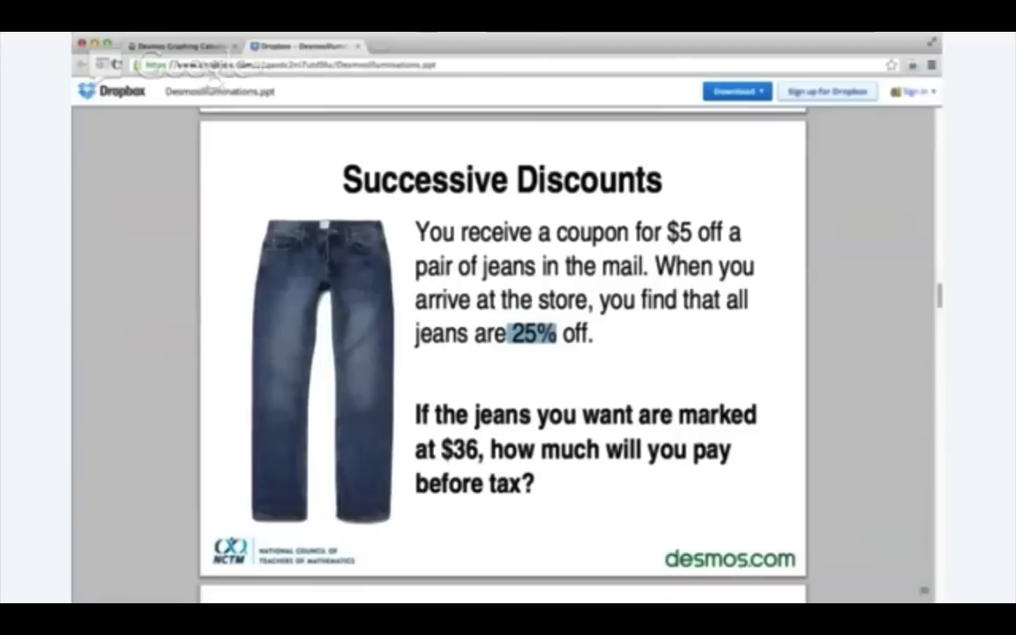
pyautogui.scroll(-5, 576, 296)
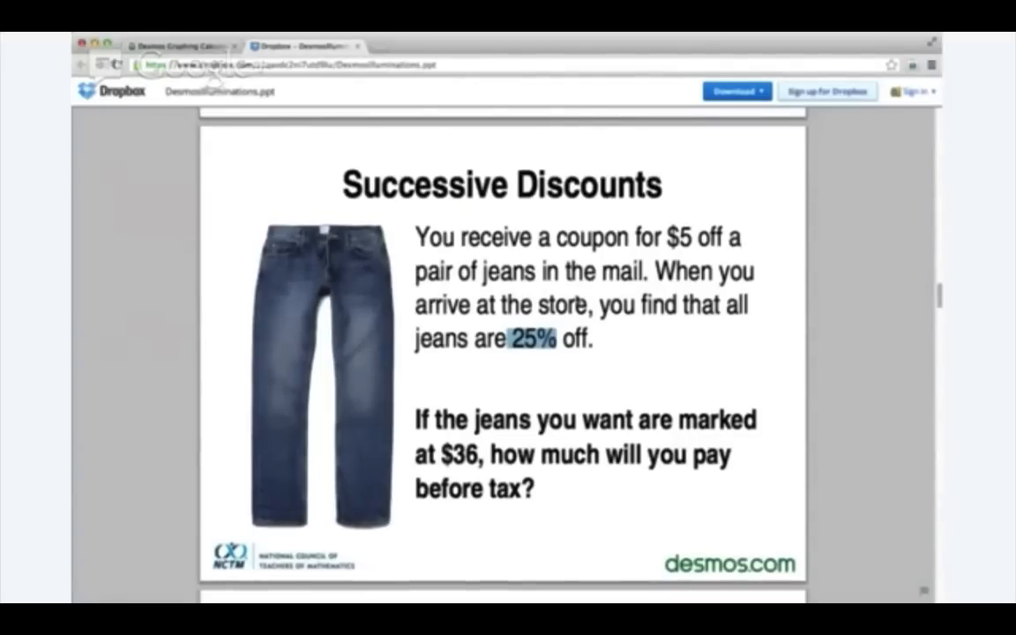
pyautogui.scroll(-6, 576, 300)
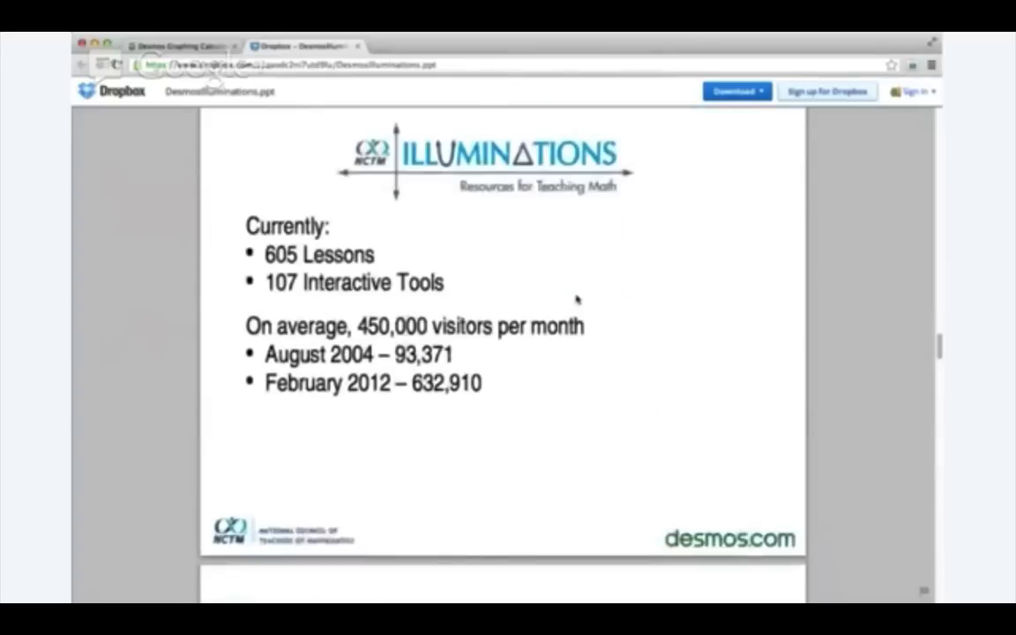
pyautogui.scroll(-1, 576, 300)
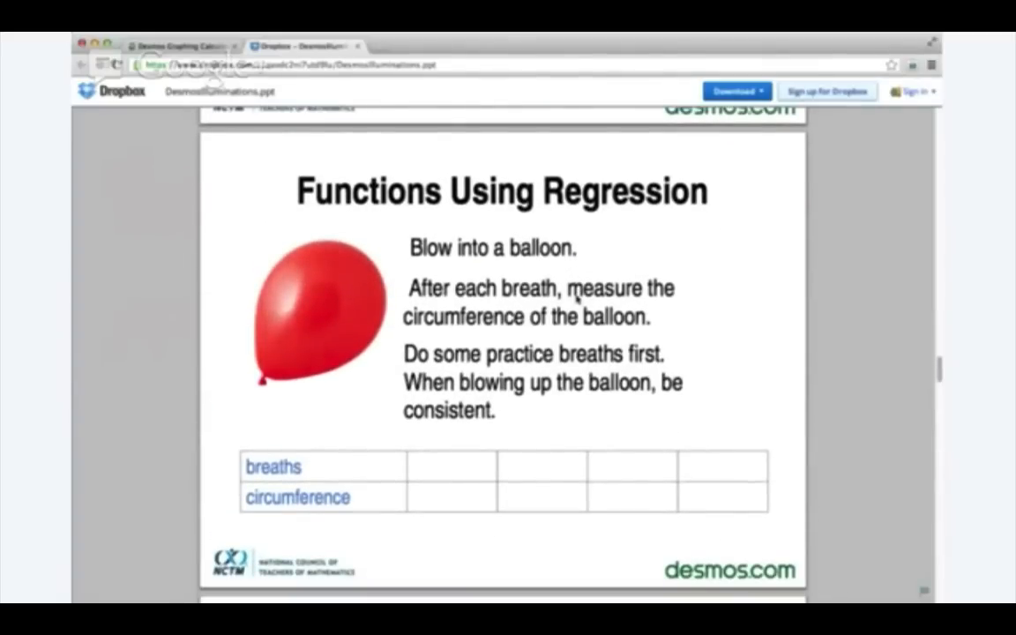
# - Return from the balloon slide to the Desmos tab, start a new blank graph and insert a table
pyautogui.scroll(-2, 576, 298)
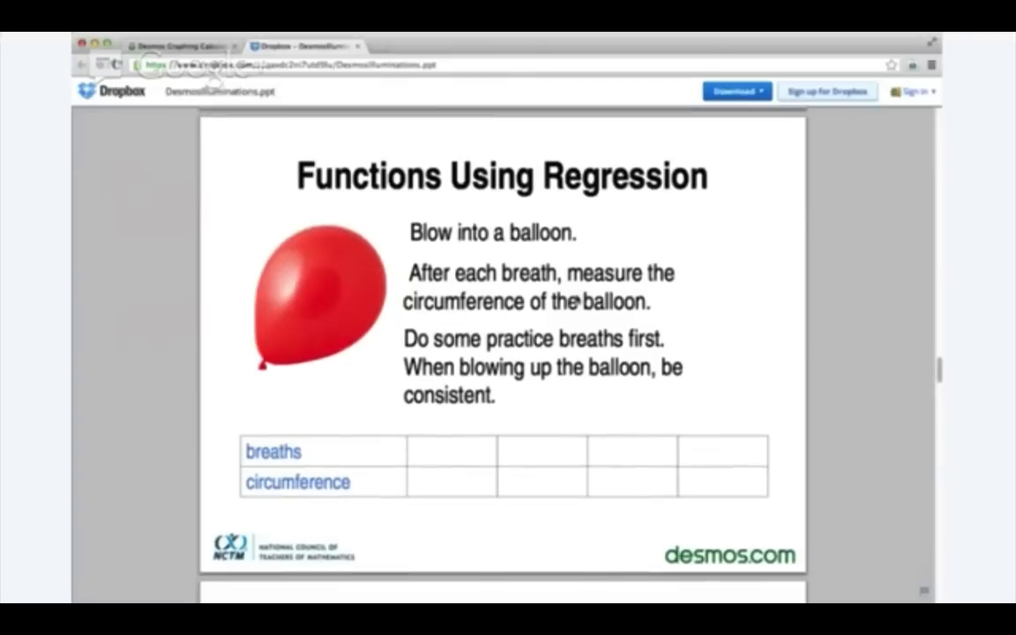
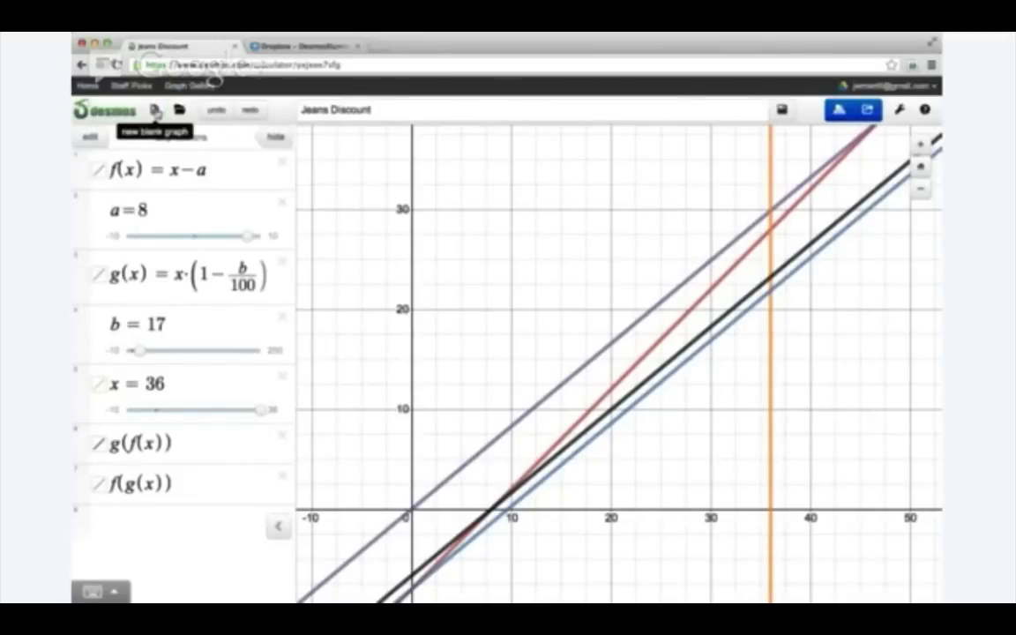
pyautogui.click(155, 111)
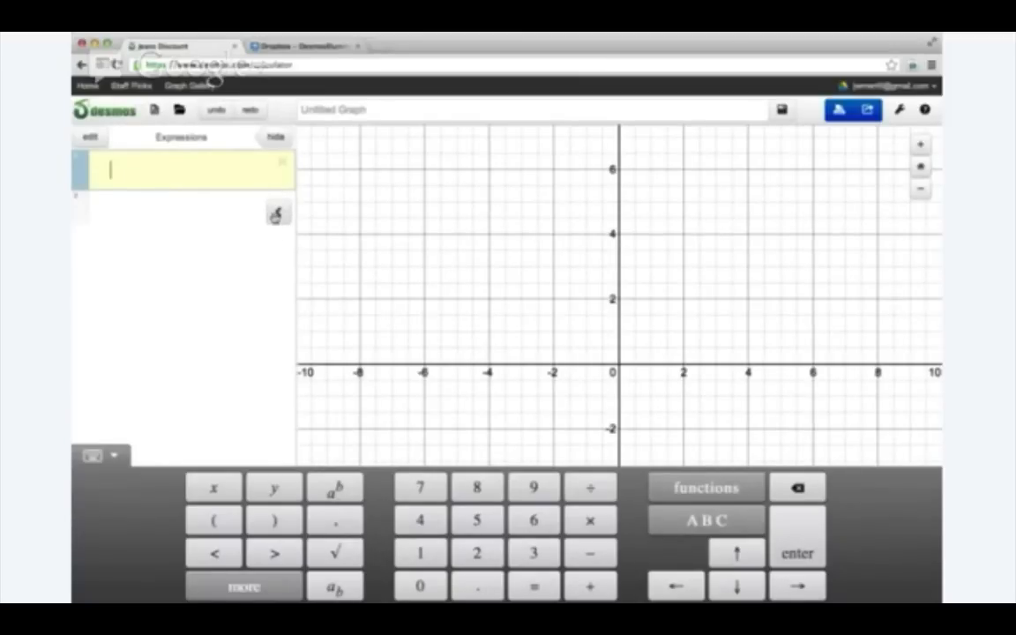
pyautogui.click(278, 214)
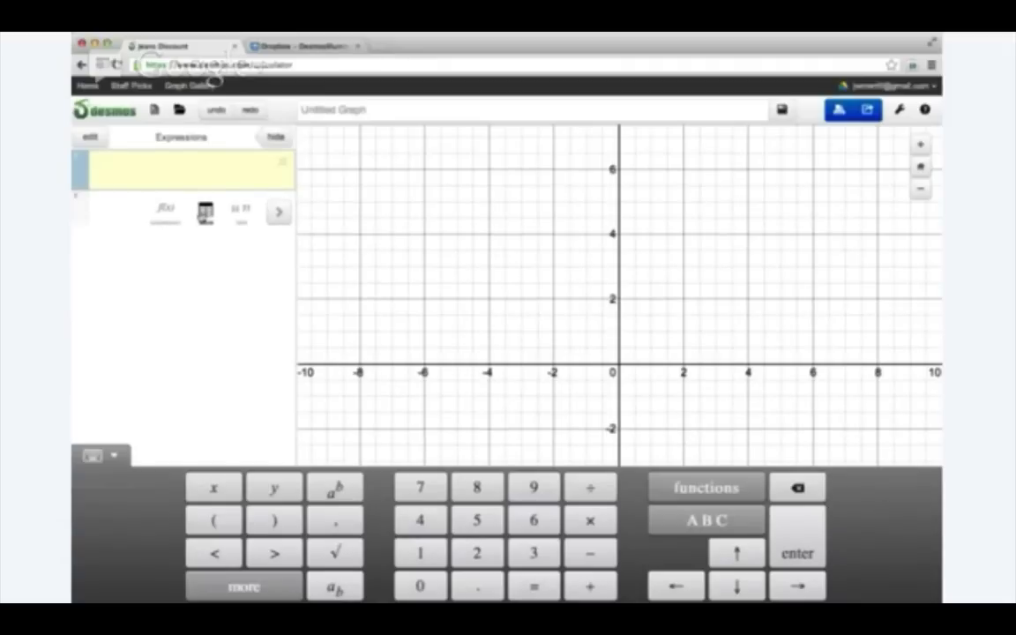
pyautogui.click(204, 212)
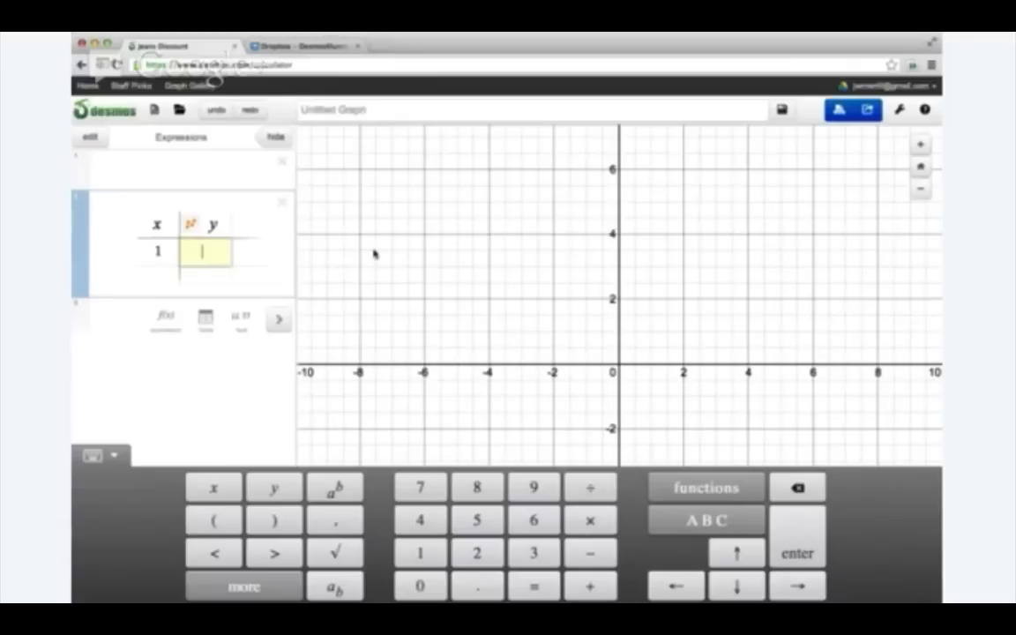
# - Add rows to the table with the x values 2, 3, 4, 5 and 6 below the 1
pyautogui.press('Left')
pyautogui.press('Return')
pyautogui.write('2')
pyautogui.press('Return')
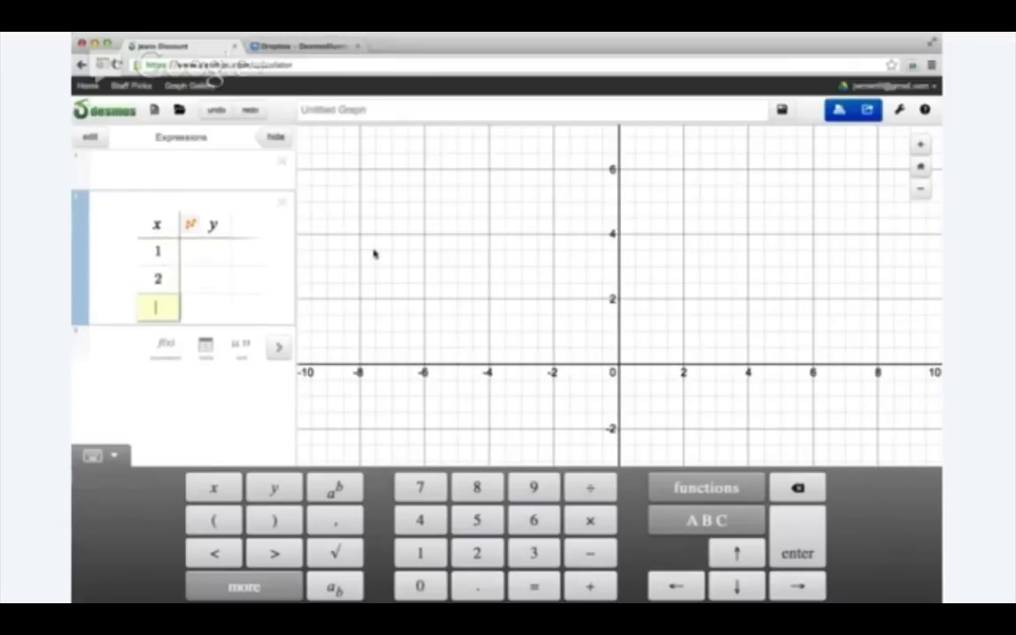
pyautogui.write('3')
pyautogui.press('Return')
pyautogui.write('4')
pyautogui.press('Return')
pyautogui.write('5')
pyautogui.press('Return')
pyautogui.write('6')
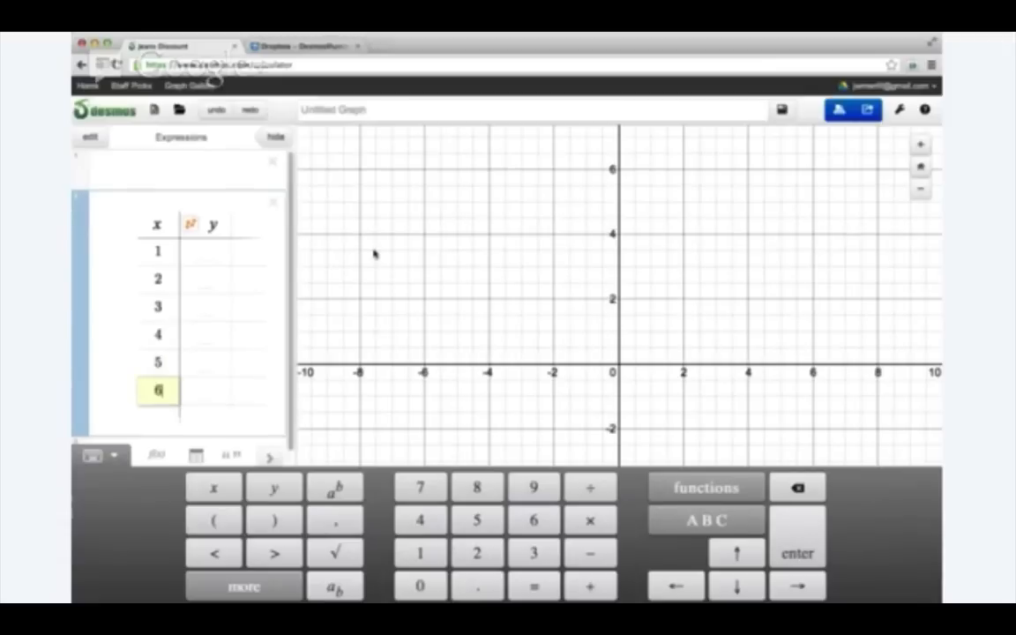
# - Fill the table's y column for x = 1 to 6 with 19, 24, 27.5, 30, 32.5 and 35.5
pyautogui.press('Up')
pyautogui.press('Up')
pyautogui.press('Up')
pyautogui.press('Up')
pyautogui.press('Up')
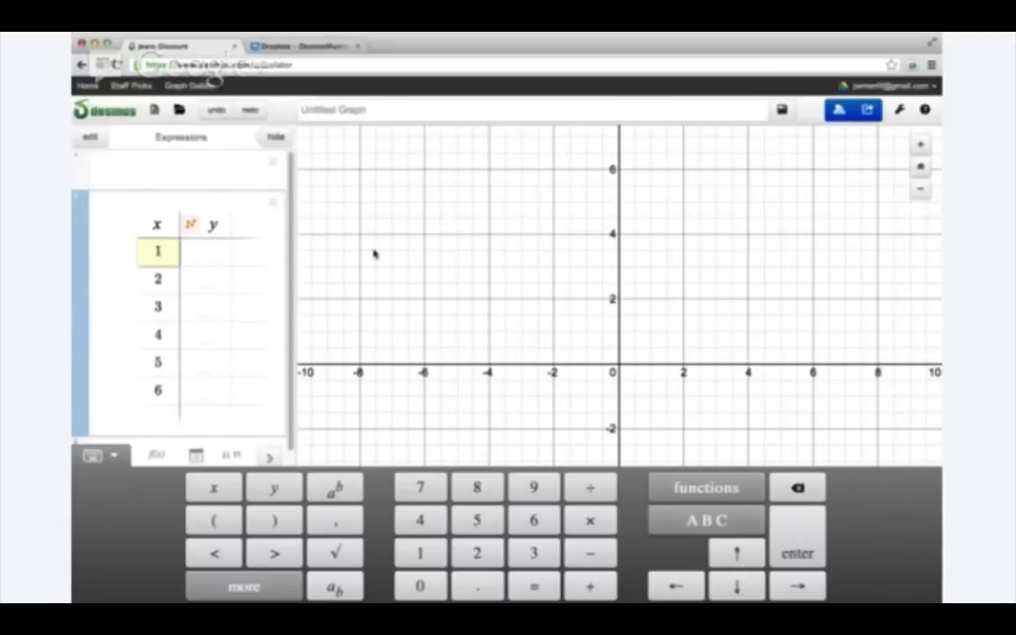
pyautogui.press('Right')
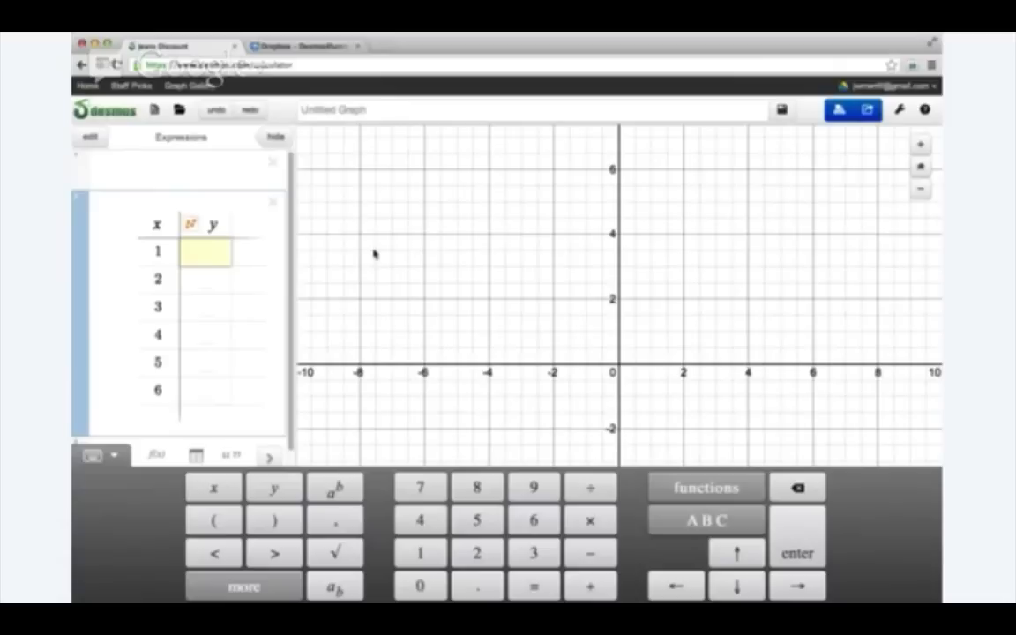
pyautogui.write('19')
pyautogui.press('Return')
pyautogui.write('24')
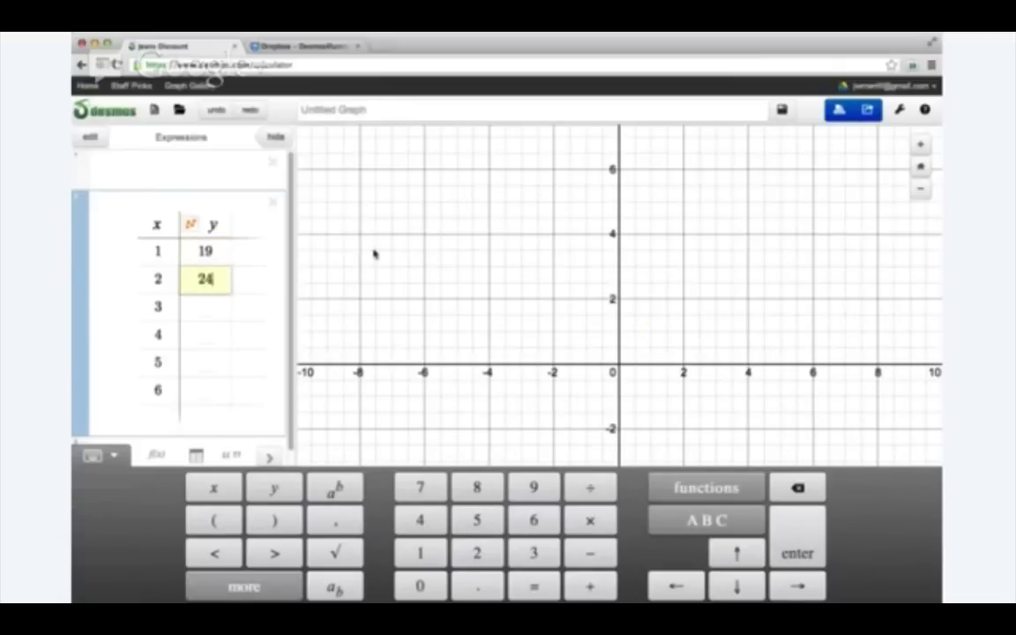
pyautogui.press('Return')
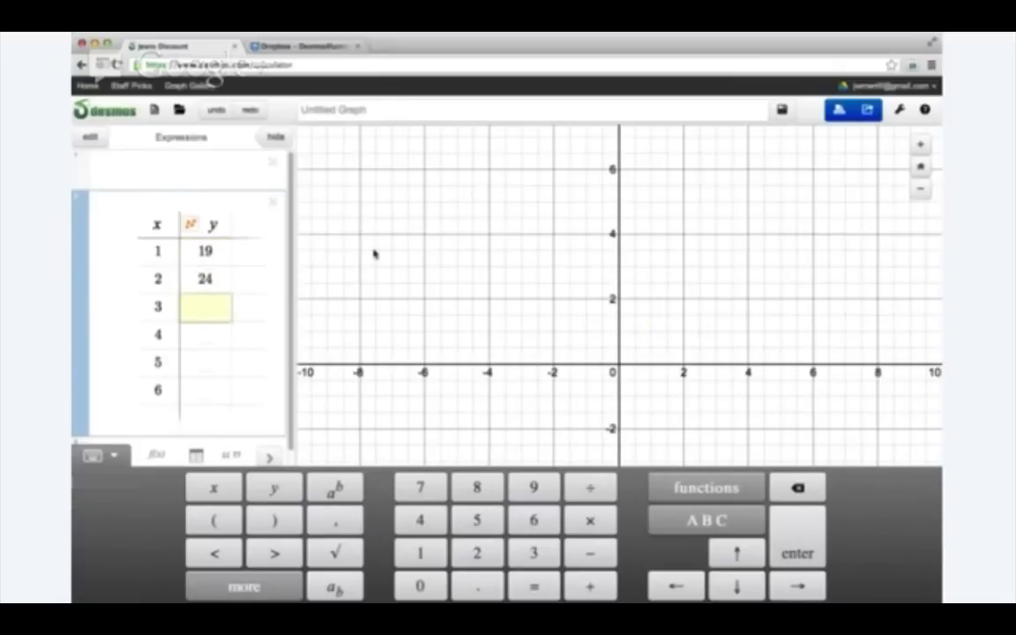
pyautogui.write('27.5')
pyautogui.press('Return')
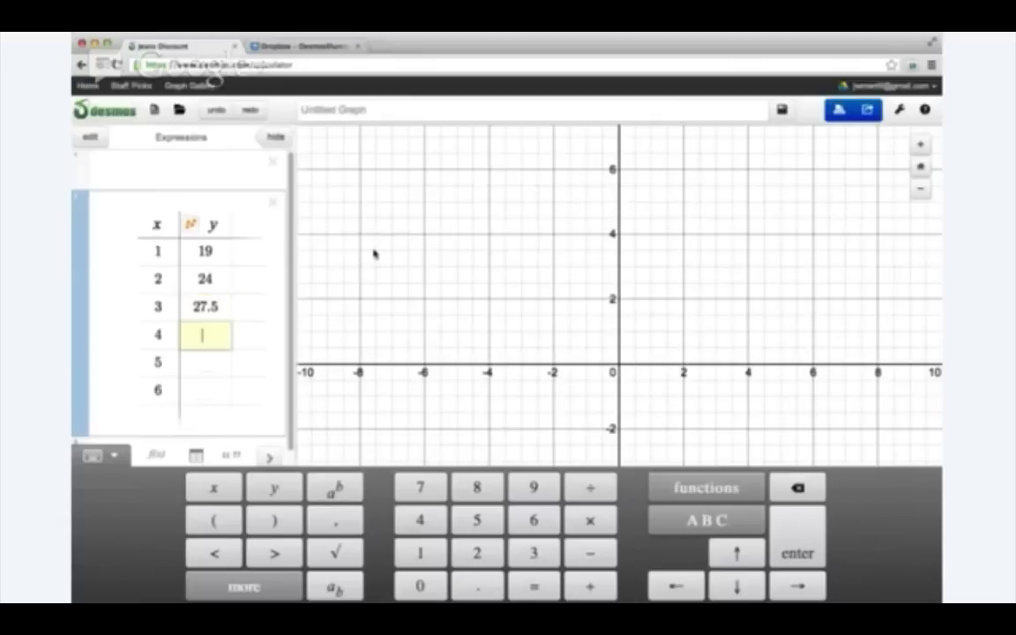
pyautogui.write('30')
pyautogui.press('Return')
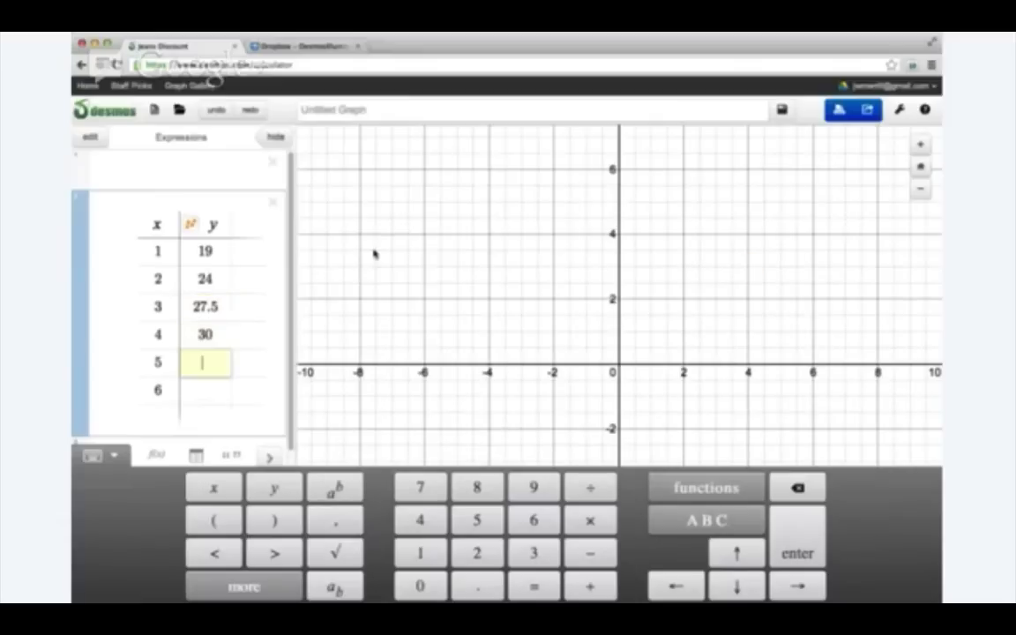
pyautogui.write('32.5')
pyautogui.press('Return')
pyautogui.write('35.5')
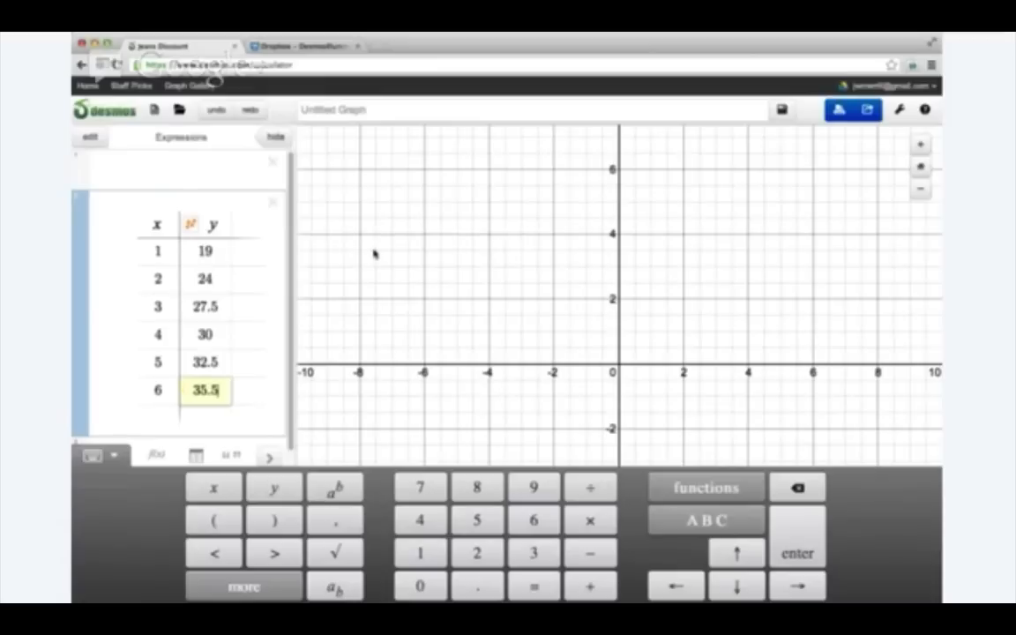
pyautogui.click(439, 252)
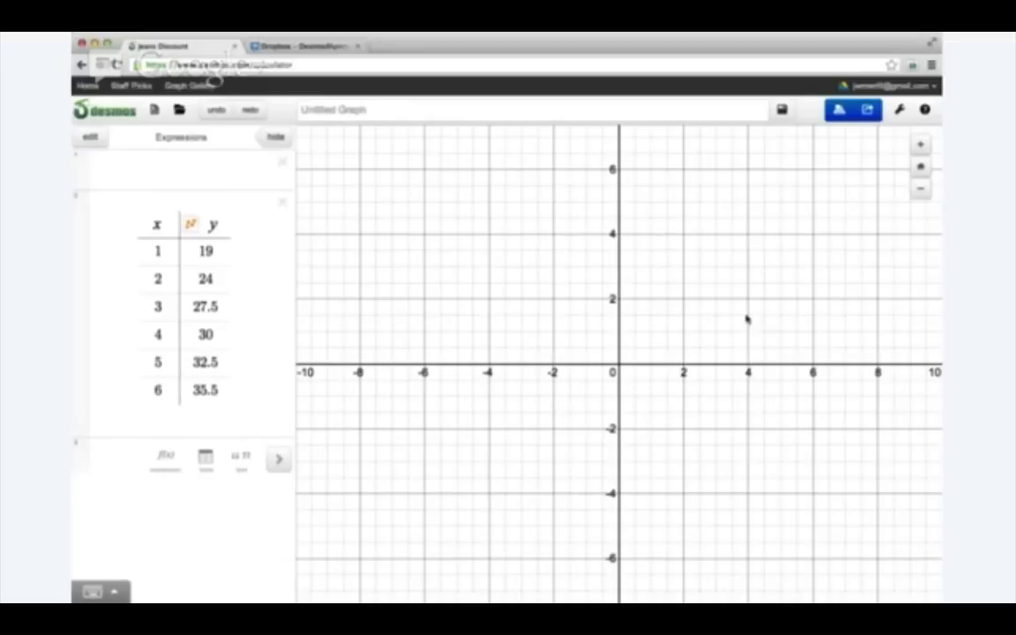
# - Pan and zoom out the graph to bring all six plotted points into view
pyautogui.moveTo(730, 217); pyautogui.dragTo(646, 441)
pyautogui.moveTo(736, 194); pyautogui.dragTo(608, 538)
pyautogui.moveTo(670, 137); pyautogui.dragTo(678, 385)
pyautogui.moveTo(608, 390); pyautogui.dragTo(626, 250)
pyautogui.scroll(-6, 625, 249)
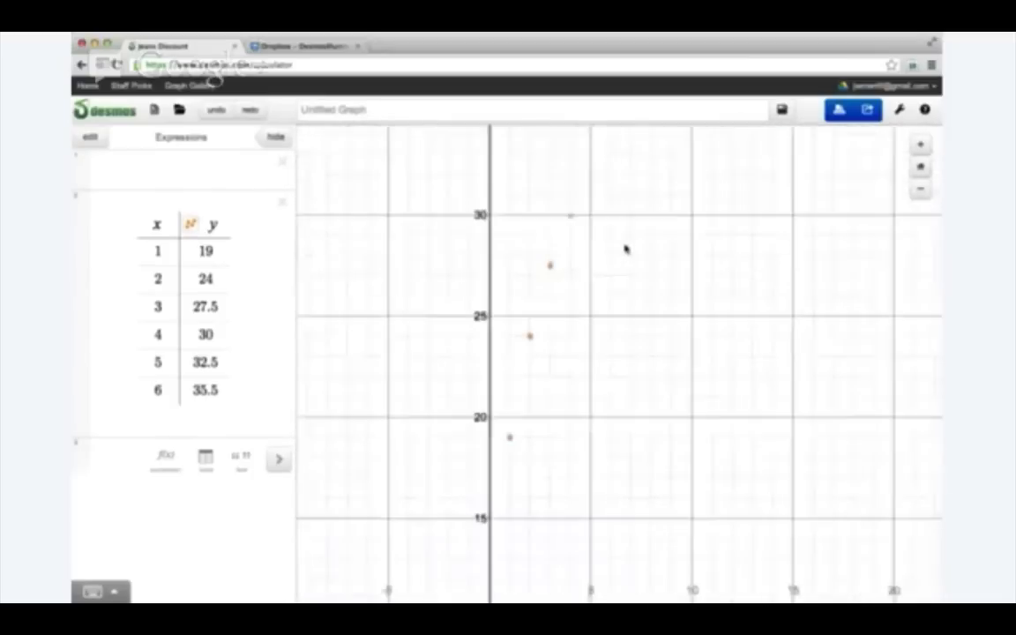
pyautogui.scroll(-2, 663, 477)
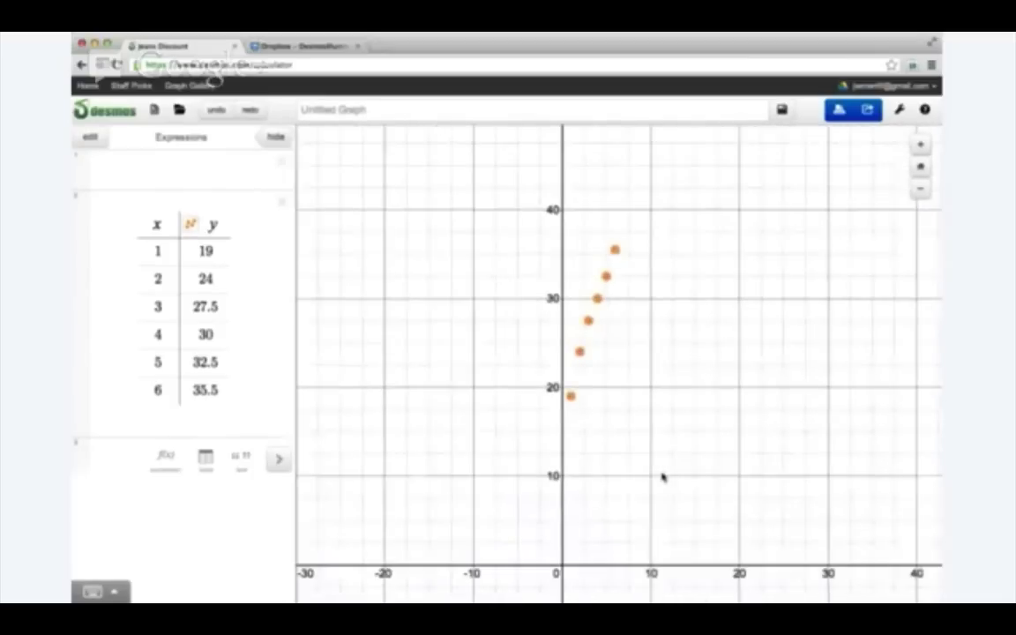
pyautogui.moveTo(663, 476); pyautogui.dragTo(661, 358)
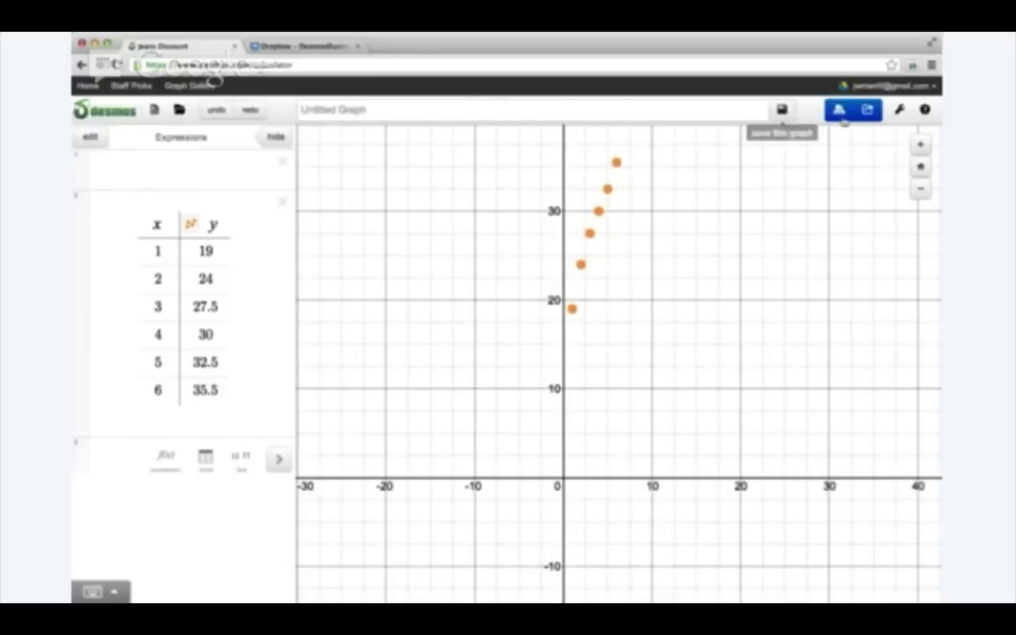
# - Set the graph window to x from -2 to 8 and y from -5 to 40
pyautogui.click(899, 112)
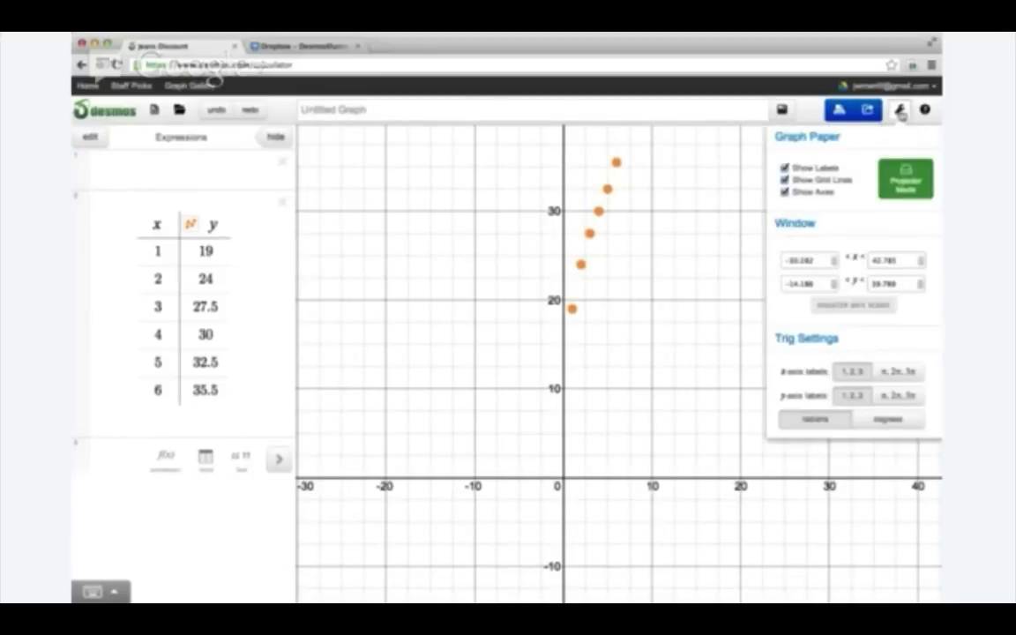
pyautogui.click(807, 260)
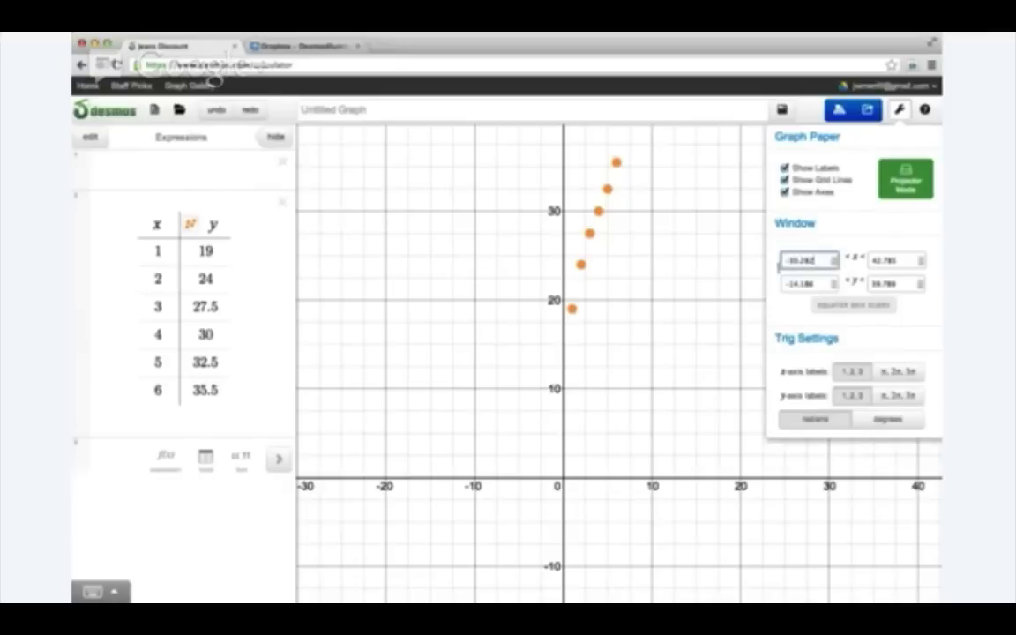
pyautogui.click(760, 257)
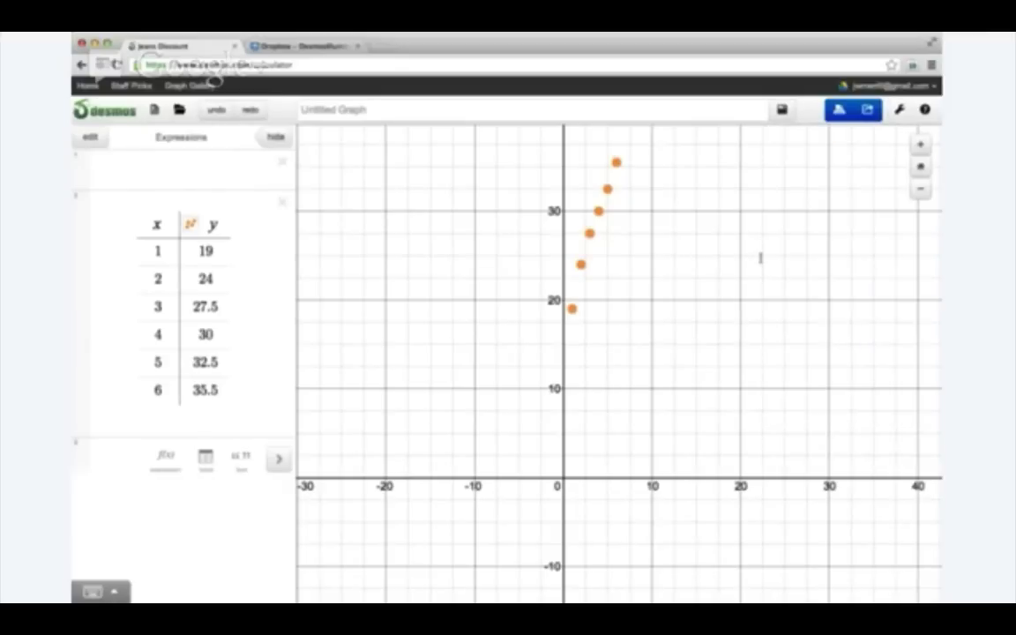
pyautogui.click(899, 109)
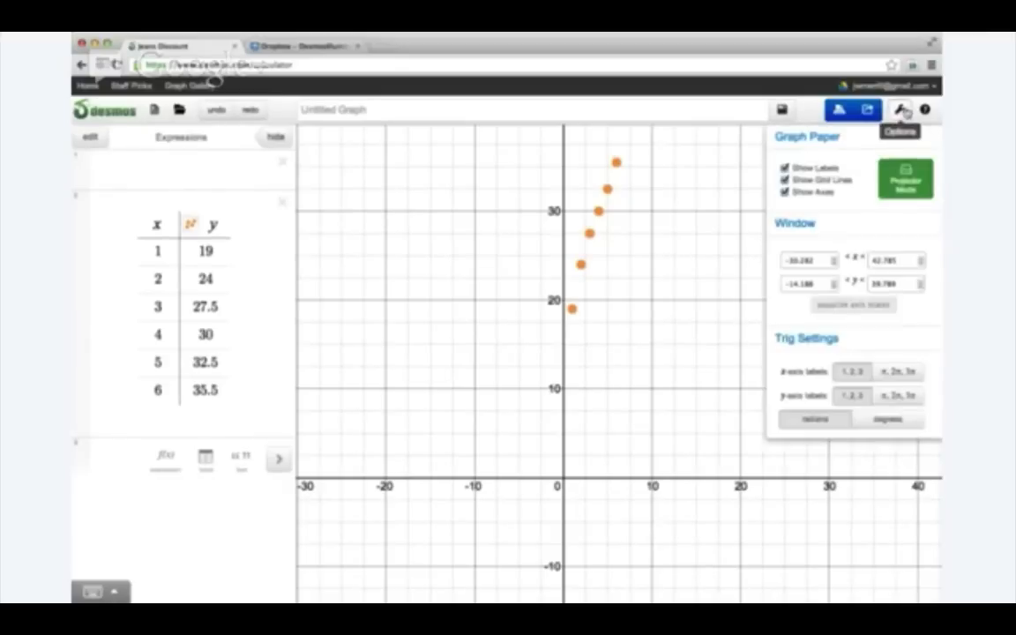
pyautogui.click(819, 260)
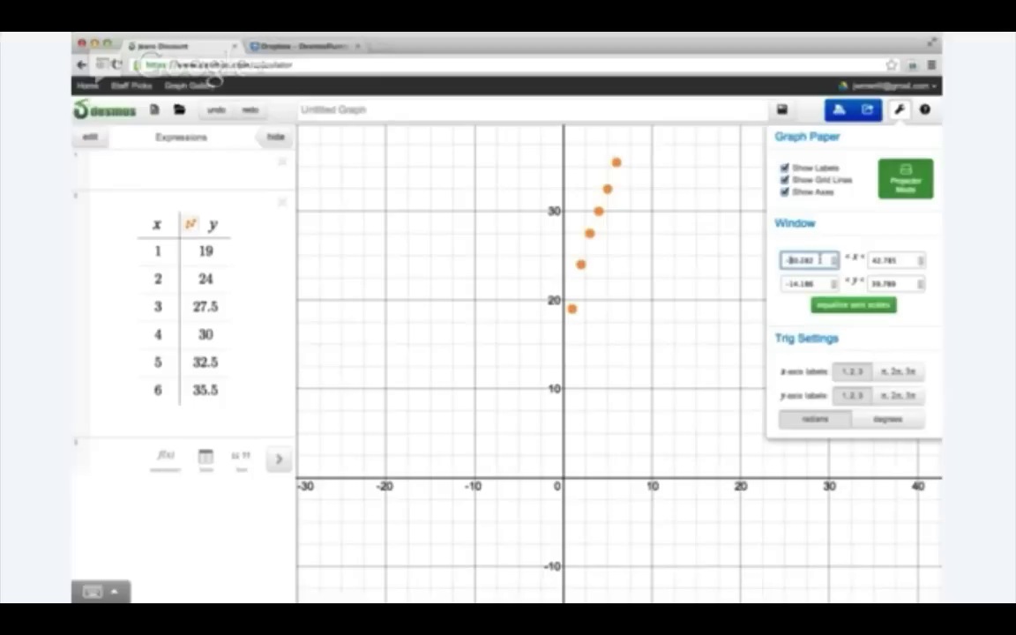
pyautogui.write('-2')
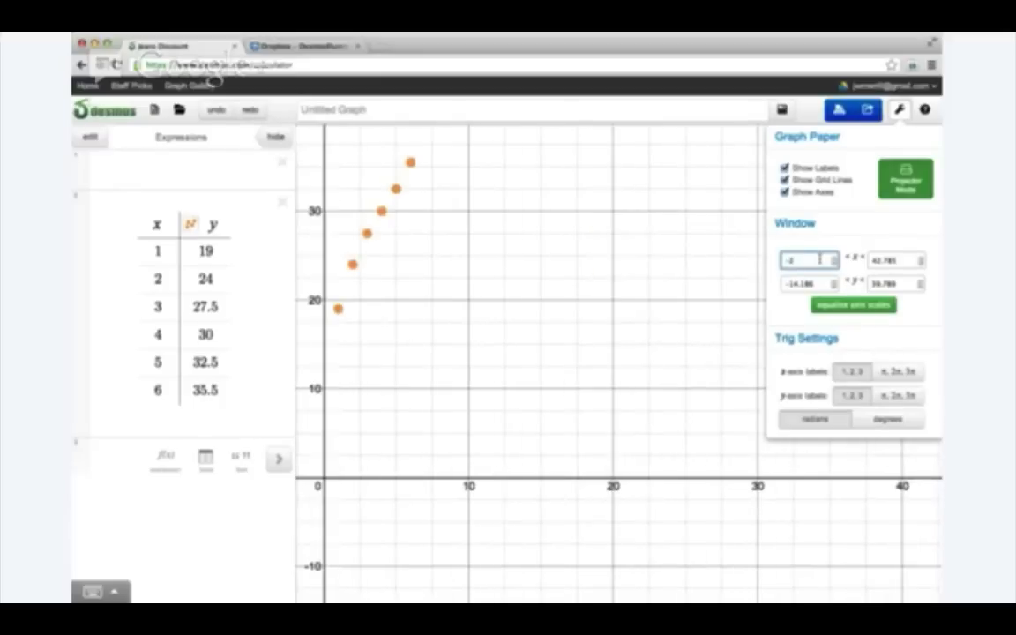
pyautogui.press('Tab')
pyautogui.write('8')
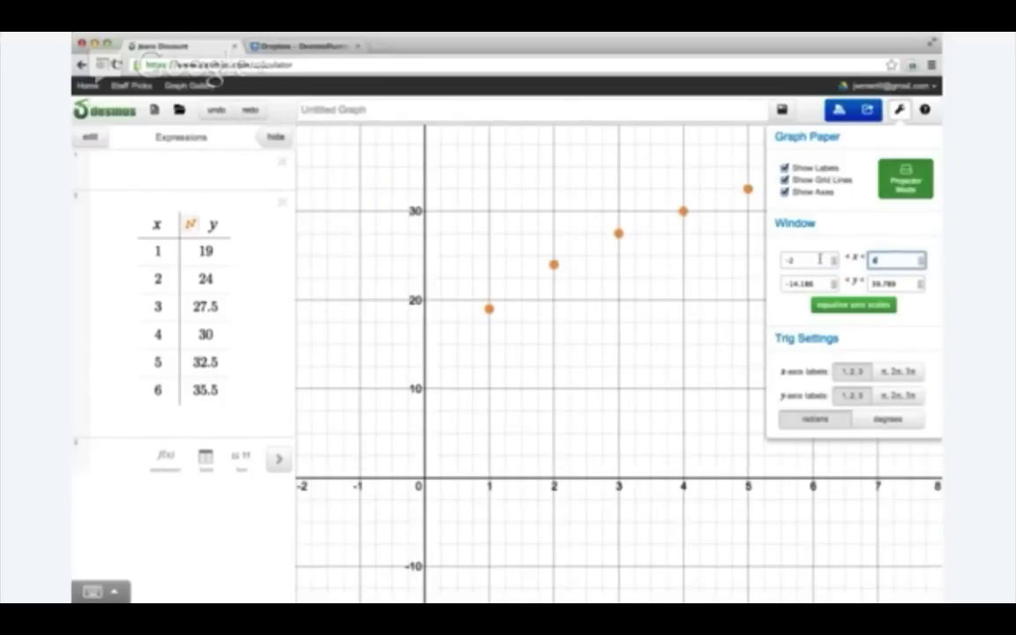
pyautogui.press('Tab')
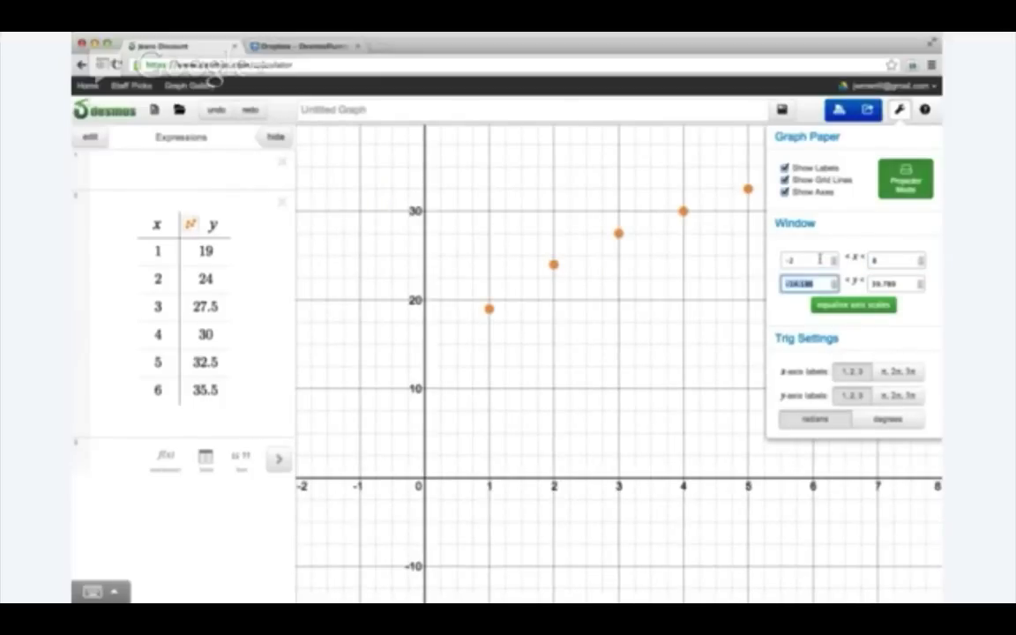
pyautogui.write('-4')
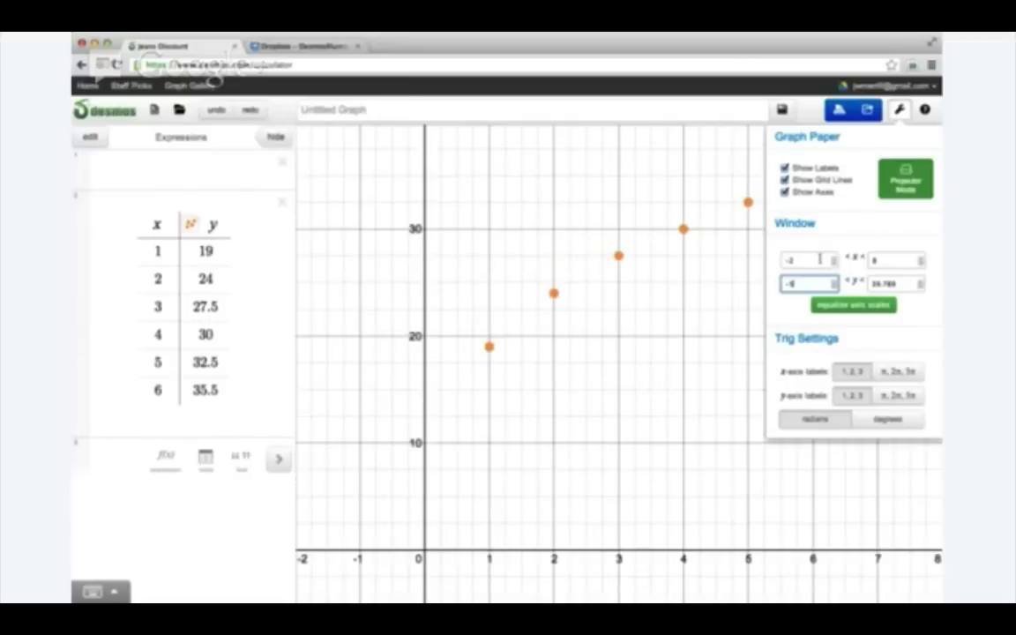
pyautogui.press('Tab')
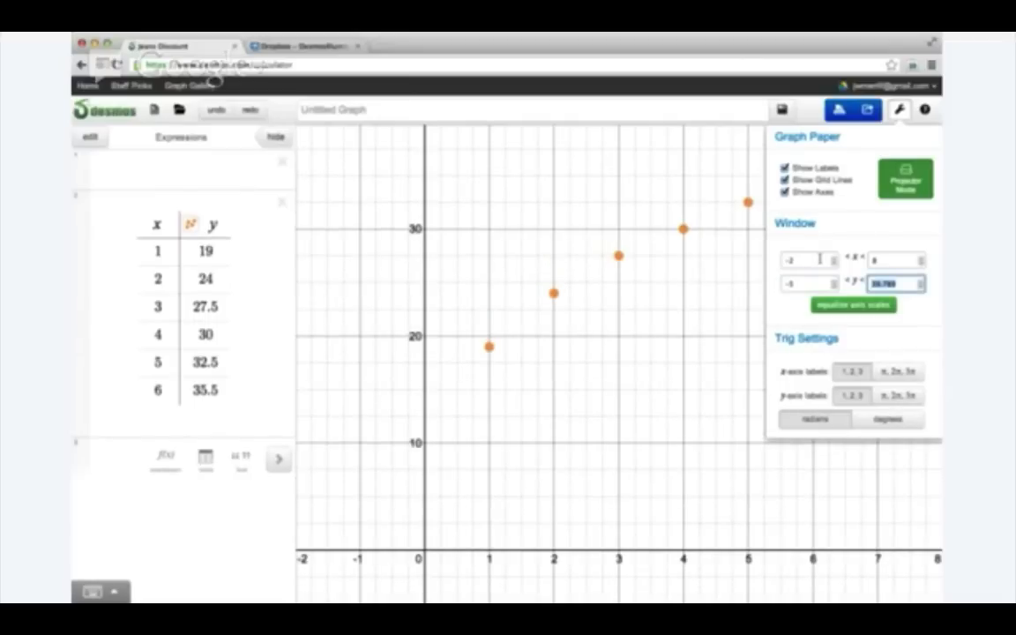
pyautogui.write('40')
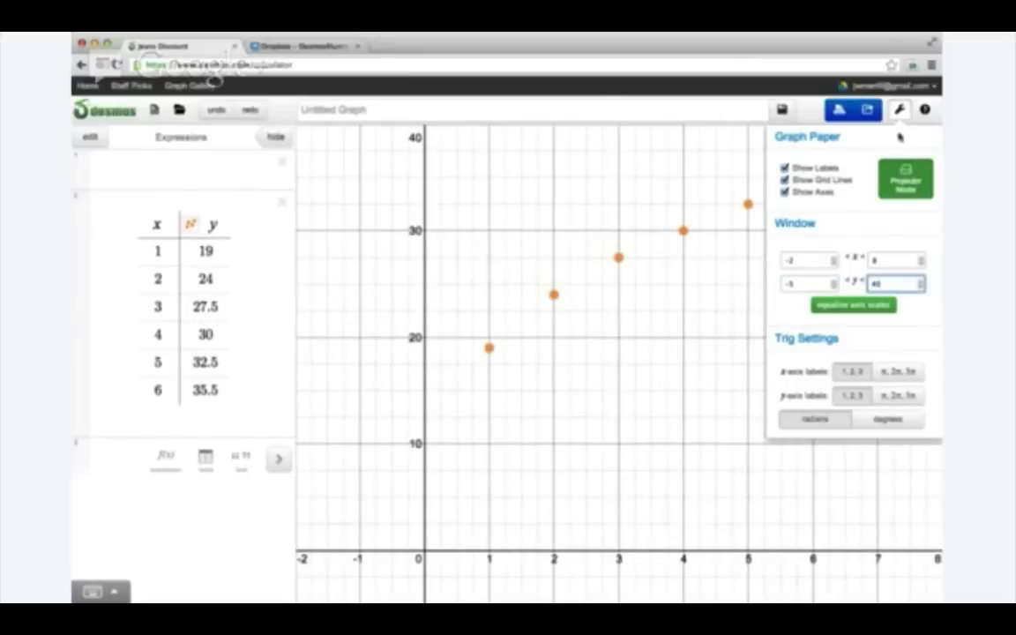
pyautogui.click(900, 108)
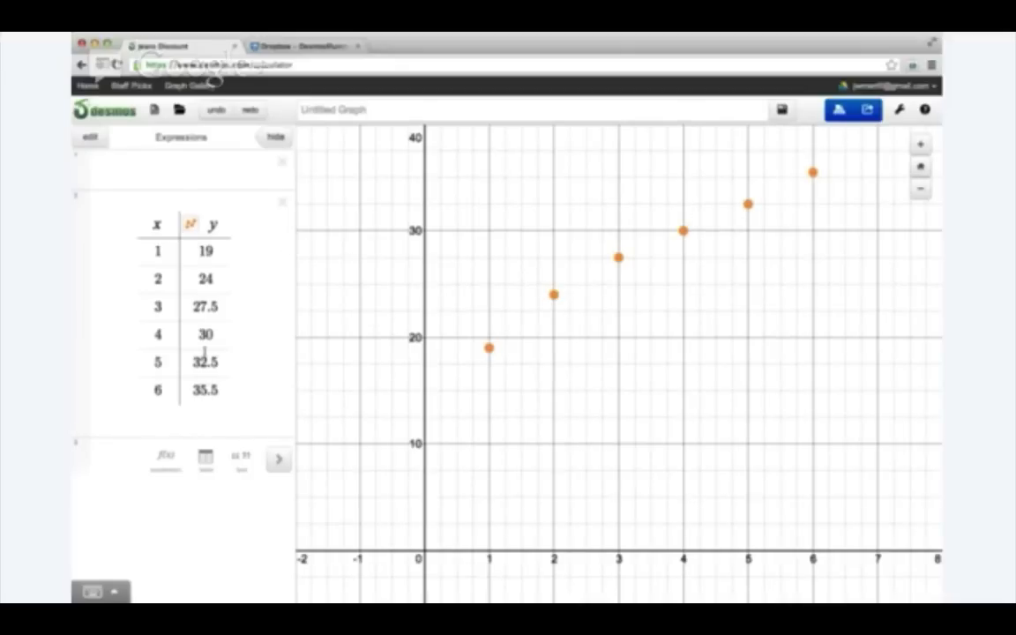
# - Add a row to the end of the table for the point (0, 0)
pyautogui.click(157, 391)
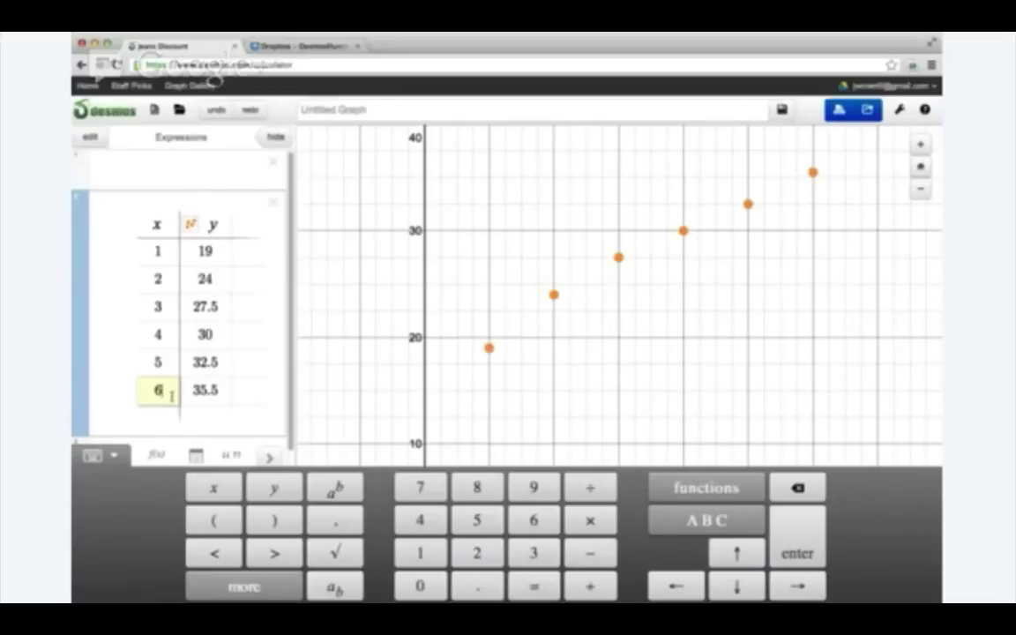
pyautogui.press('Return')
pyautogui.write('0')
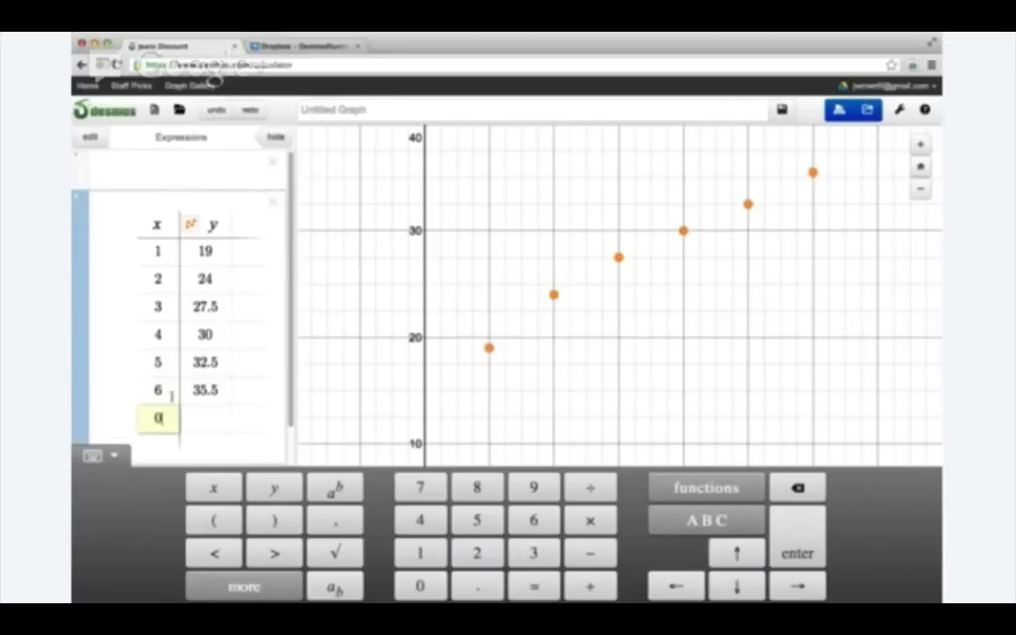
pyautogui.press('Tab')
pyautogui.write('0')
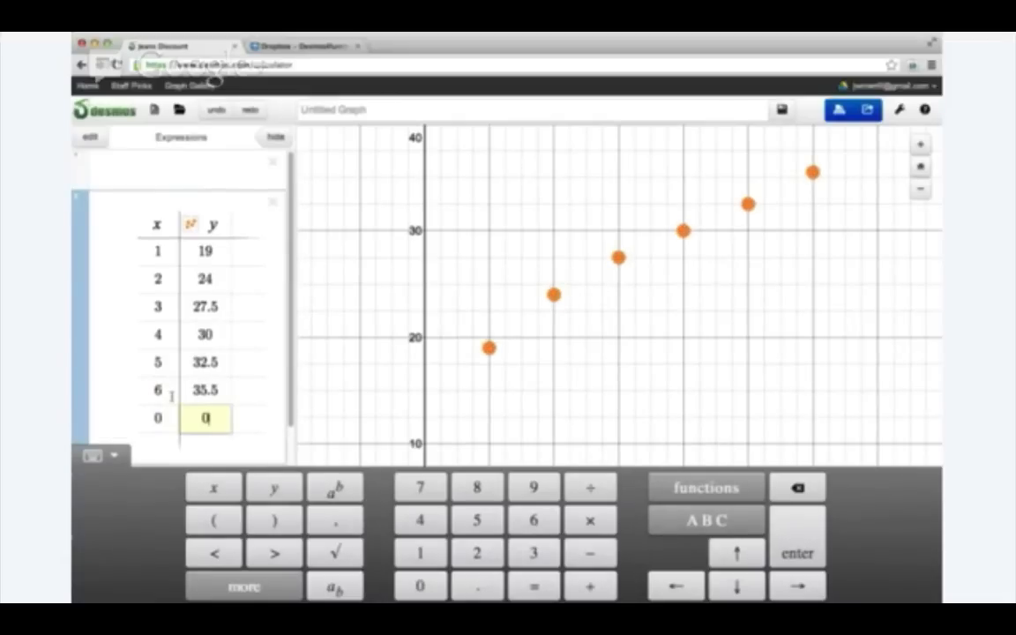
pyautogui.click(623, 337)
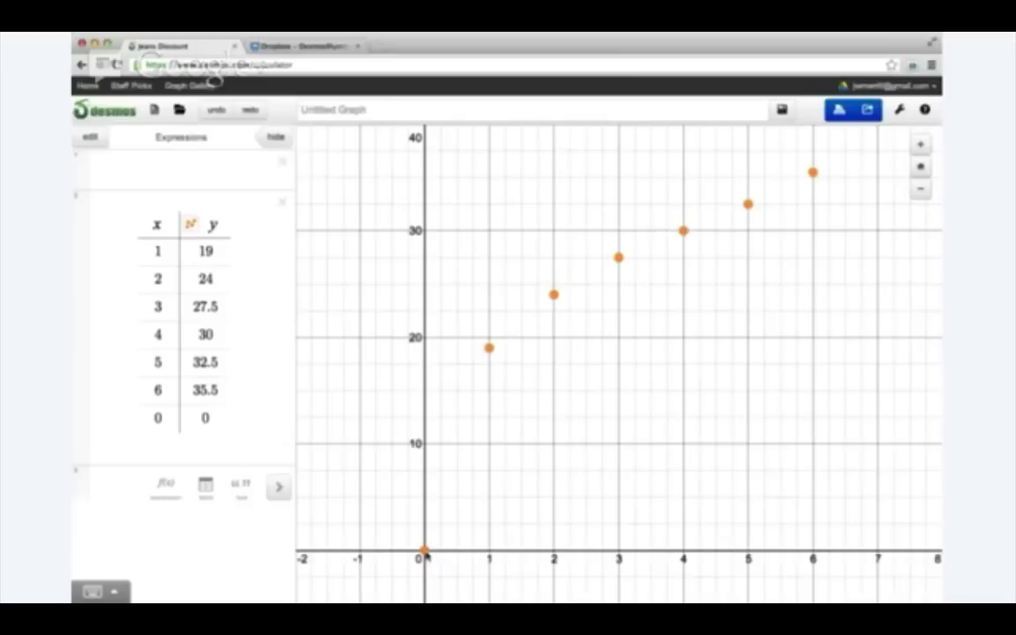
# - Enter the function y = a·√x in the empty expression above the table and add a slider for a
pyautogui.click(177, 175)
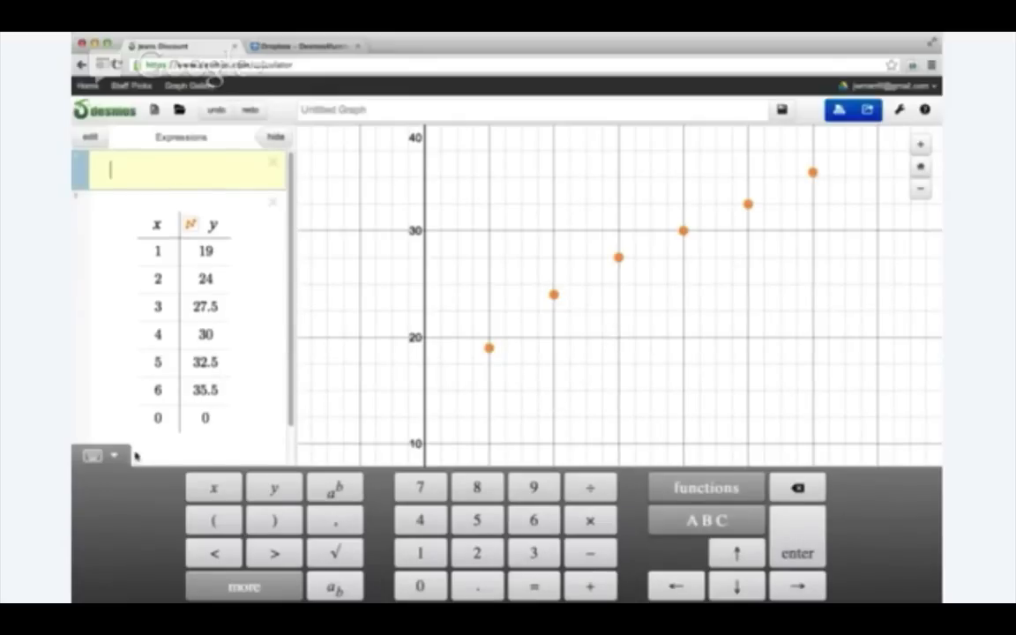
pyautogui.click(106, 464)
pyautogui.click(107, 168)
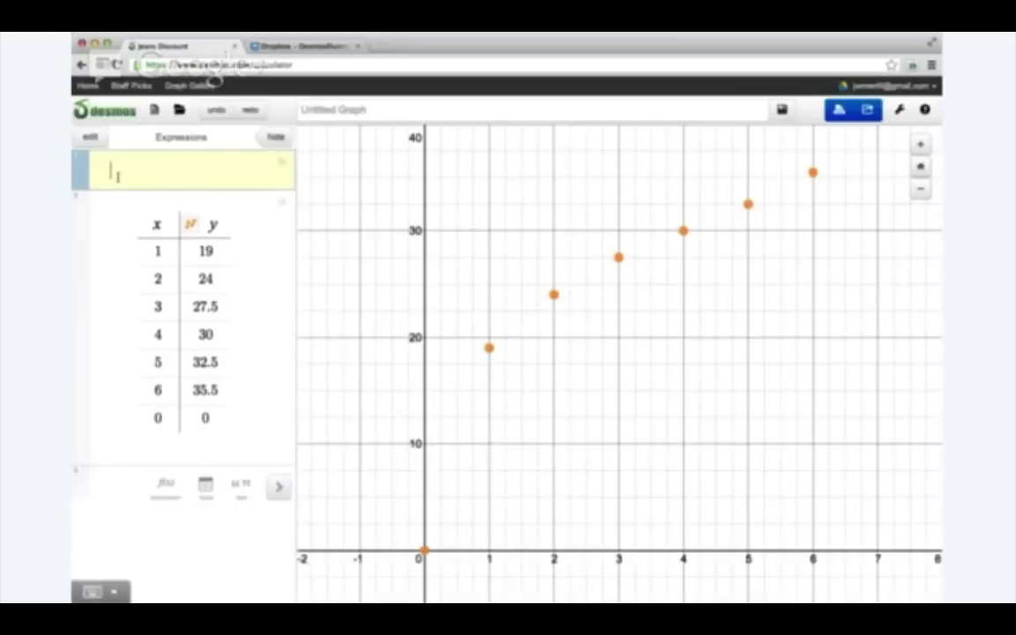
pyautogui.write('sqrtx')
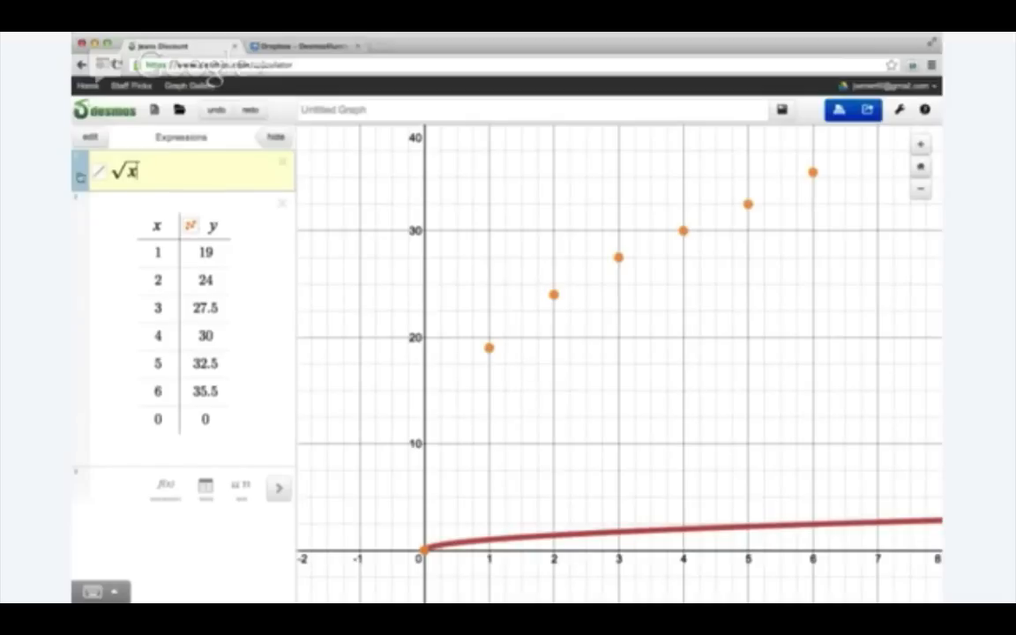
pyautogui.click(113, 171)
pyautogui.write('a·')
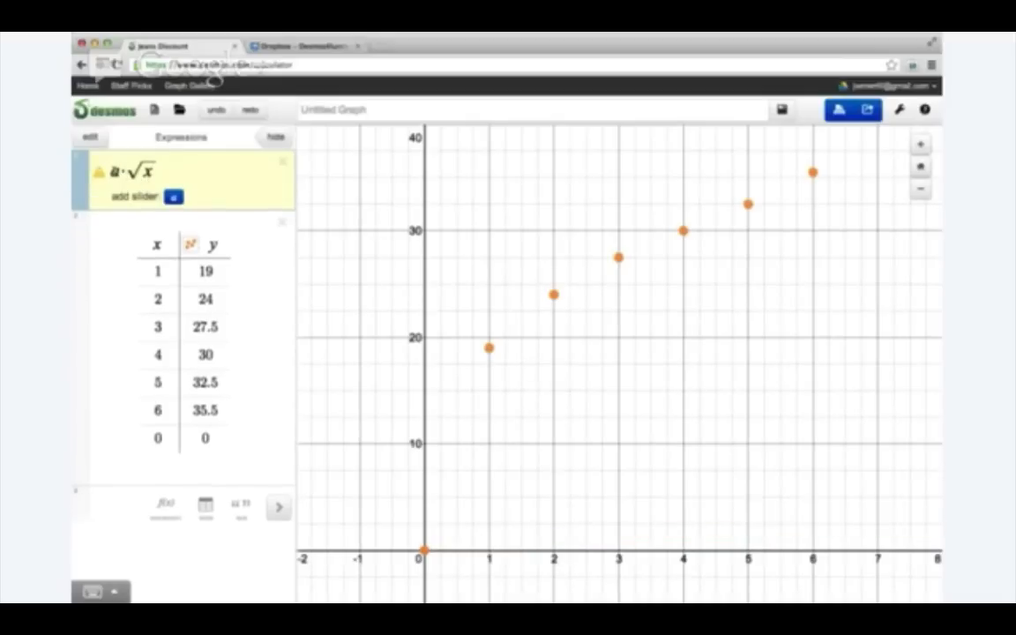
pyautogui.press('Left')
pyautogui.write('y=')
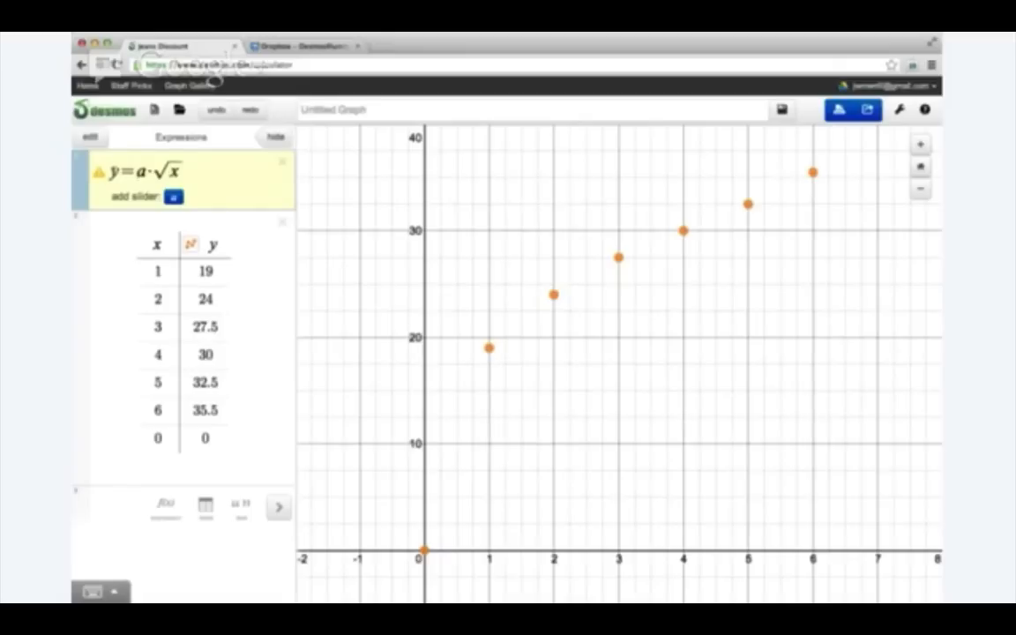
pyautogui.click(173, 197)
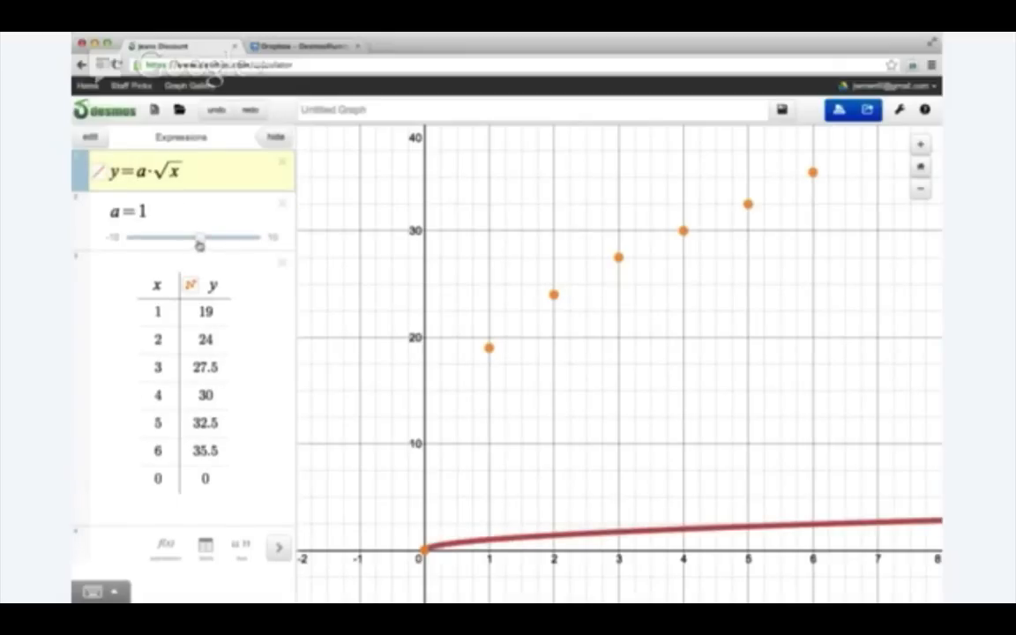
# - Set the a slider's range from 0 to 25 and adjust a to 15.4 to approach the plotted points
pyautogui.moveTo(201, 238); pyautogui.dragTo(272, 235)
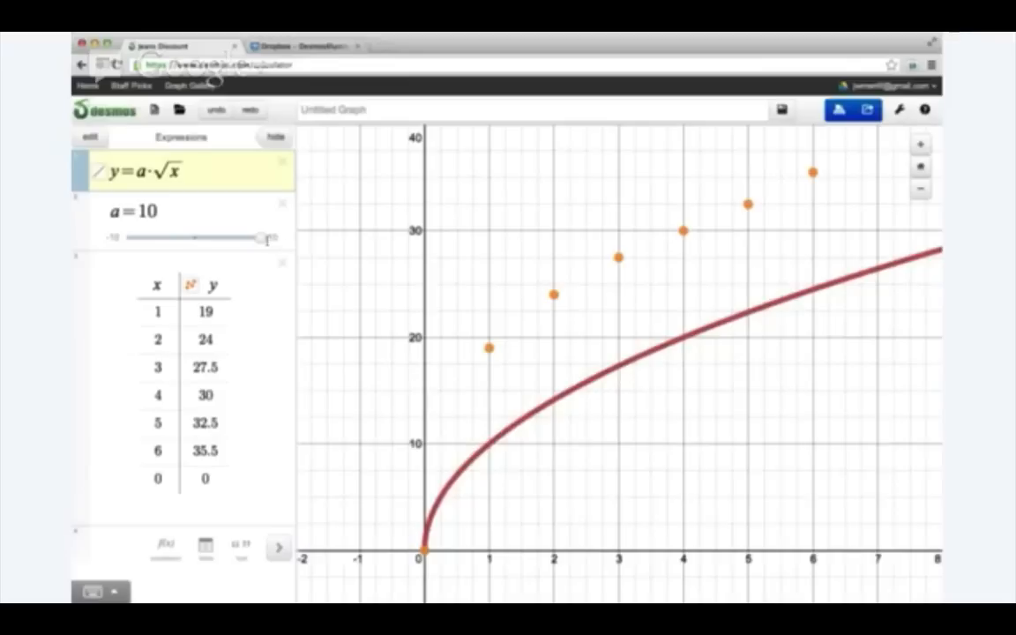
pyautogui.click(273, 238)
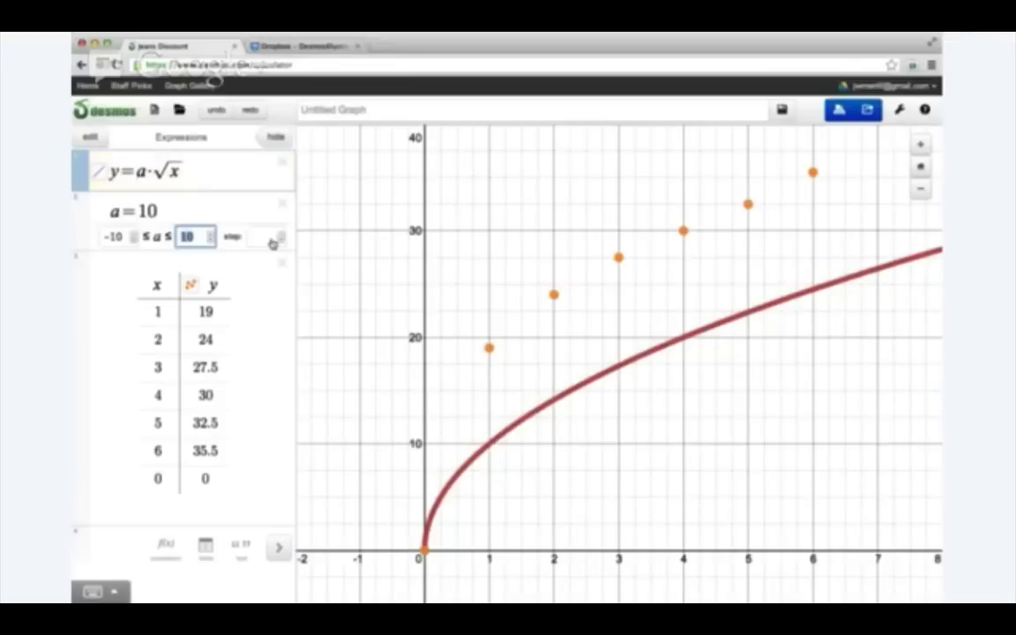
pyautogui.click(120, 238)
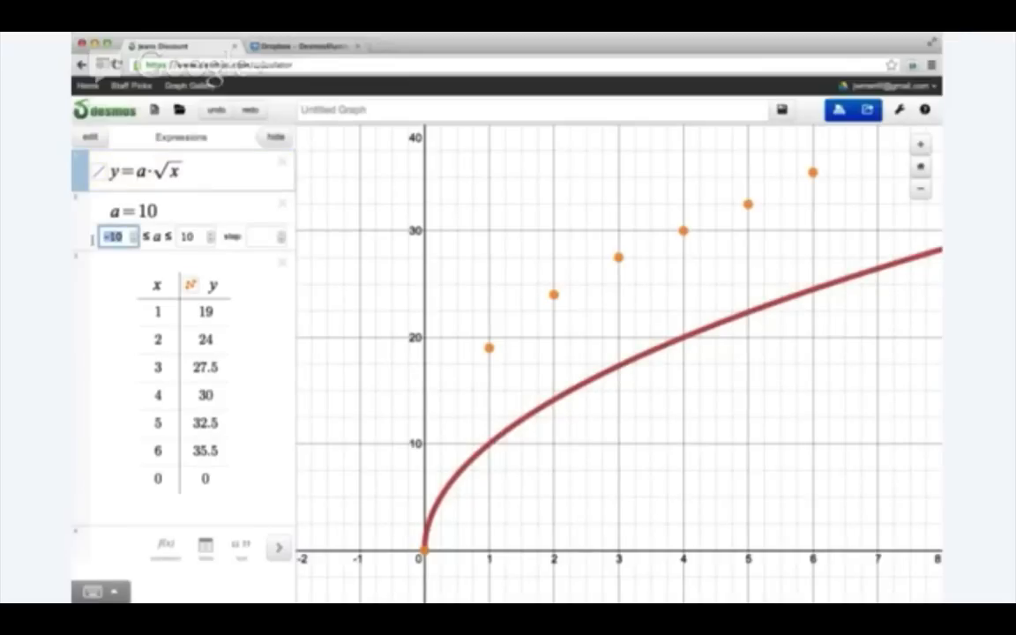
pyautogui.write('0')
pyautogui.press('Tab')
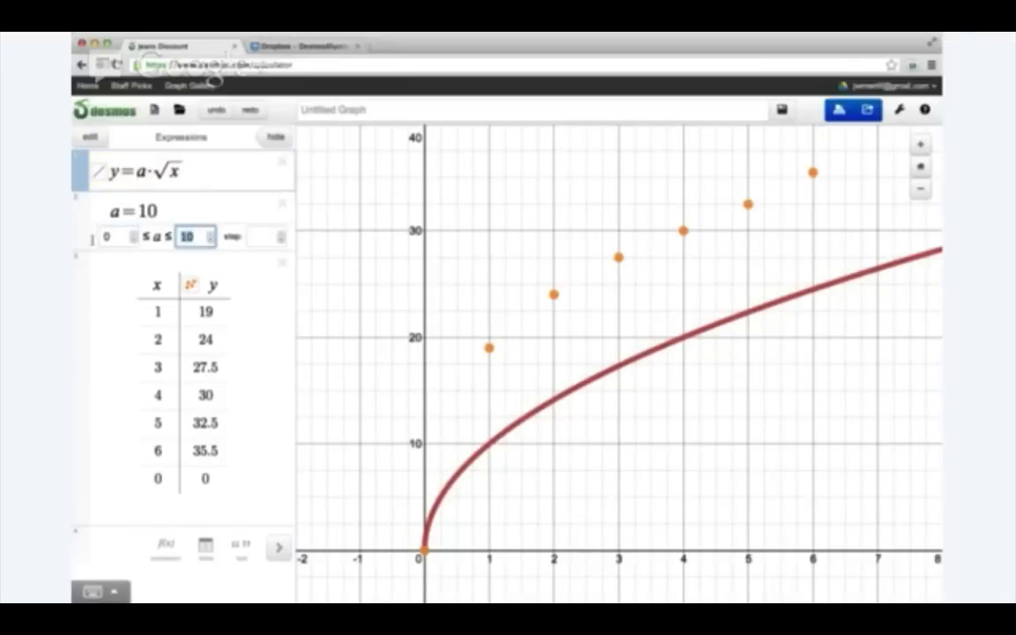
pyautogui.write('25')
pyautogui.press('Return')
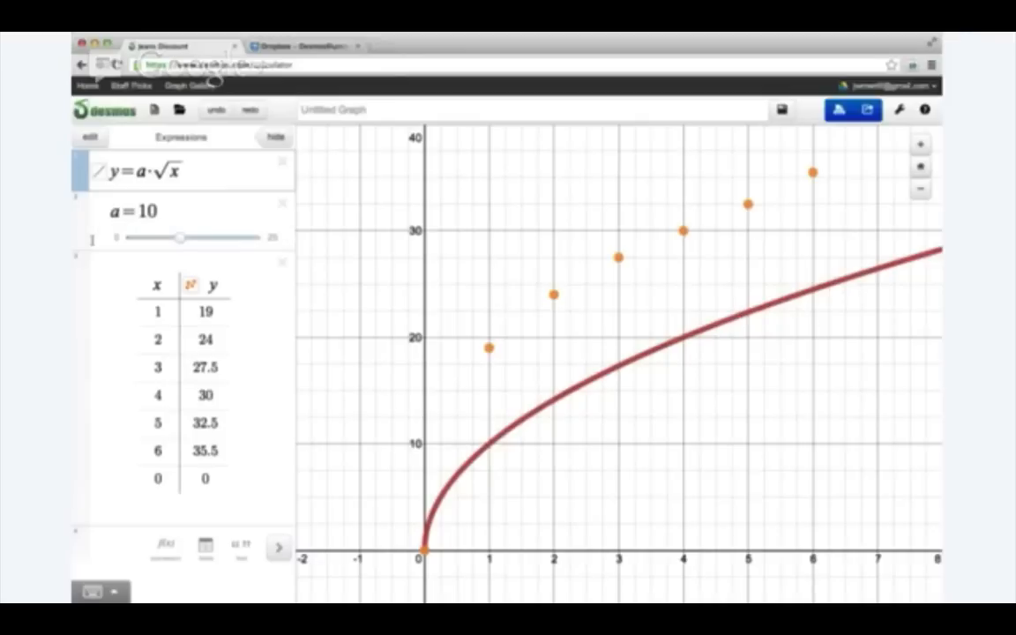
pyautogui.moveTo(180, 239); pyautogui.dragTo(209, 236)
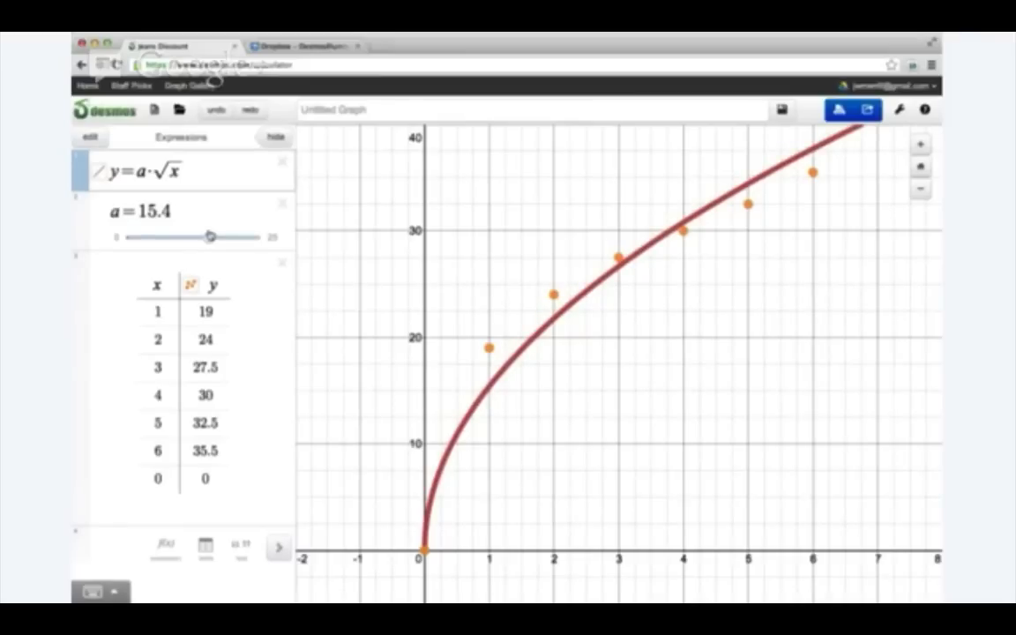
# - Enter the function y = b·∛x in a new expression below the a slider and add a slider for b
pyautogui.click(202, 176)
pyautogui.click(195, 211)
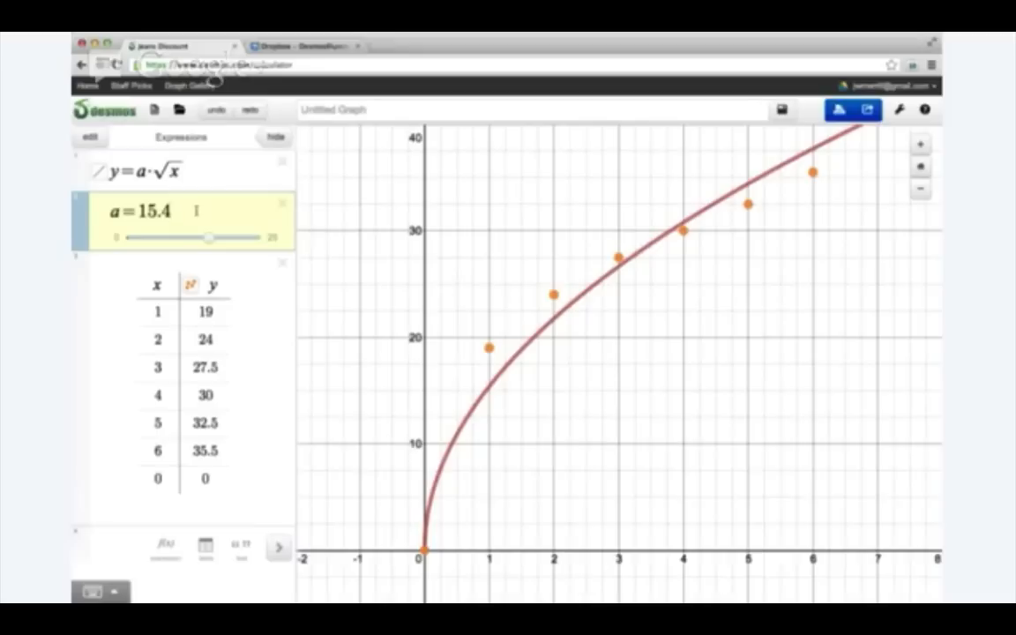
pyautogui.press('Return')
pyautogui.write('y=')
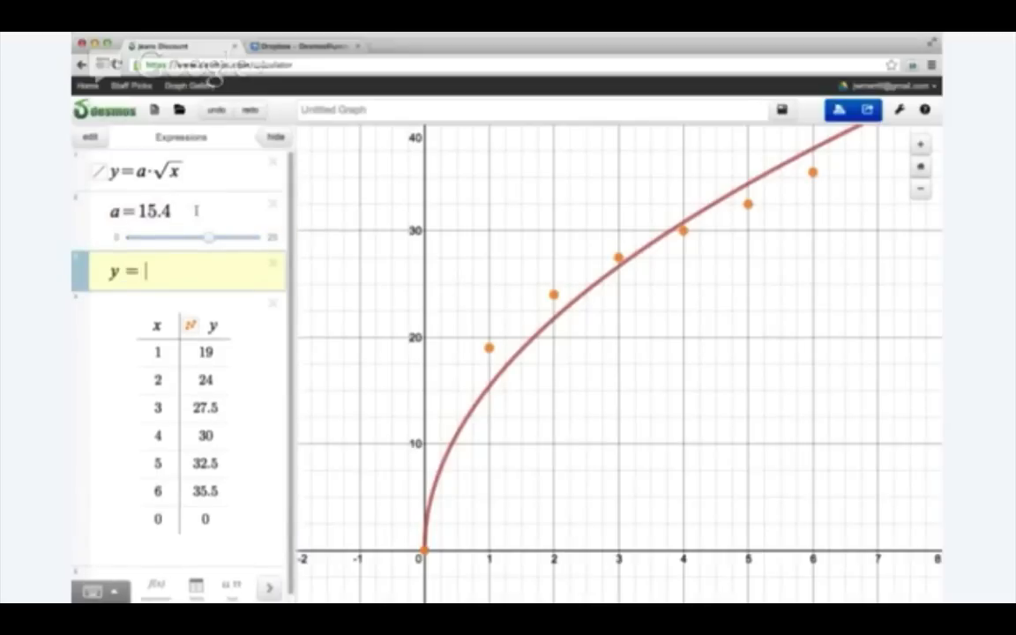
pyautogui.write('b-')
pyautogui.click(99, 589)
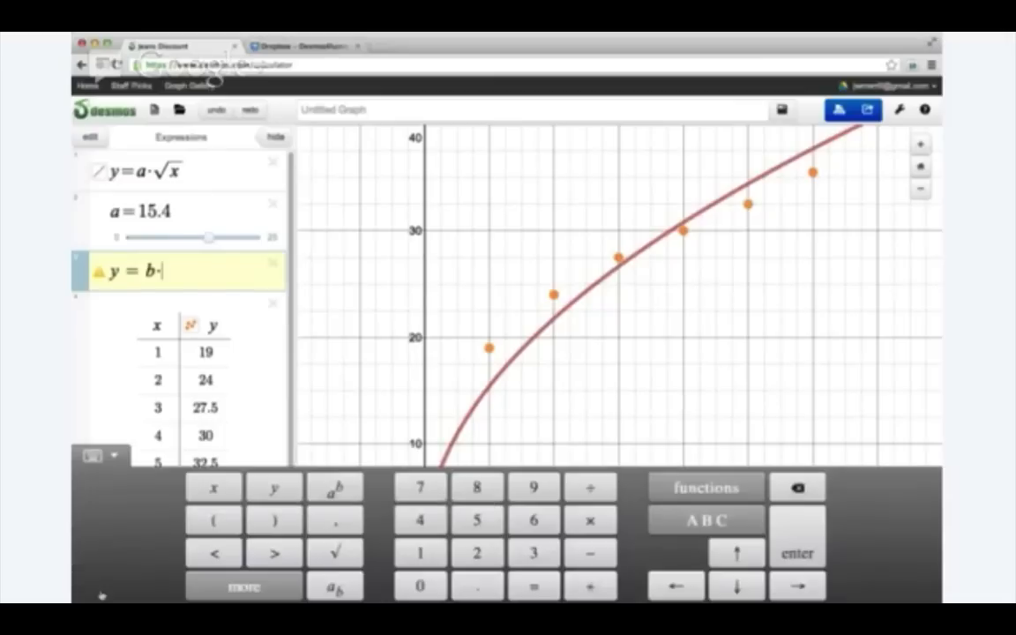
pyautogui.click(259, 587)
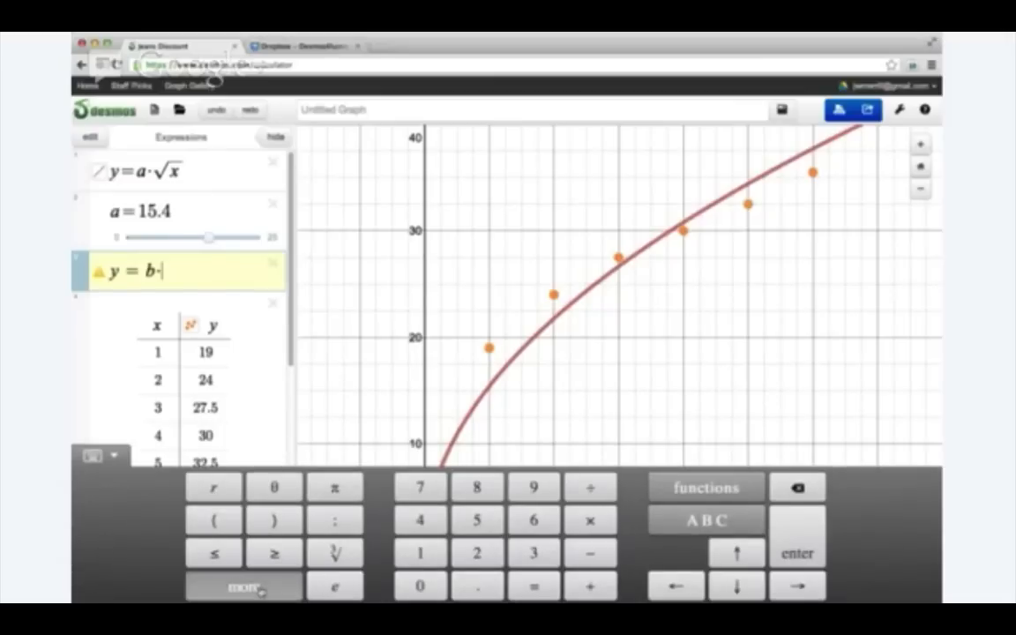
pyautogui.click(336, 553)
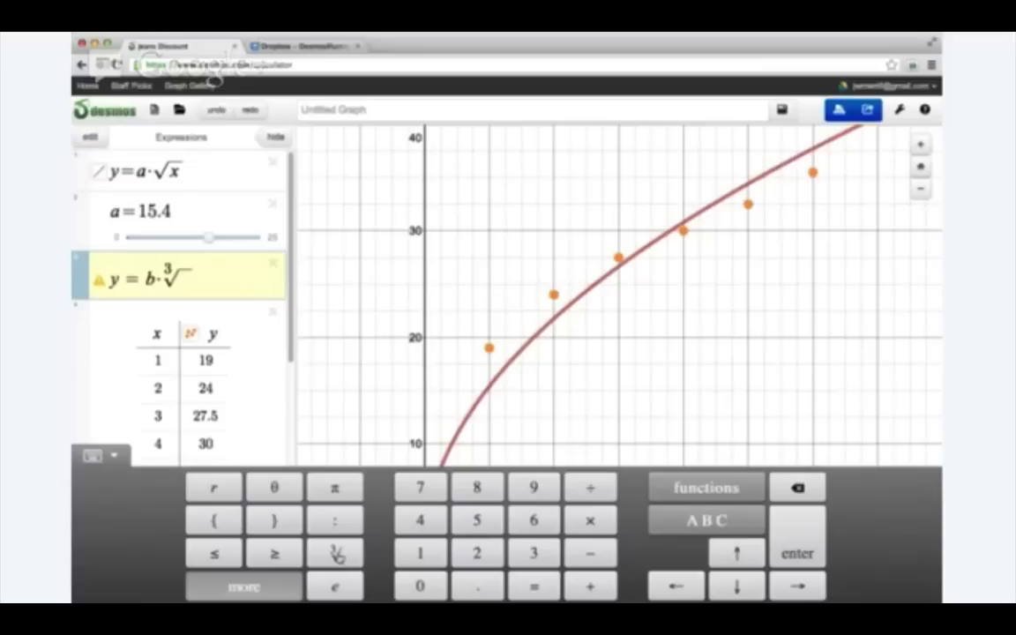
pyautogui.write('x')
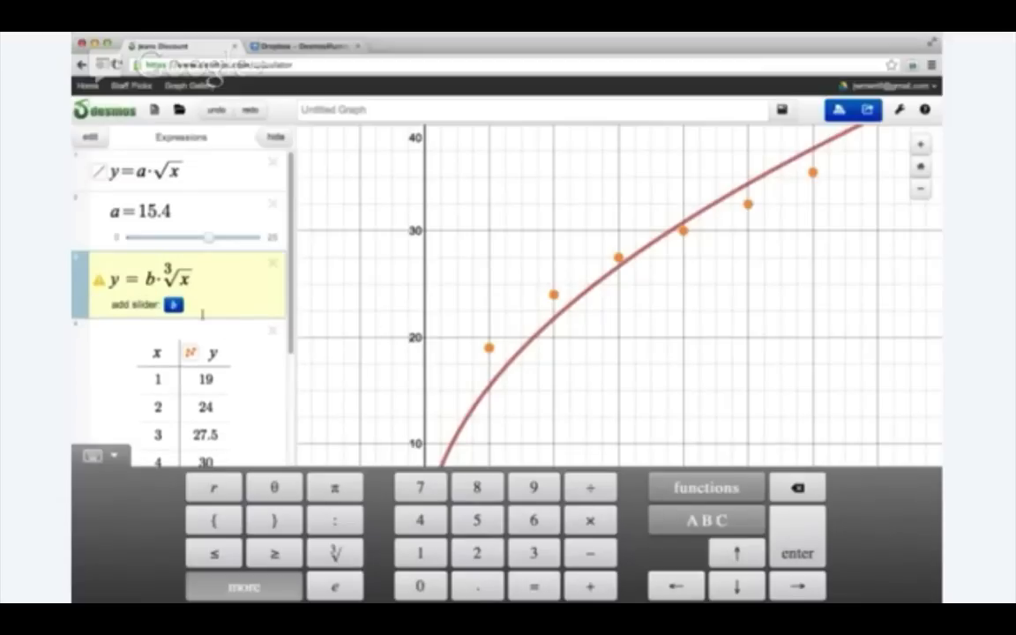
pyautogui.click(174, 305)
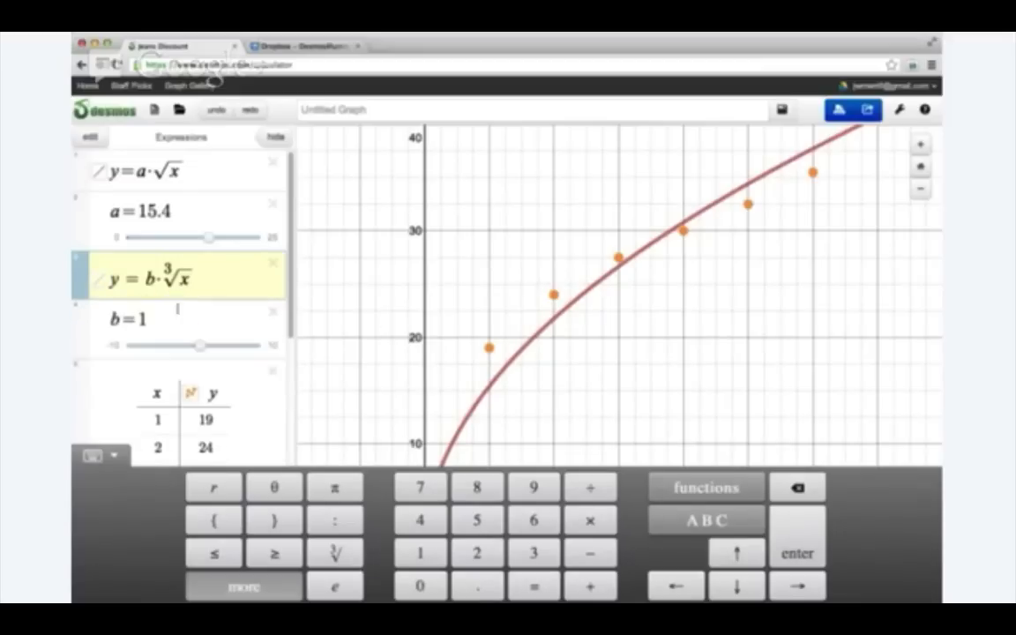
pyautogui.click(340, 299)
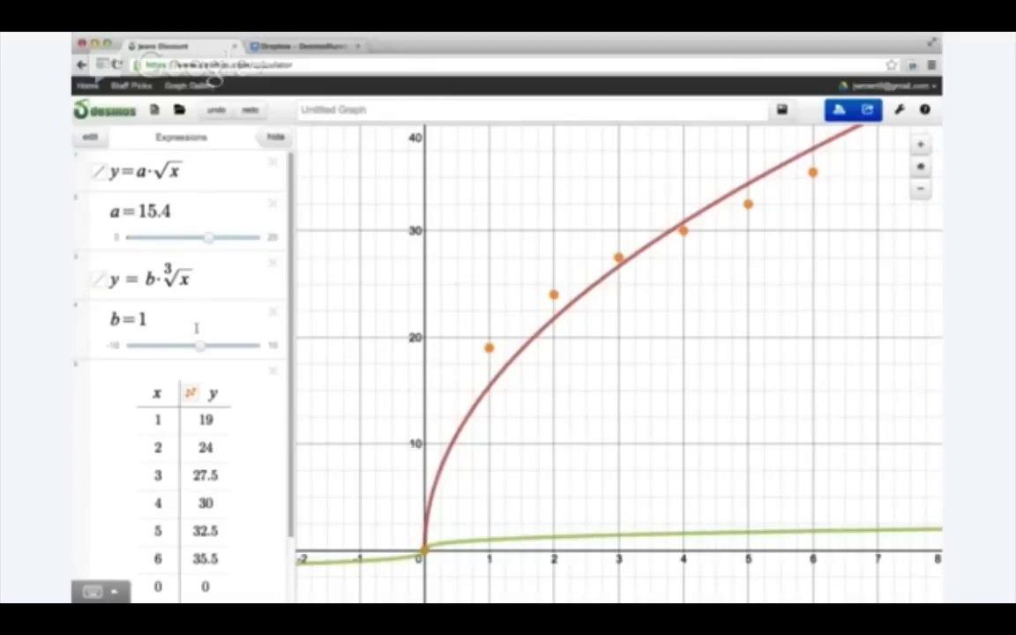
# - Fit the cube root curve by raising the b slider's upper limit to 25 and setting b to 19.1, and hide the square root curve
pyautogui.moveTo(204, 351); pyautogui.dragTo(274, 351)
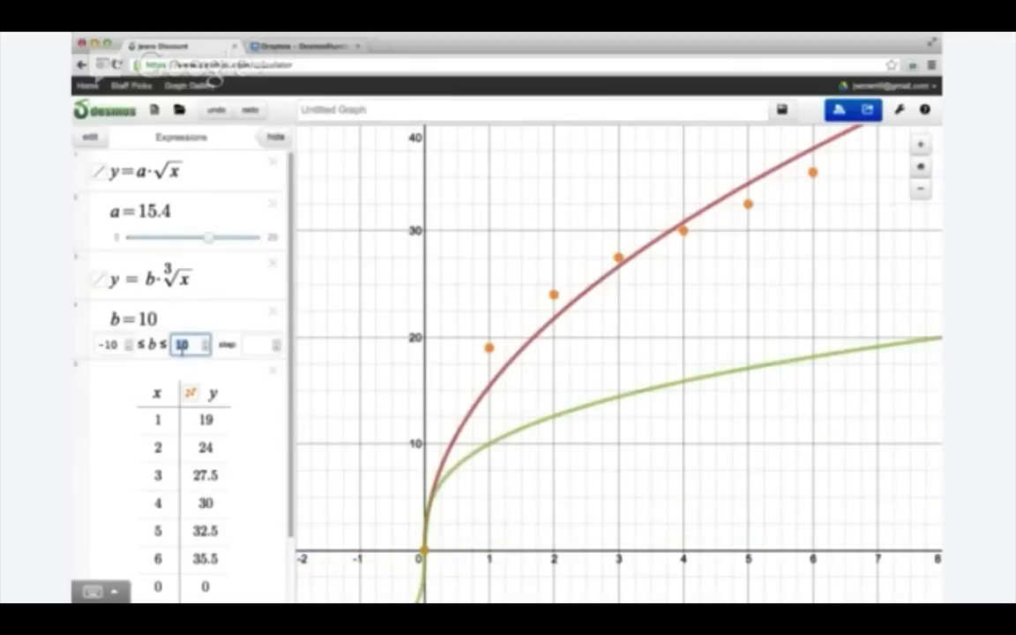
pyautogui.write('20')
pyautogui.press('Return')
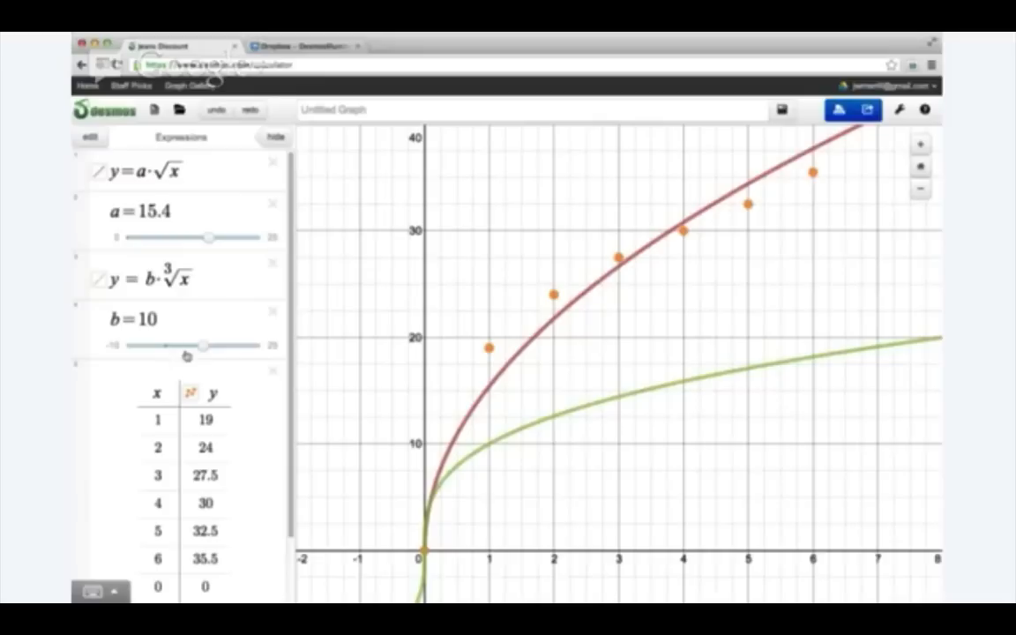
pyautogui.moveTo(206, 350); pyautogui.dragTo(239, 343)
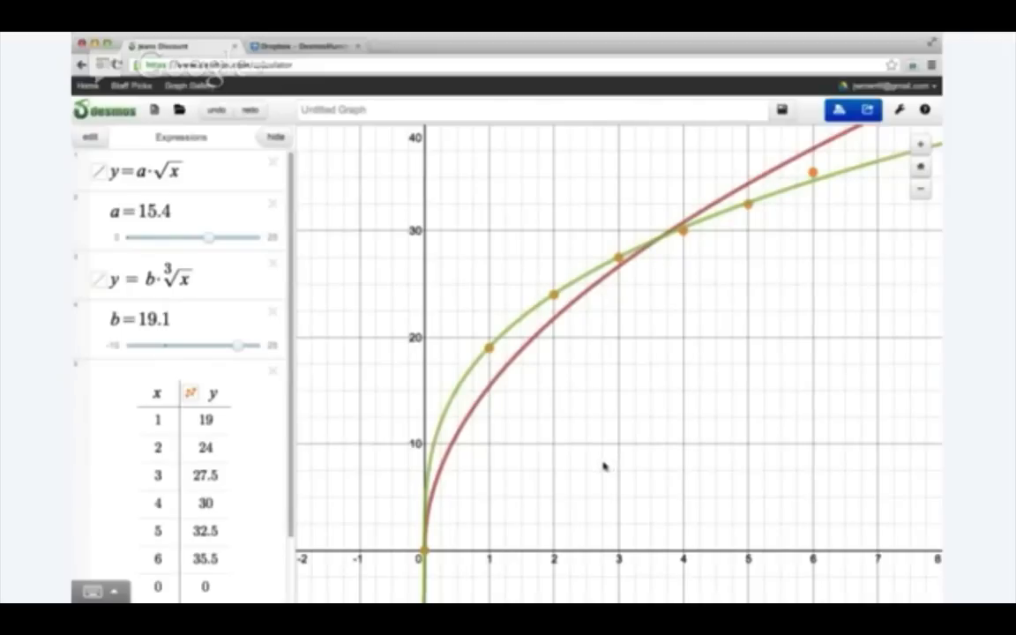
pyautogui.click(99, 173)
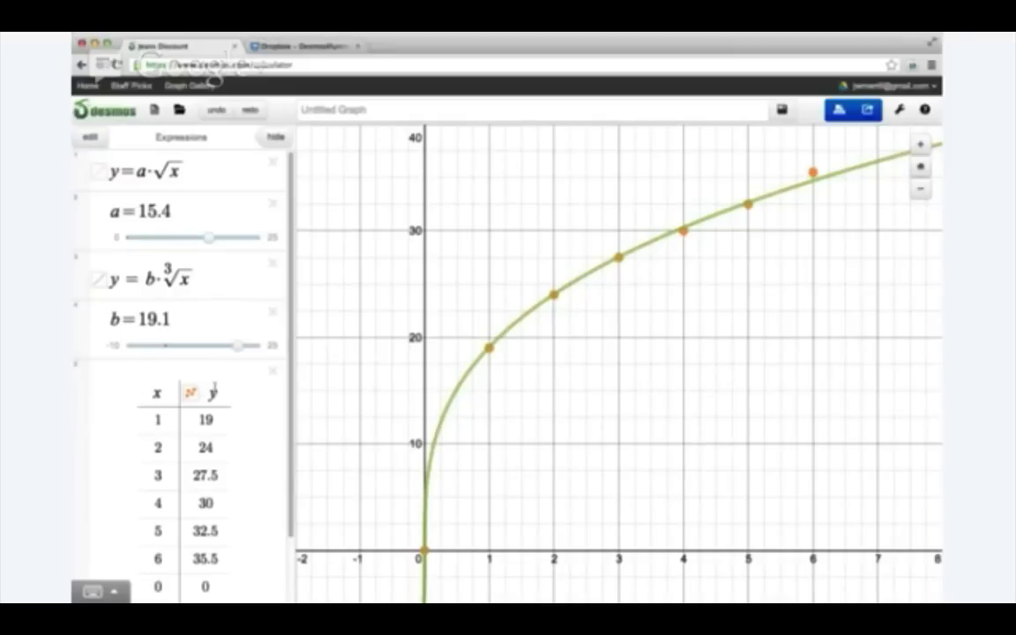
# - Try a third table column computing x+y and clear its formula again
pyautogui.click(213, 391)
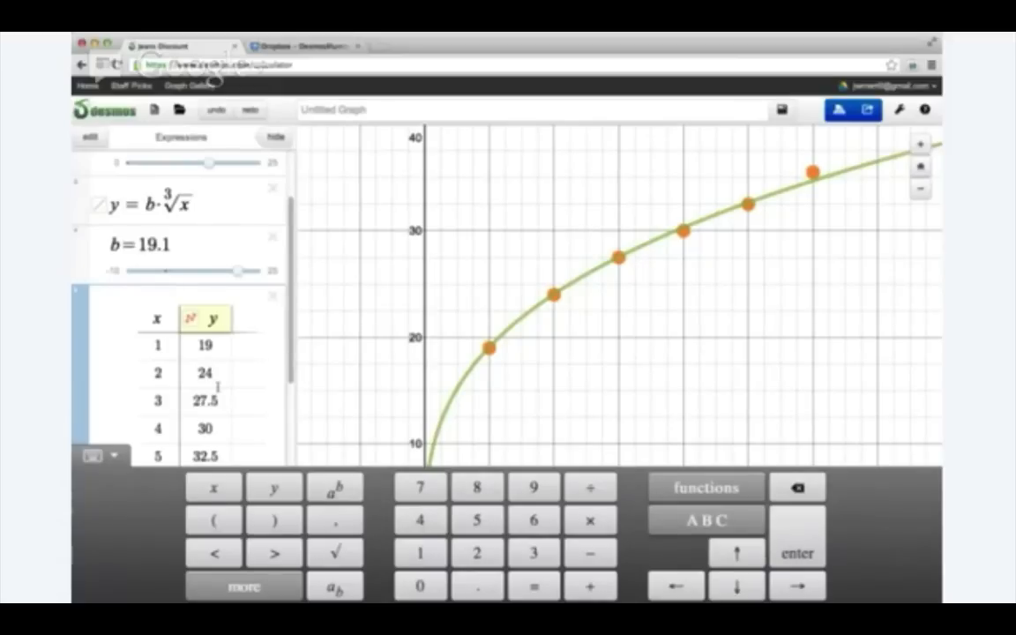
pyautogui.press('Right')
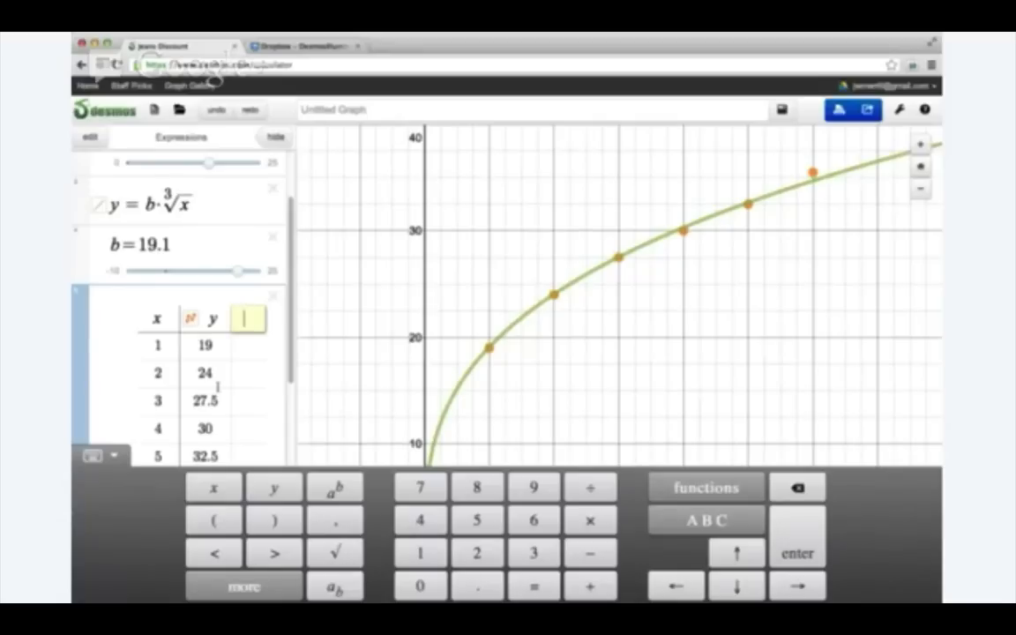
pyautogui.write('x+y')
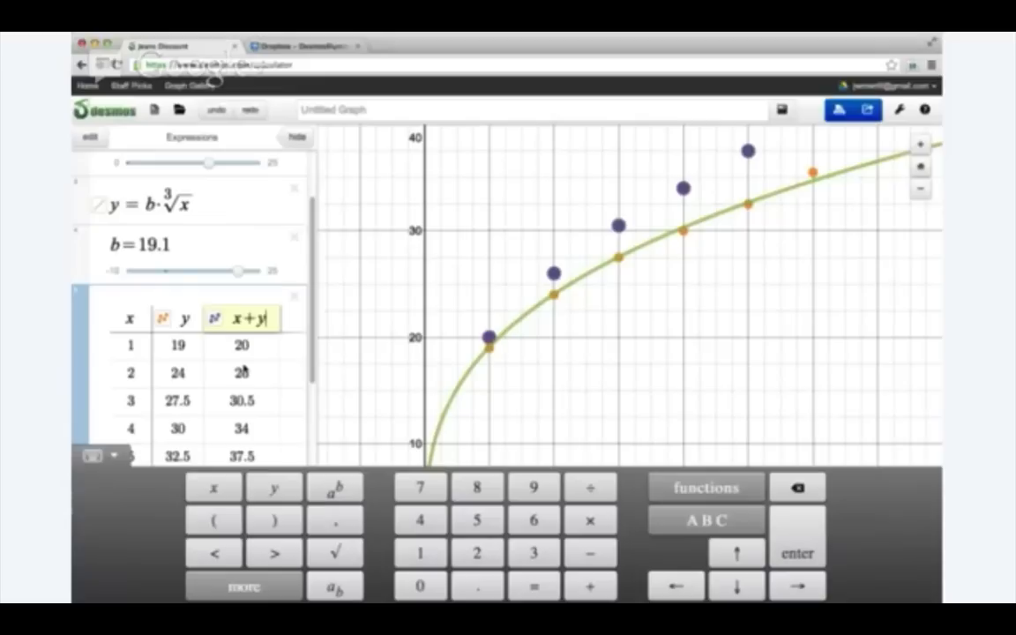
pyautogui.press('BackSpace')
pyautogui.press('BackSpace')
pyautogui.press('BackSpace')
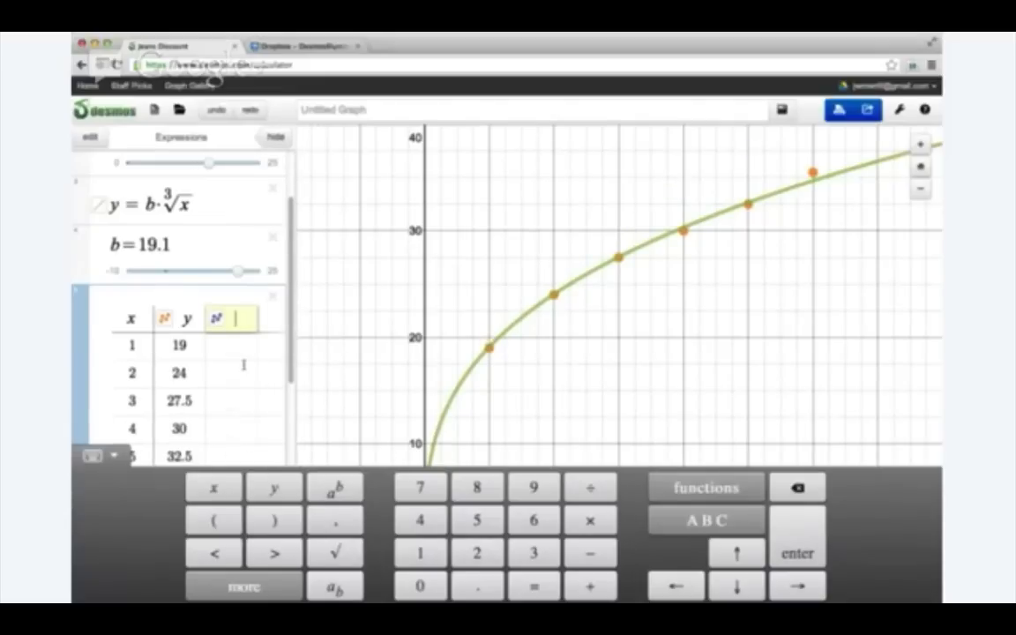
# - Set the third table column's formula to y−f(x) and rewrite the square root equation as f(x) = a·√x
pyautogui.write('y-f(x')
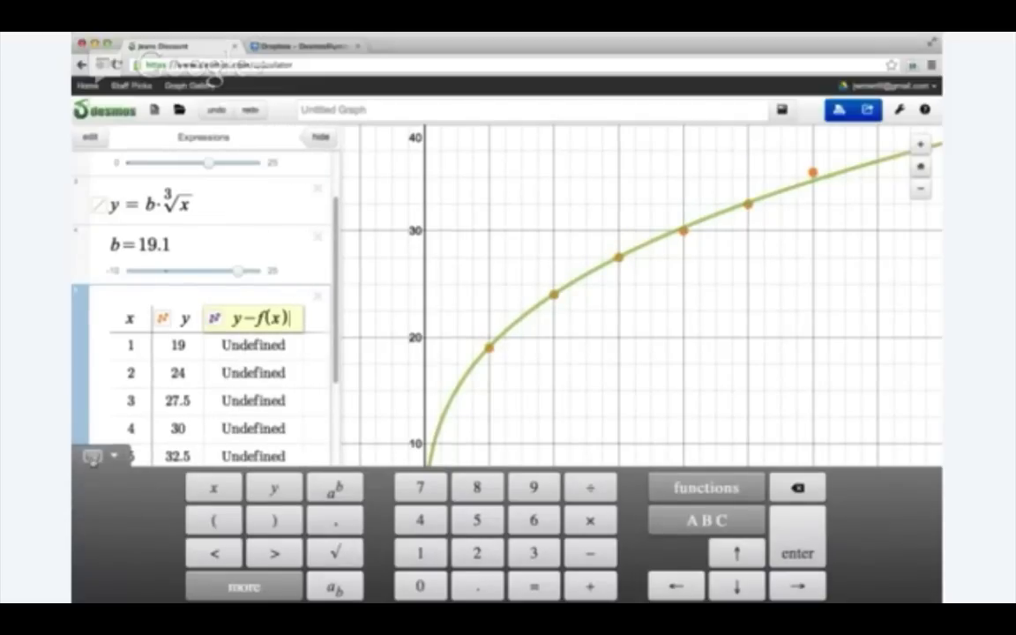
pyautogui.click(94, 457)
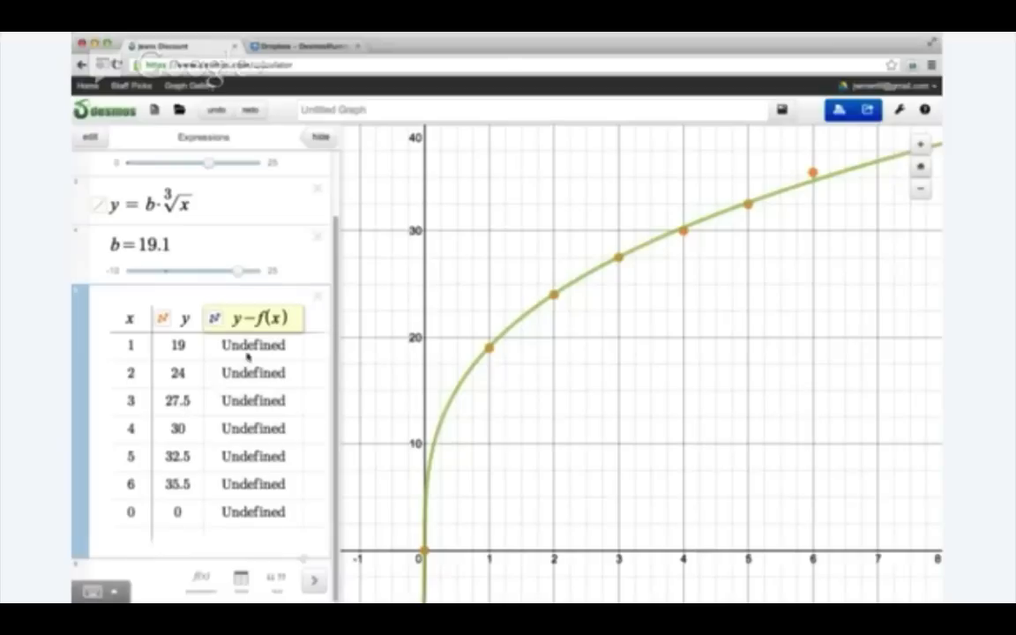
pyautogui.scroll(2, 260, 286)
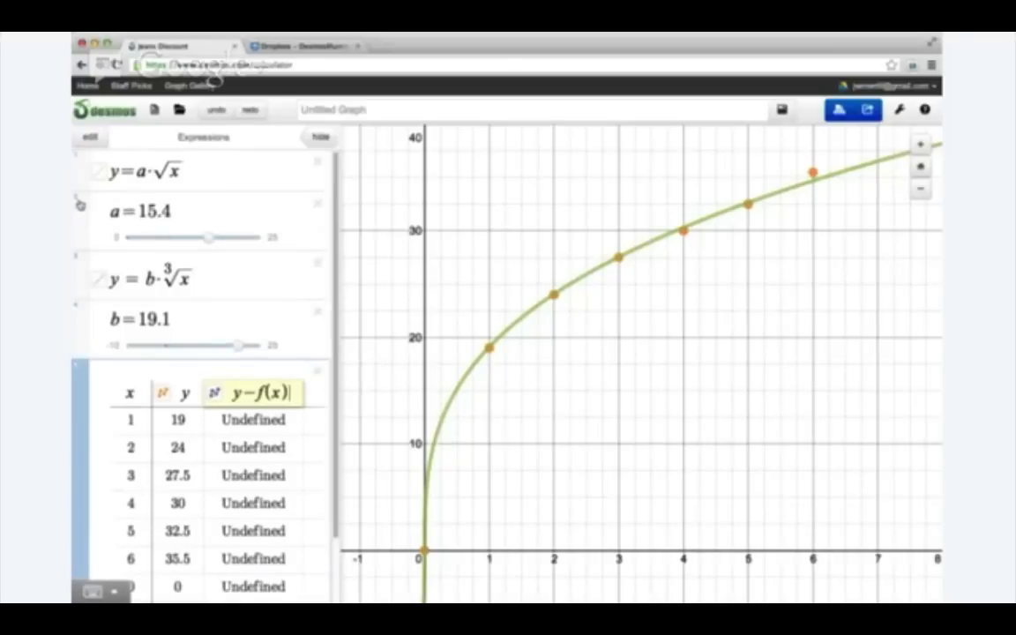
pyautogui.click(115, 171)
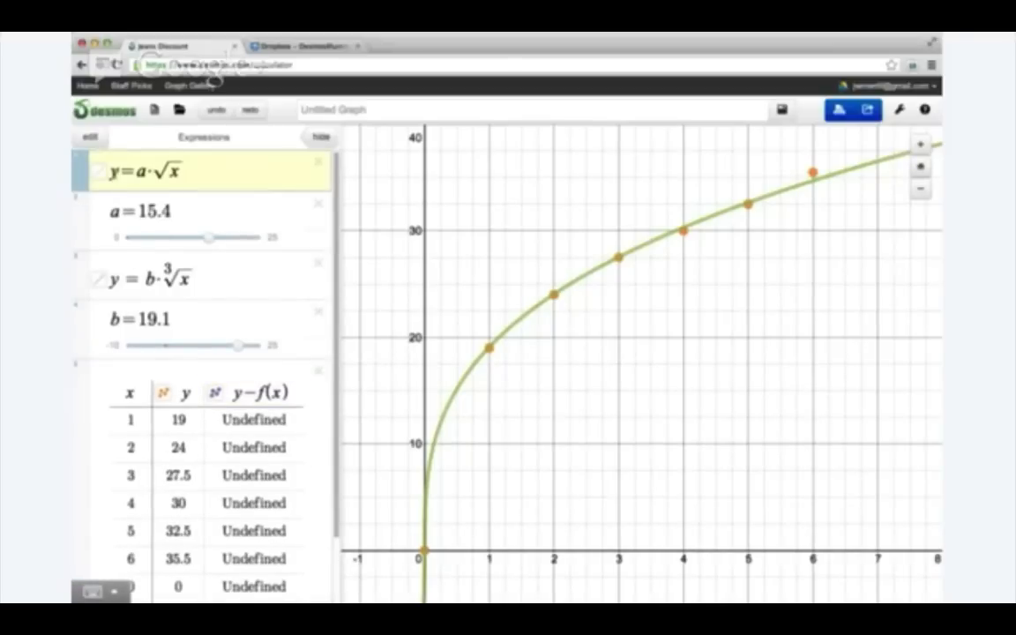
pyautogui.press('BackSpace')
pyautogui.write('f(x')
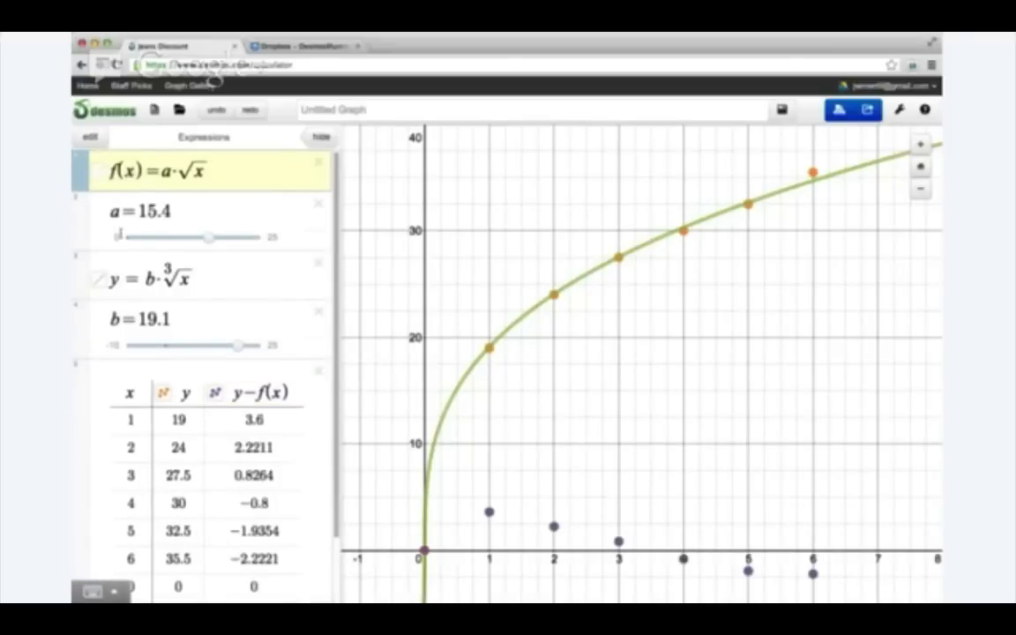
# - Rewrite the cube root equation as g(x) = b·∛x
pyautogui.click(120, 278)
pyautogui.press('BackSpace')
pyautogui.write('g(x)')
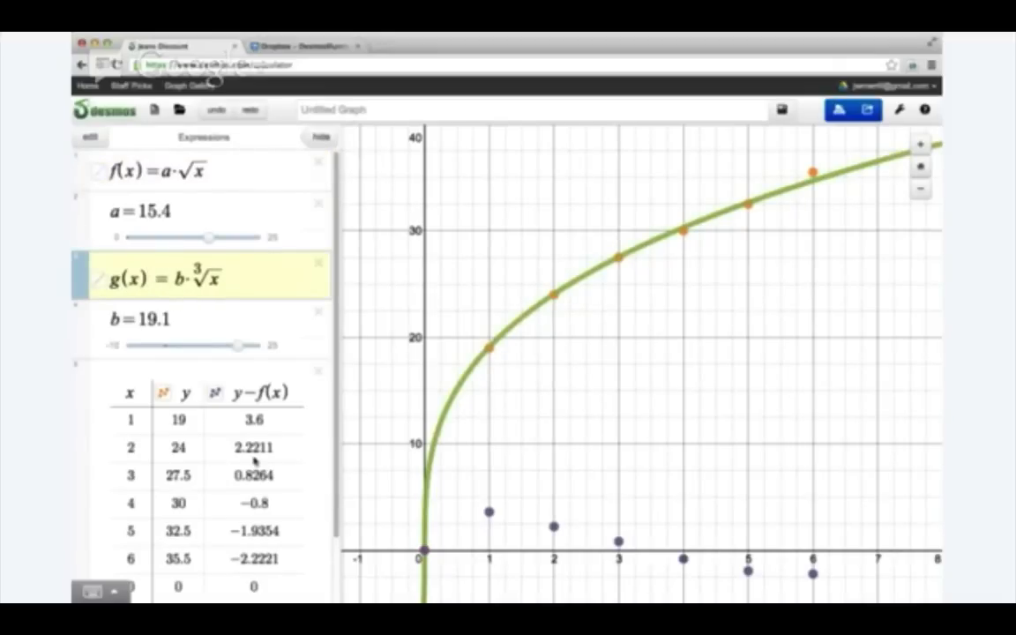
# - Change the third table column's formula to y−g(x) for the cube root residuals
pyautogui.click(239, 395)
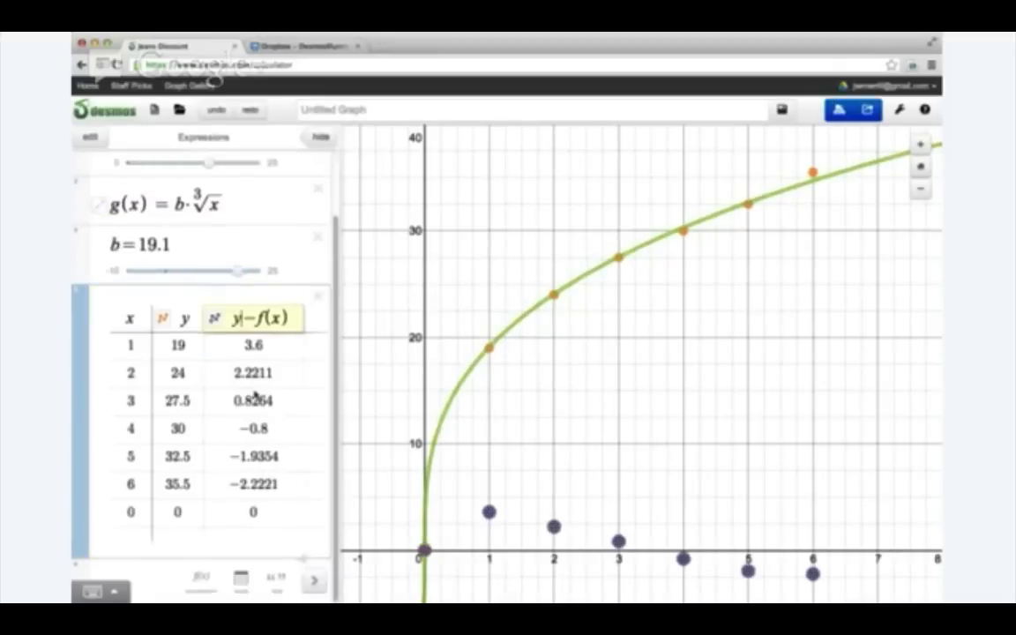
pyautogui.click(263, 323)
pyautogui.press('BackSpace')
pyautogui.write('g')
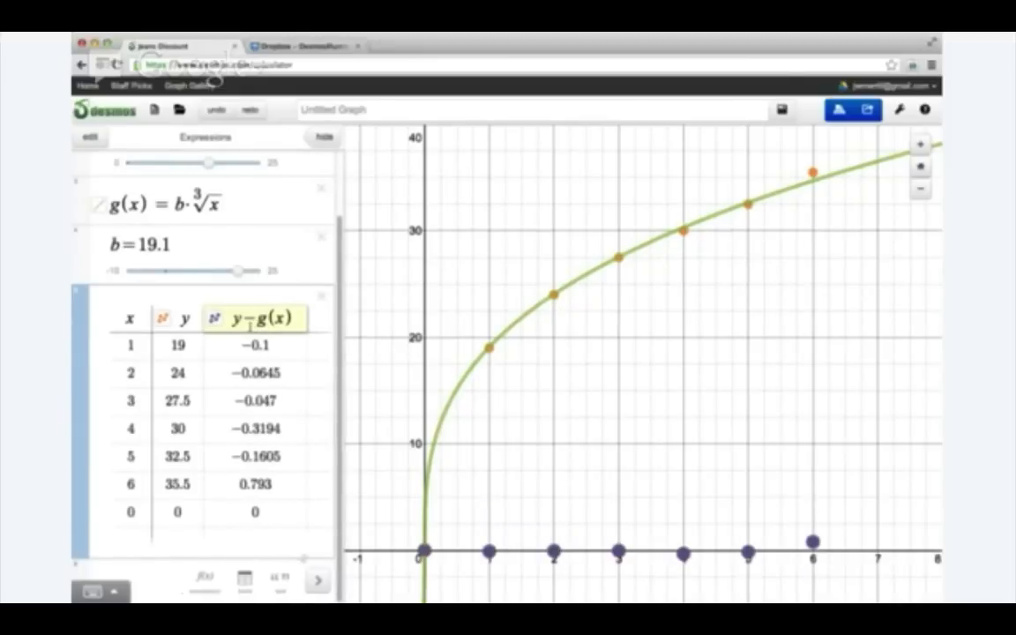
# - Connect the points of the y−g(x) residual column with line segments
pyautogui.click(215, 320)
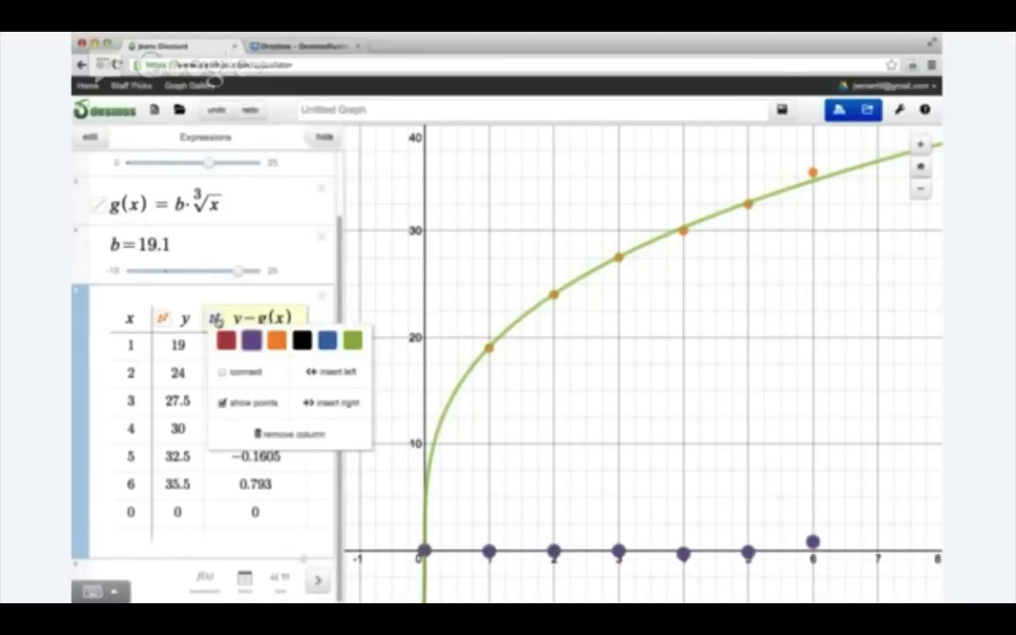
pyautogui.click(226, 374)
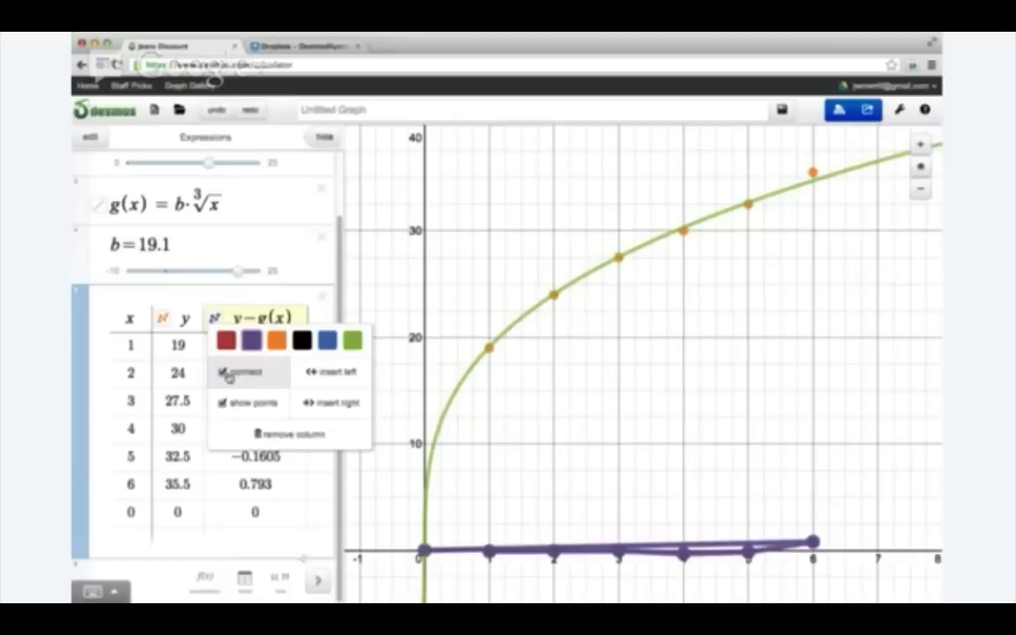
pyautogui.click(547, 388)
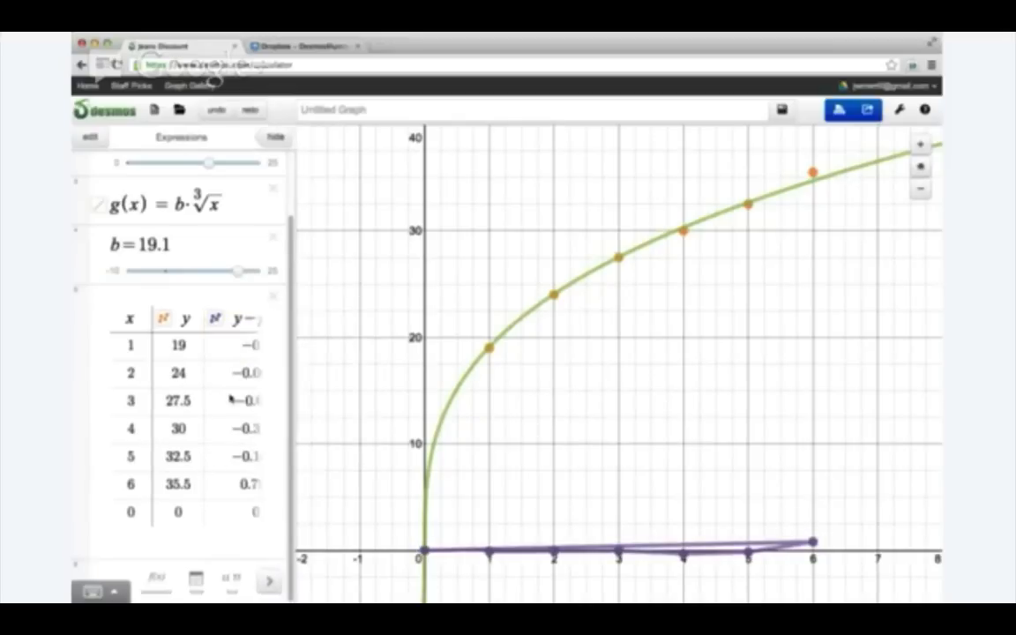
# - Delete the table row containing the point (0, 0)
pyautogui.click(234, 520)
pyautogui.click(168, 511)
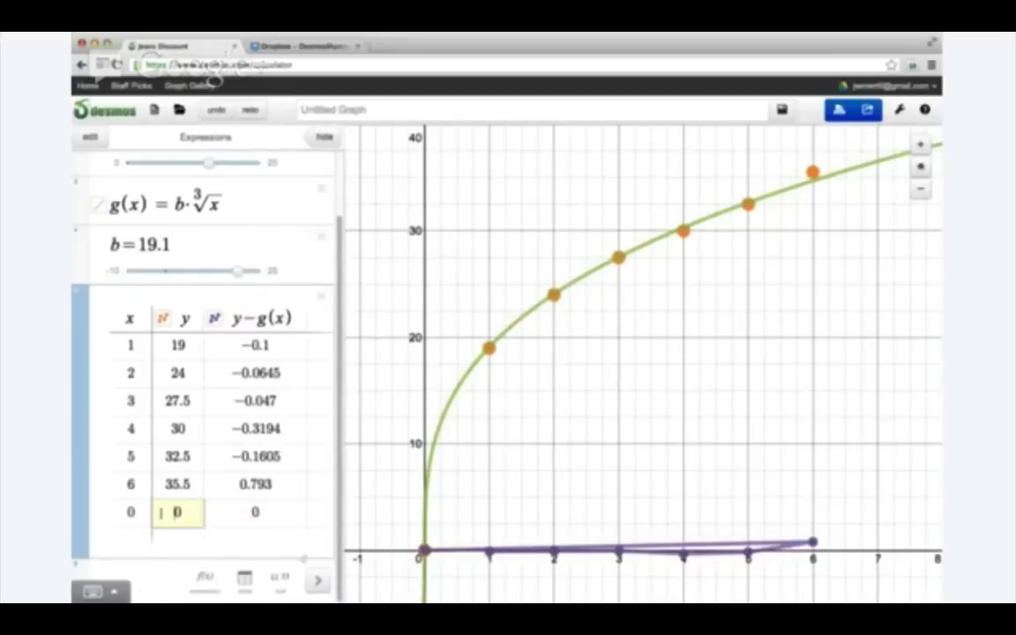
pyautogui.click(141, 512)
pyautogui.press('BackSpace')
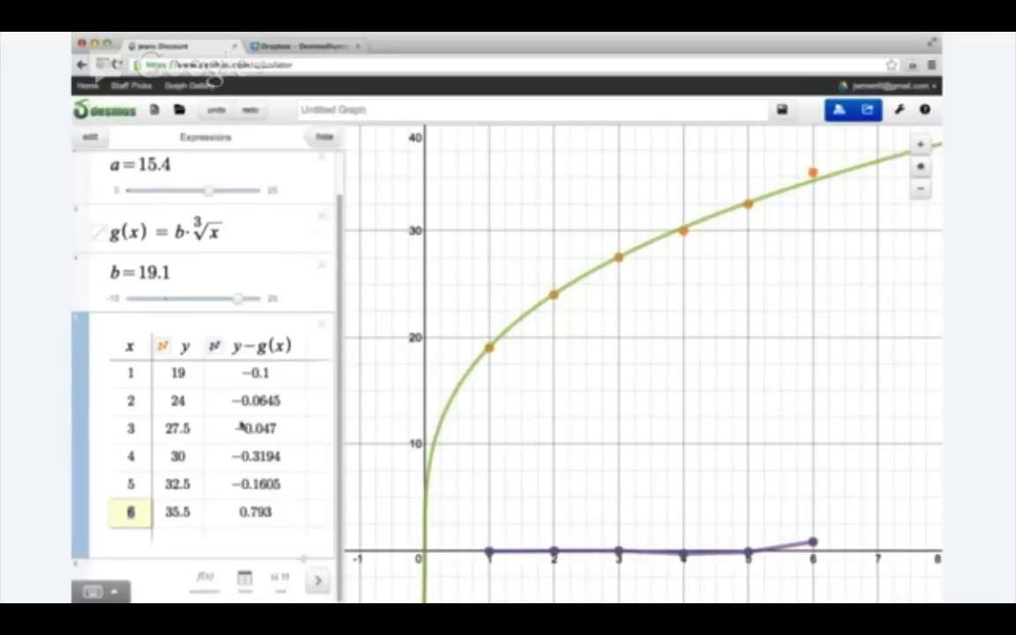
# - Square the third table column's formula to (y−g(x))² and nudge the b slider, leaving b at 19.1
pyautogui.click(235, 345)
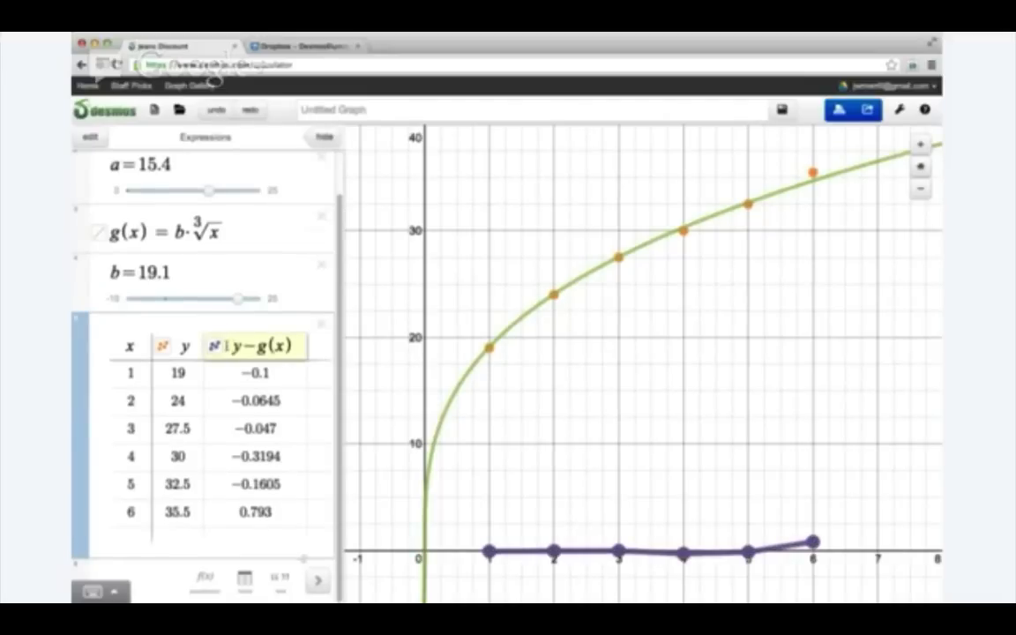
pyautogui.write('(')
pyautogui.press('End')
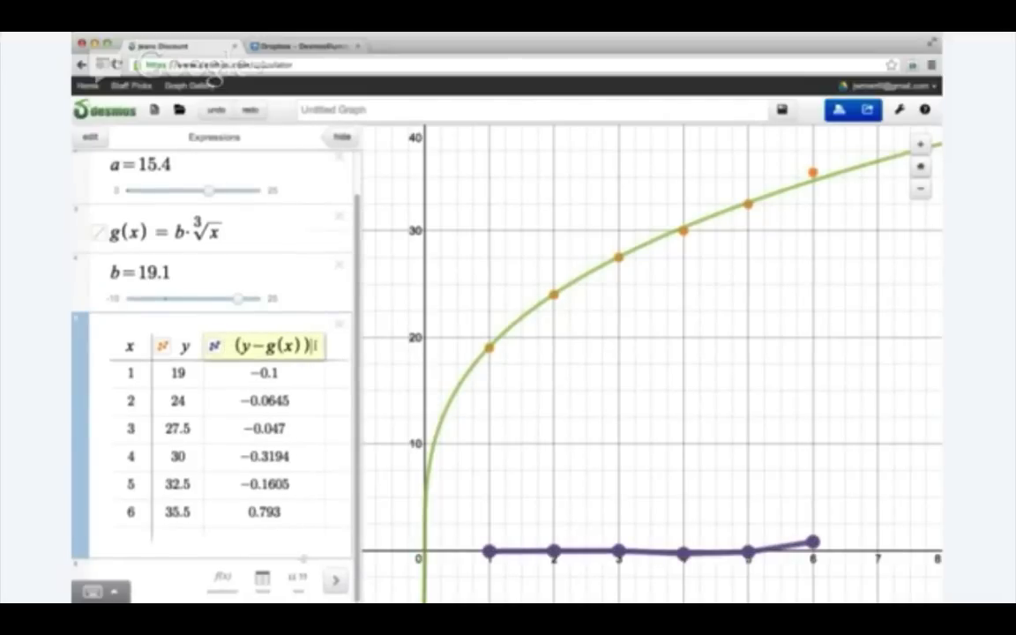
pyautogui.write('^2')
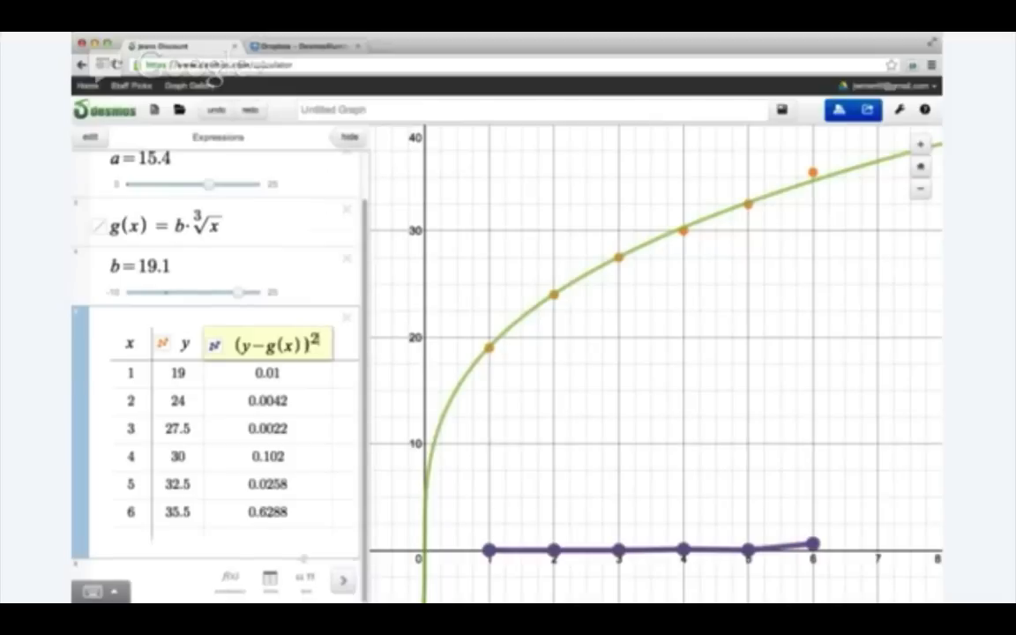
pyautogui.click(529, 547)
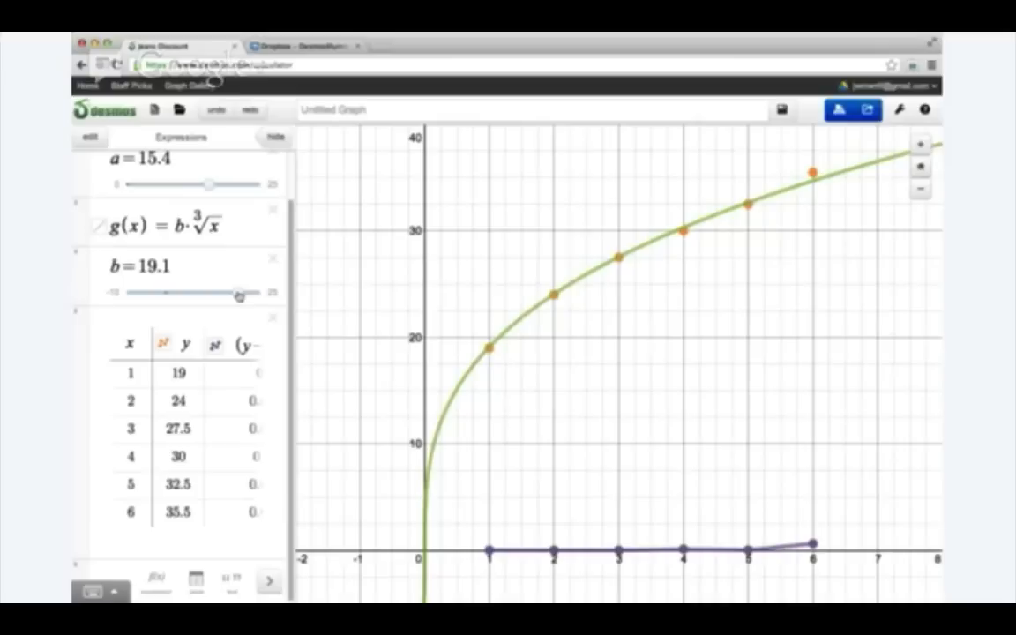
pyautogui.moveTo(238, 294)
pyautogui.mouseDown()
pyautogui.moveTo(229, 294)
pyautogui.moveTo(250, 294)
pyautogui.moveTo(239, 293)
pyautogui.mouseUp()
# - Add a fourth table column with the formula (y−f(x))² for the squared square root residuals
pyautogui.click(250, 345)
pyautogui.click(344, 344)
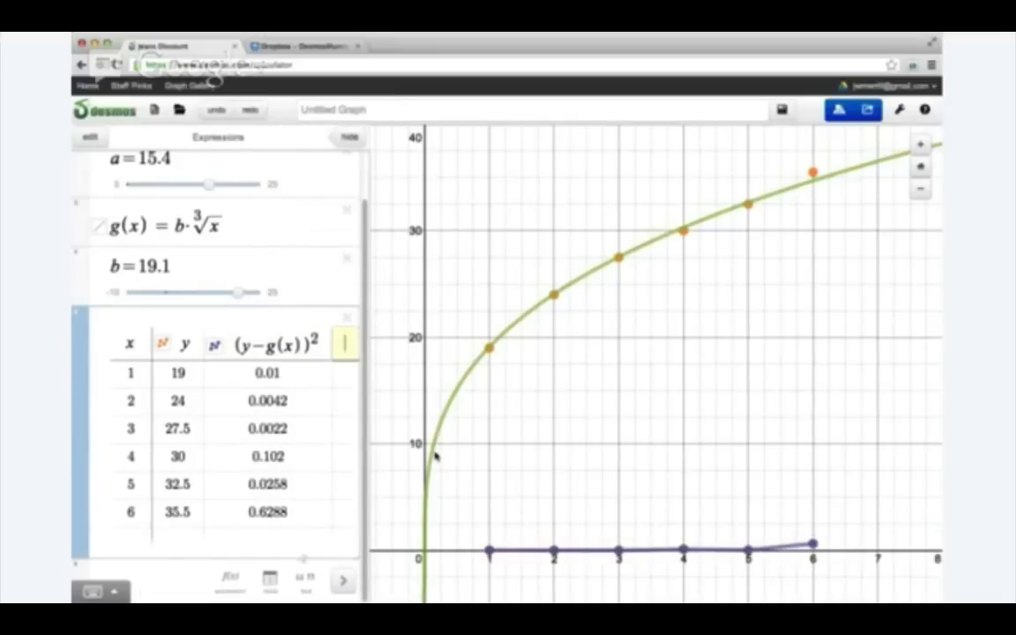
pyautogui.write('(')
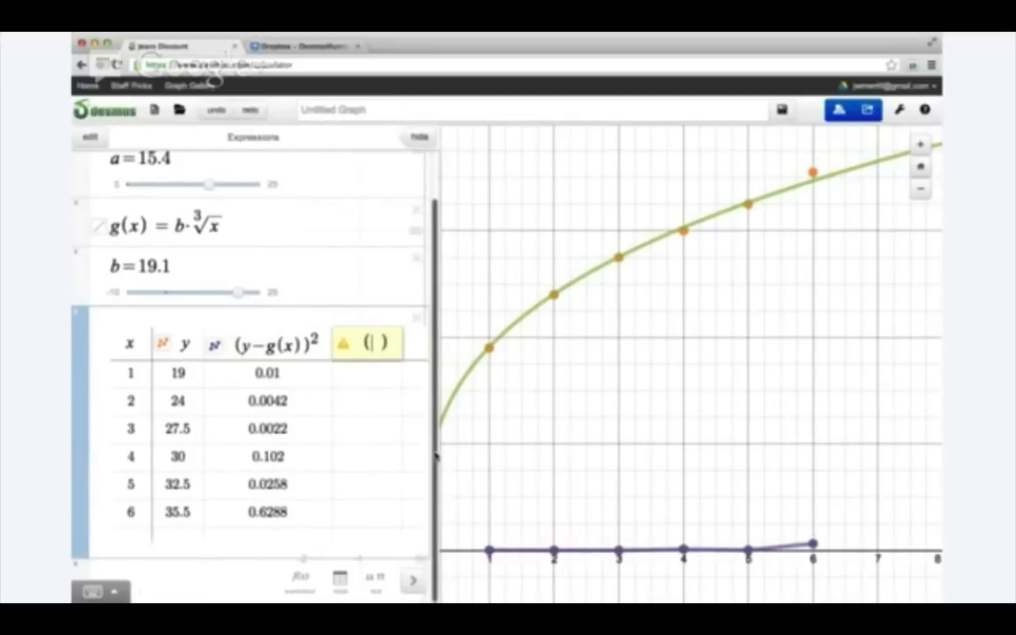
pyautogui.write('y-f(x')
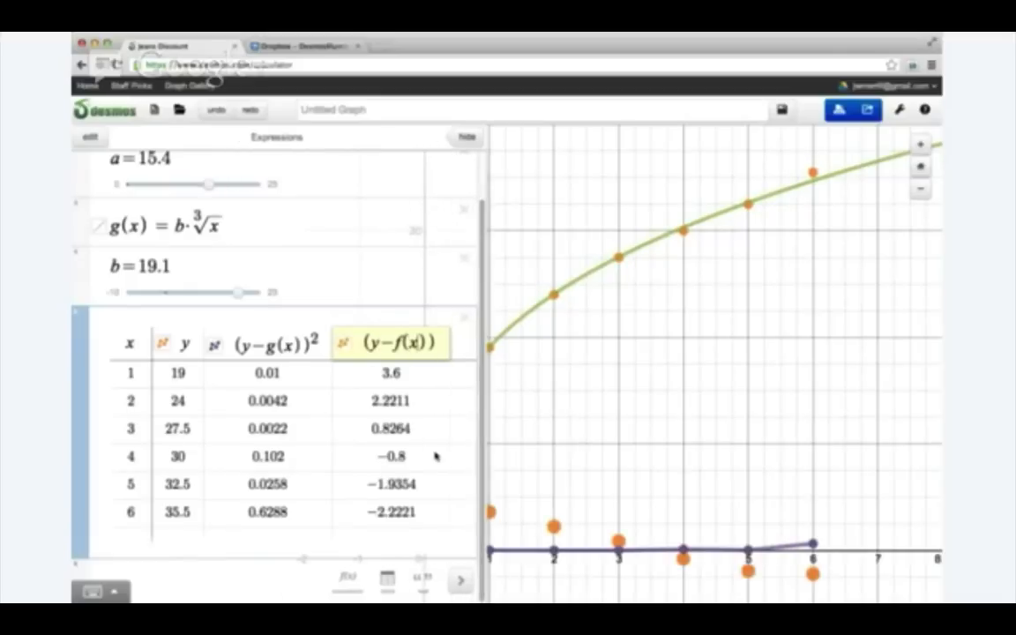
pyautogui.write('))^2')
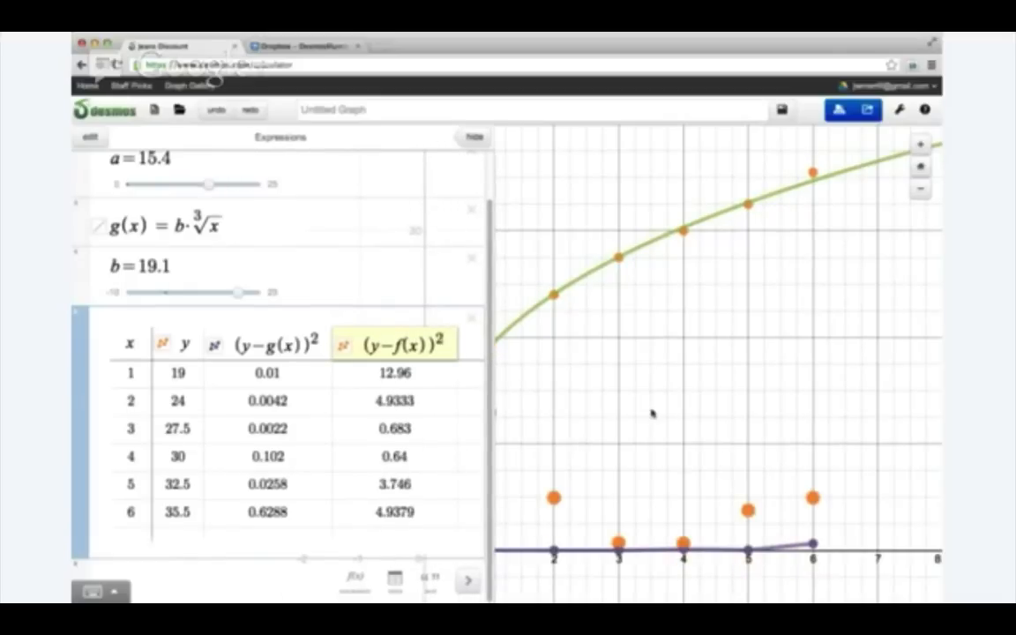
pyautogui.click(648, 411)
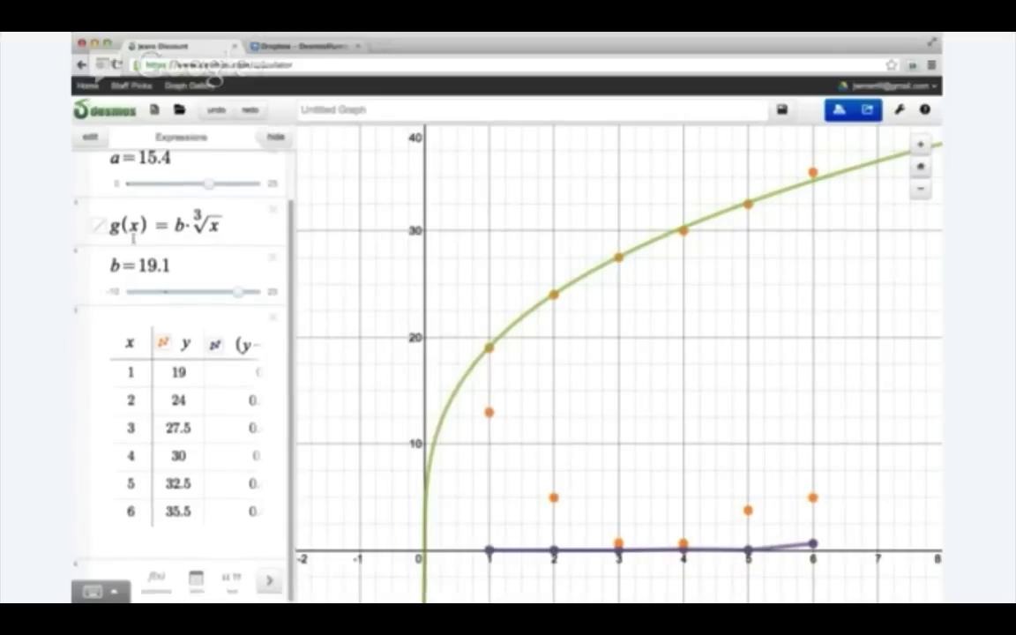
# - Hide the cube root curve g(x) and show the square root curve f(x)
pyautogui.scroll(2, 134, 236)
pyautogui.click(97, 277)
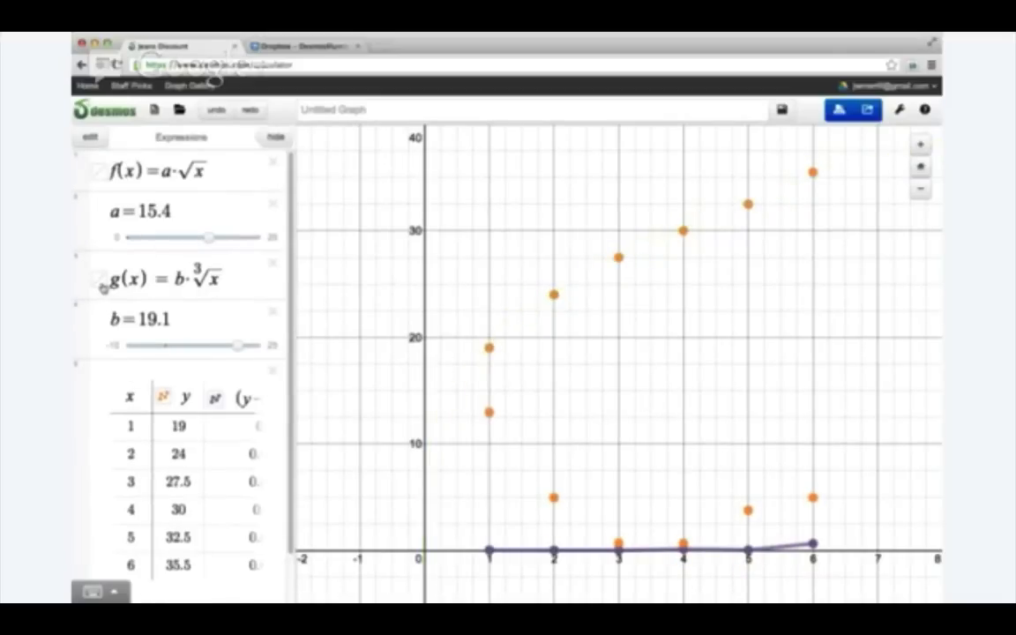
pyautogui.click(97, 170)
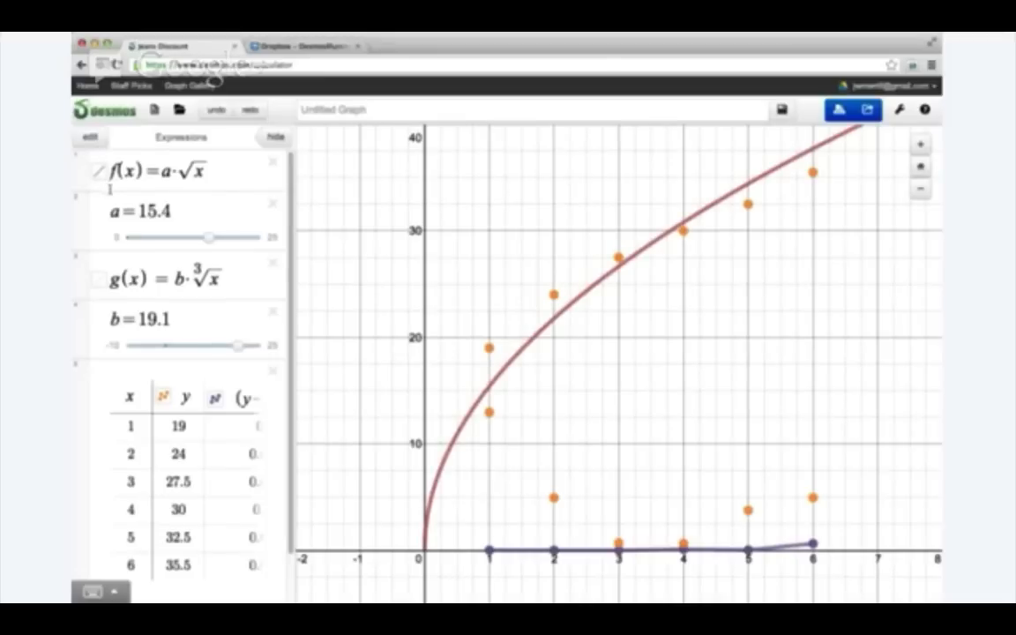
# - Connect the points of the (y−f(x))² column with line segments and colour them green
pyautogui.click(240, 399)
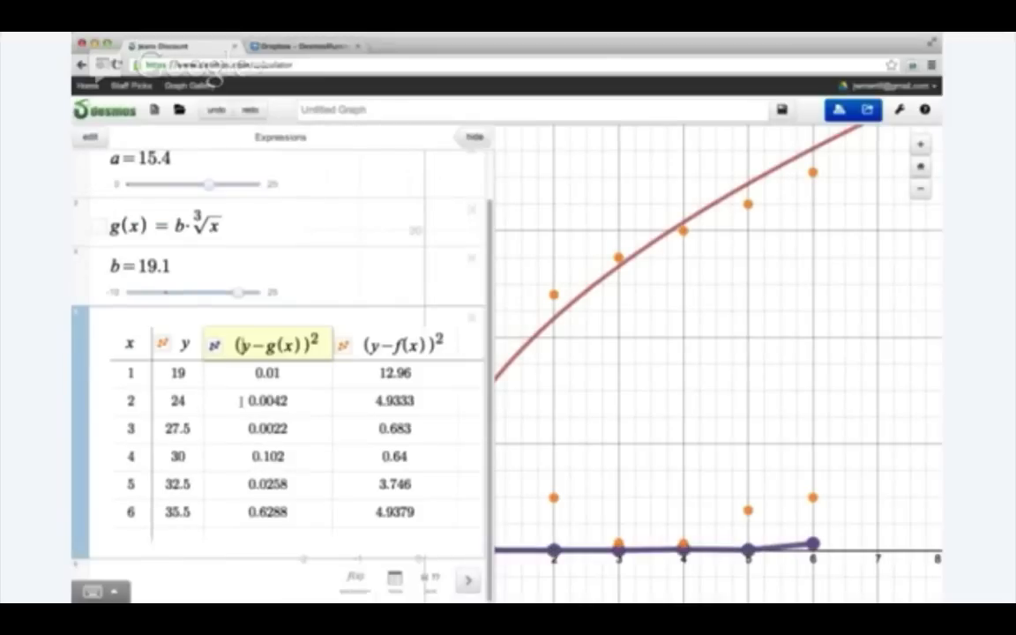
pyautogui.click(343, 345)
pyautogui.click(351, 399)
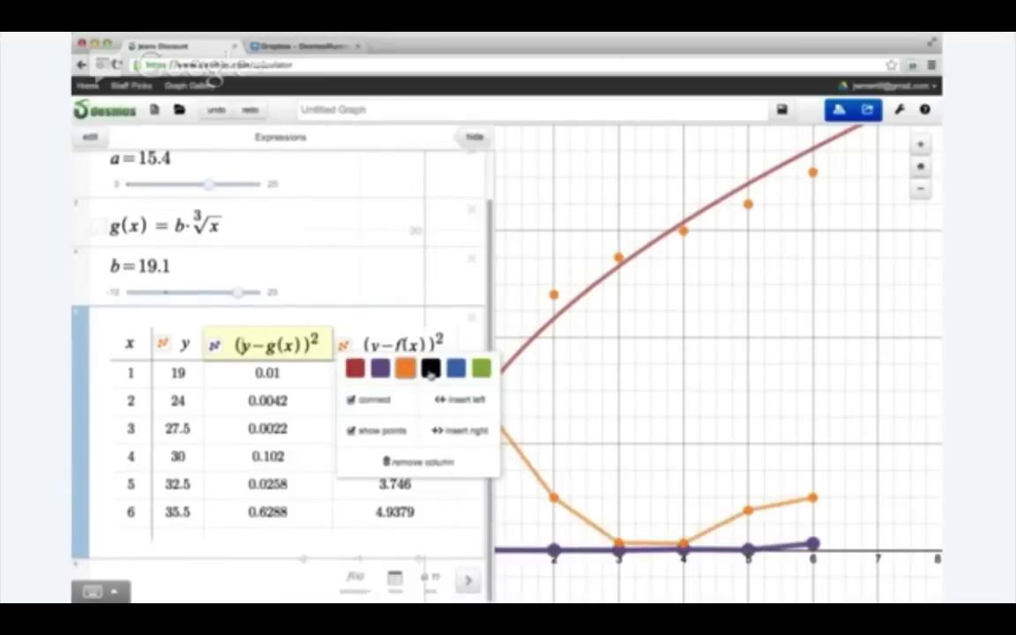
pyautogui.click(481, 367)
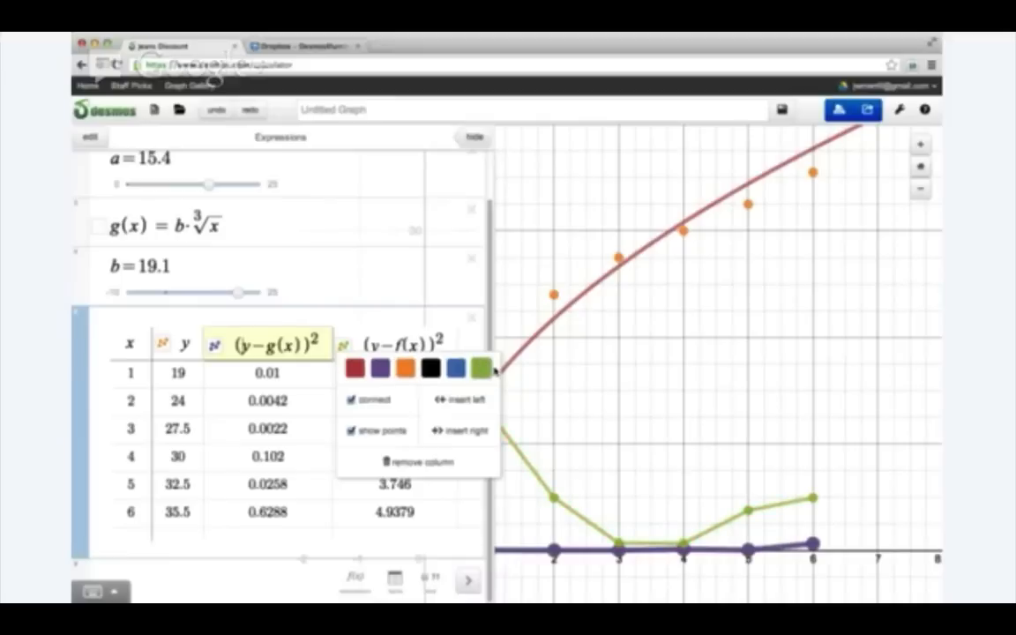
pyautogui.click(618, 385)
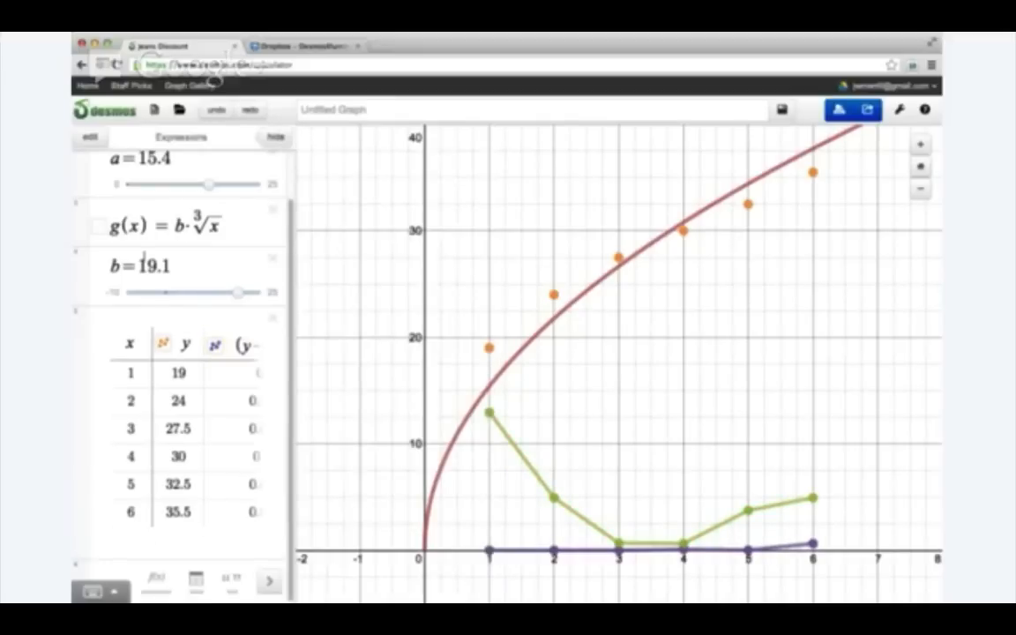
# - Set the a slider to 15.8 and compare the squared residuals of both models in the table
pyautogui.scroll(2, 189, 238)
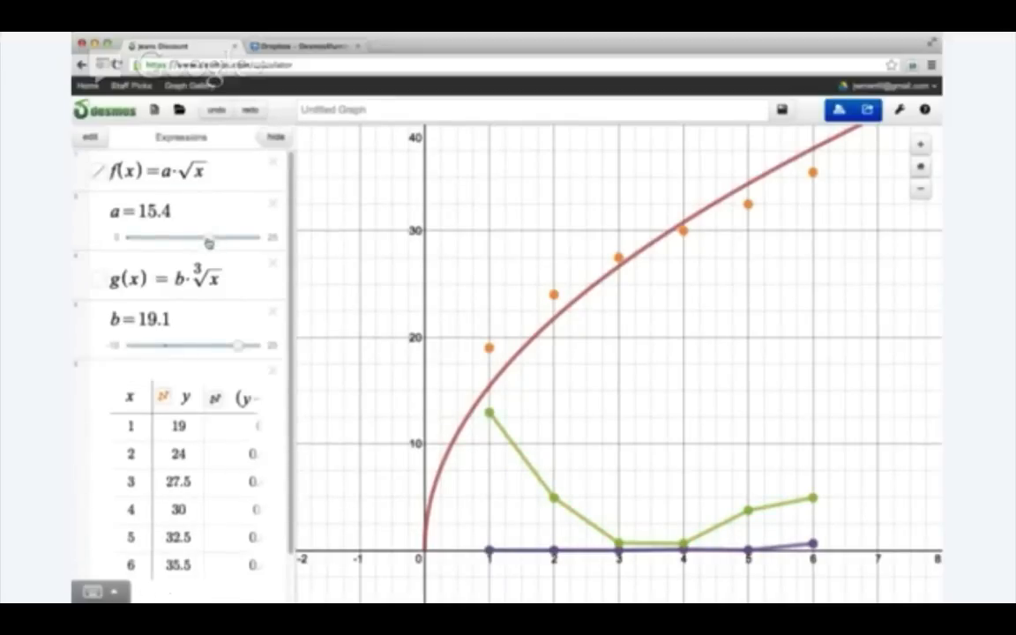
pyautogui.moveTo(209, 238)
pyautogui.mouseDown()
pyautogui.moveTo(200, 239)
pyautogui.moveTo(212, 239)
pyautogui.mouseUp()
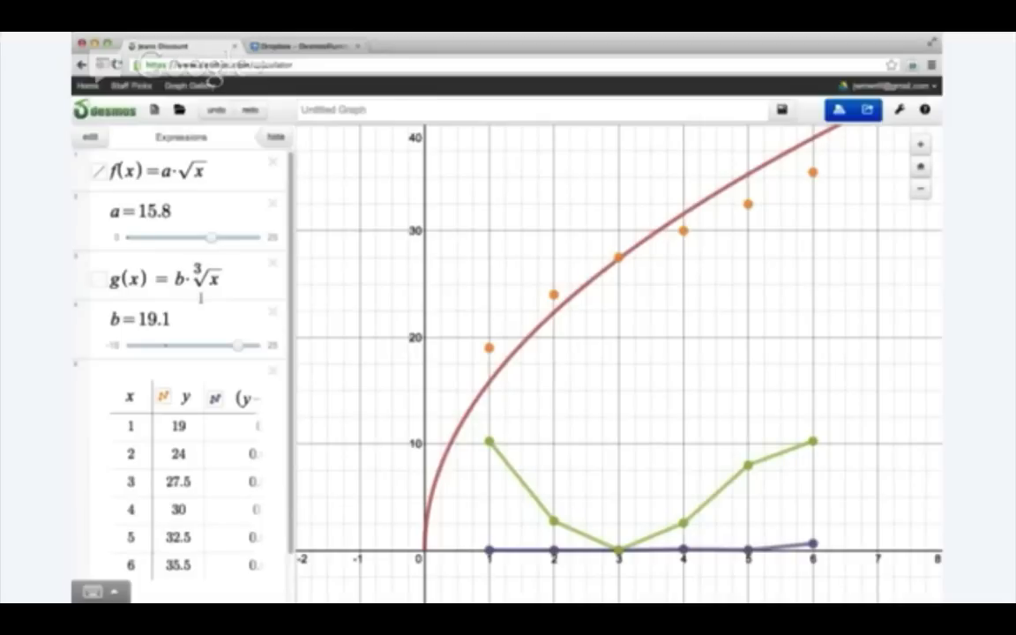
pyautogui.click(239, 398)
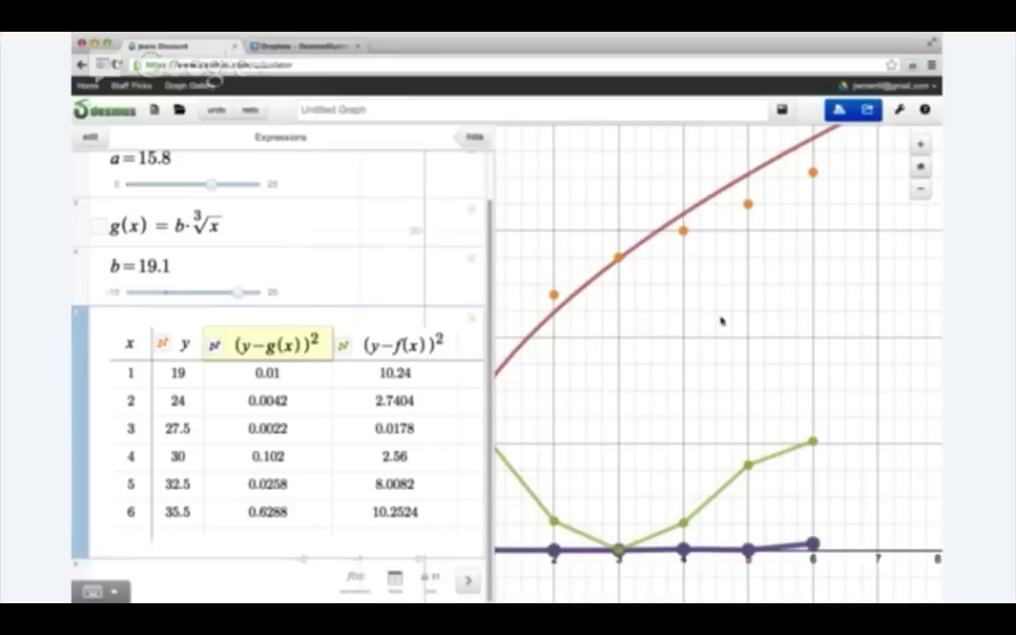
pyautogui.click(650, 291)
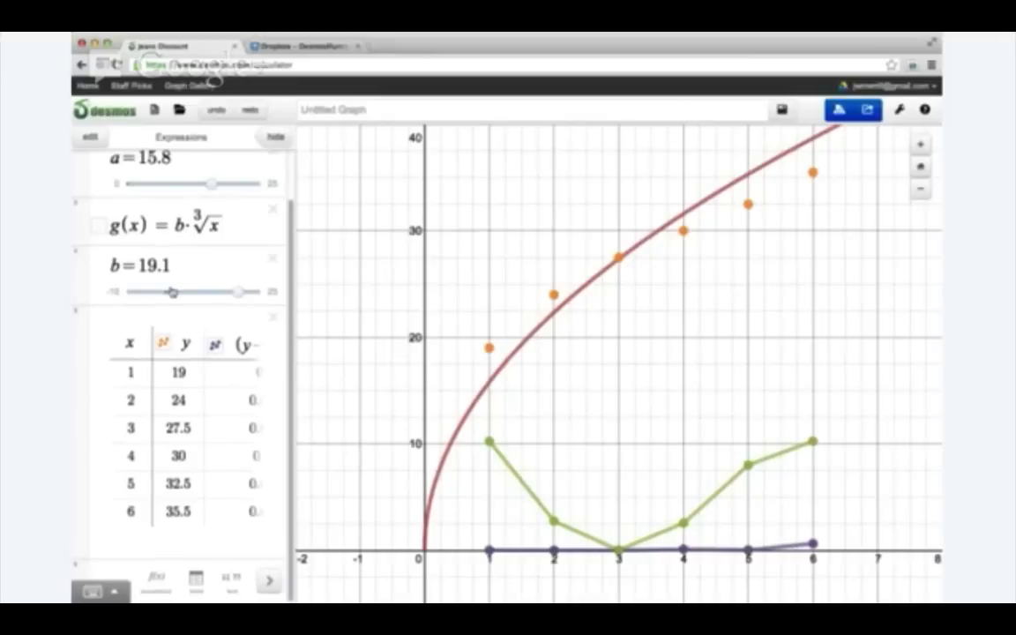
pyautogui.scroll(2, 173, 293)
# - Open a blank Desmos calculator from desmos.com in a new browser tab and start an empty expression
pyautogui.hotkey('ctrl', 't')
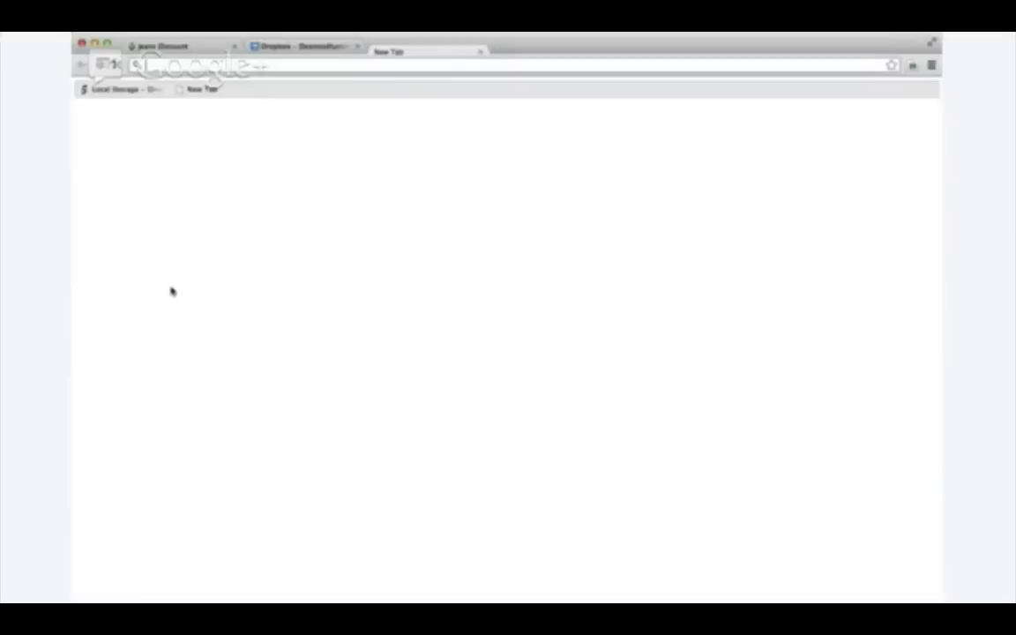
pyautogui.write('desmos.com')
pyautogui.press('Return')
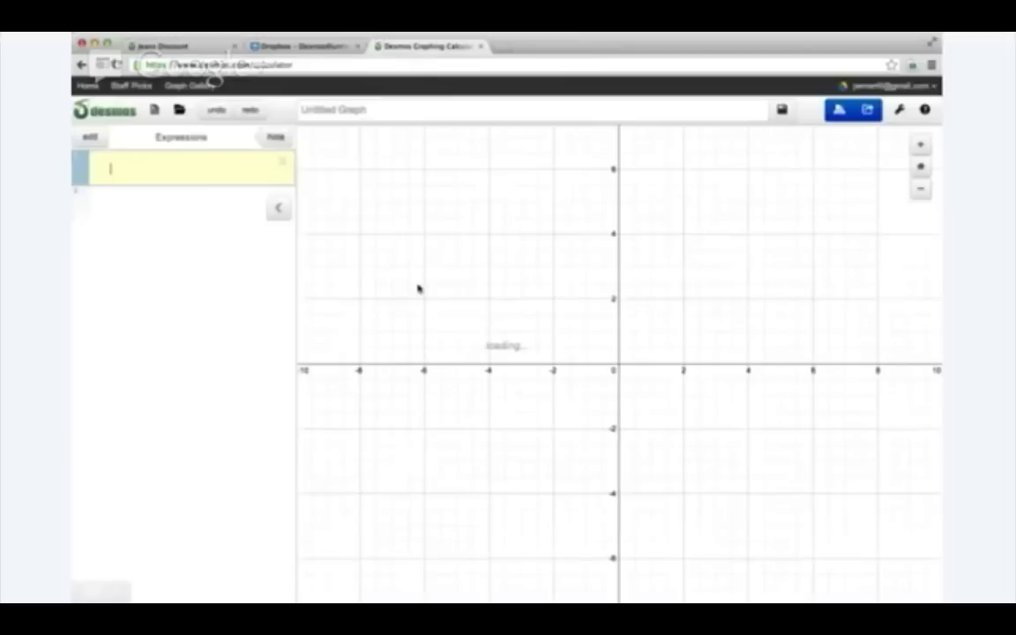
pyautogui.click(899, 109)
pyautogui.click(179, 171)
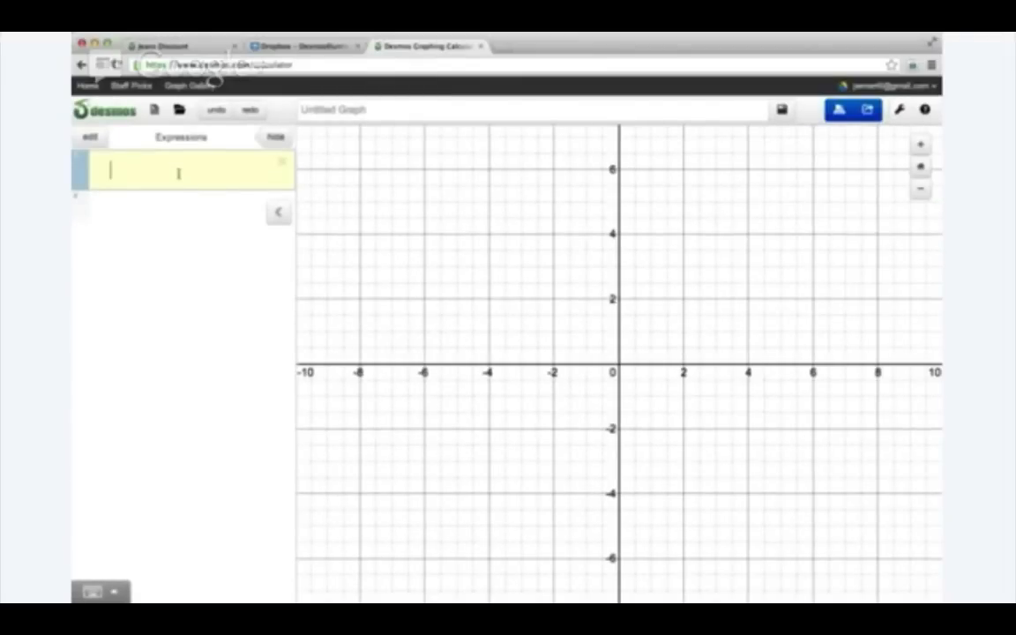
# - Graph y = sin(x) and convert the expression into a table of values
pyautogui.write('y=sin(x)')
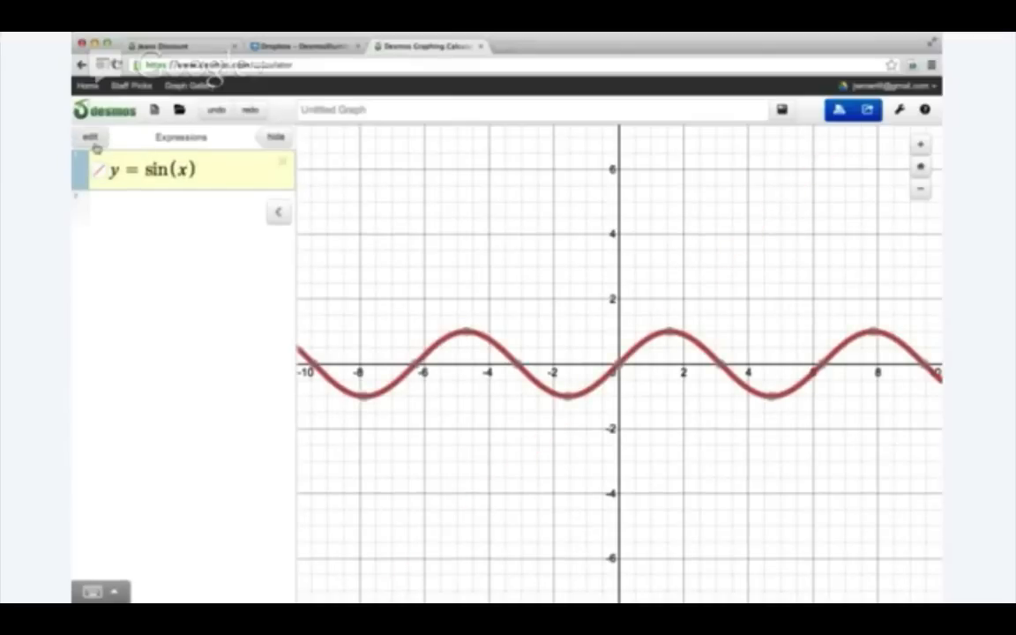
pyautogui.click(90, 139)
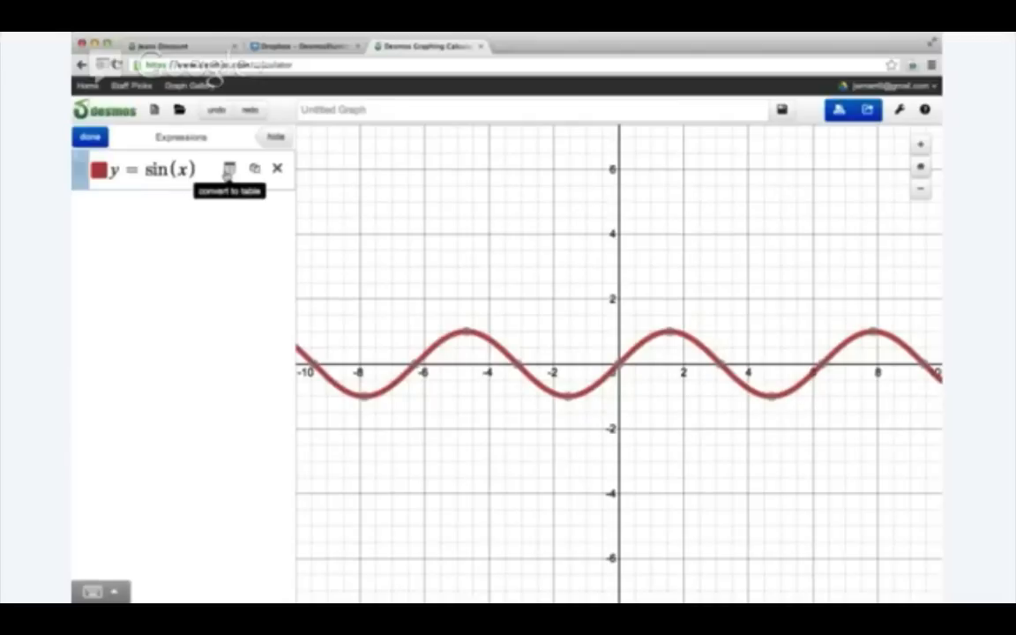
pyautogui.click(228, 171)
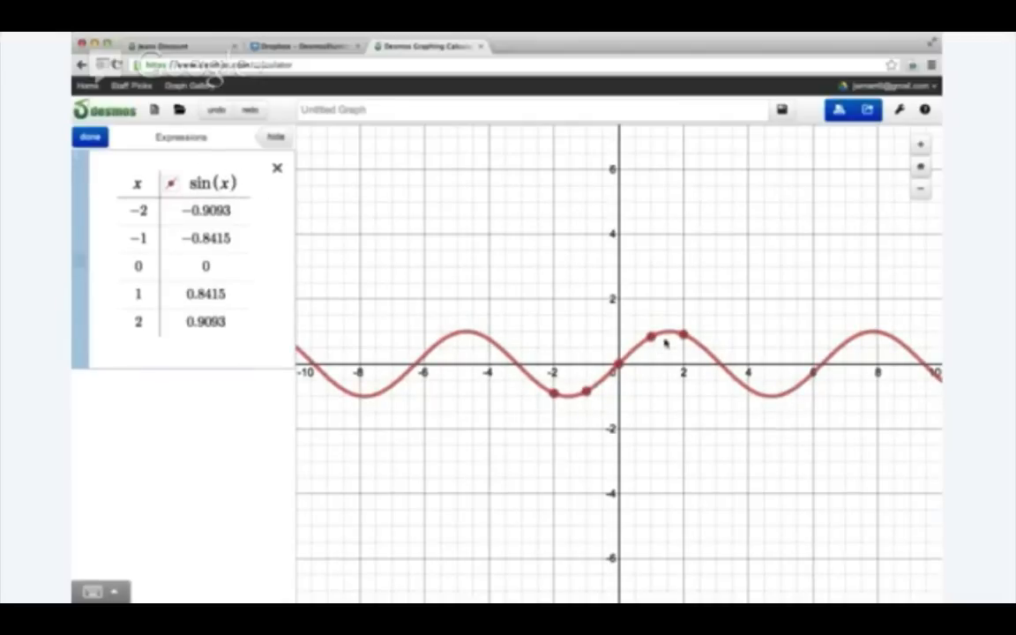
# - Toggle the sin(x) column's curve and its points off and back on, and leave the expression list's edit mode
pyautogui.click(170, 185)
pyautogui.click(200, 238)
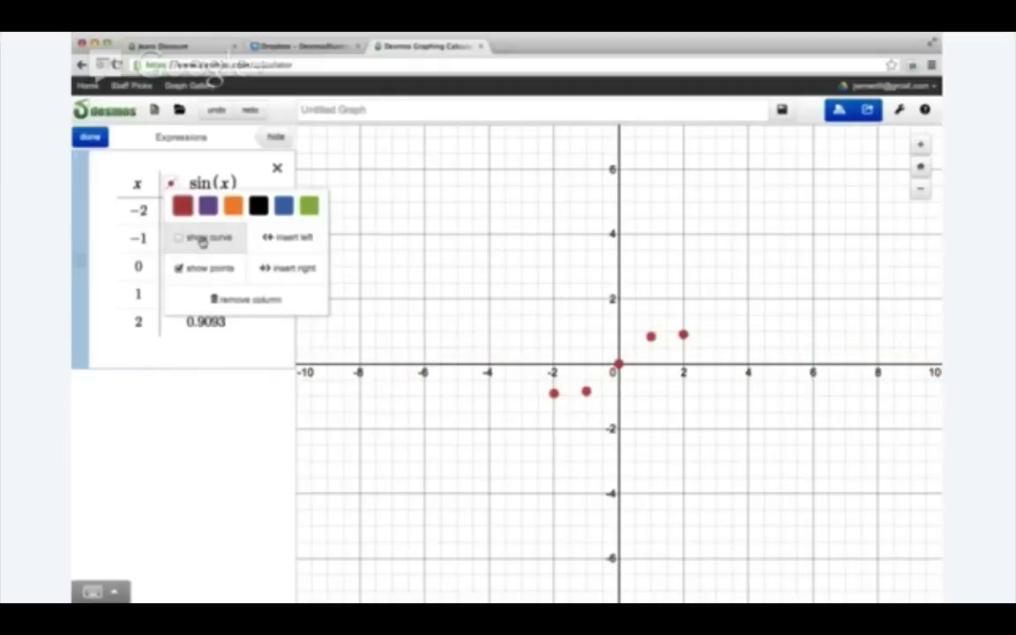
pyautogui.click(200, 238)
pyautogui.click(205, 269)
pyautogui.click(206, 268)
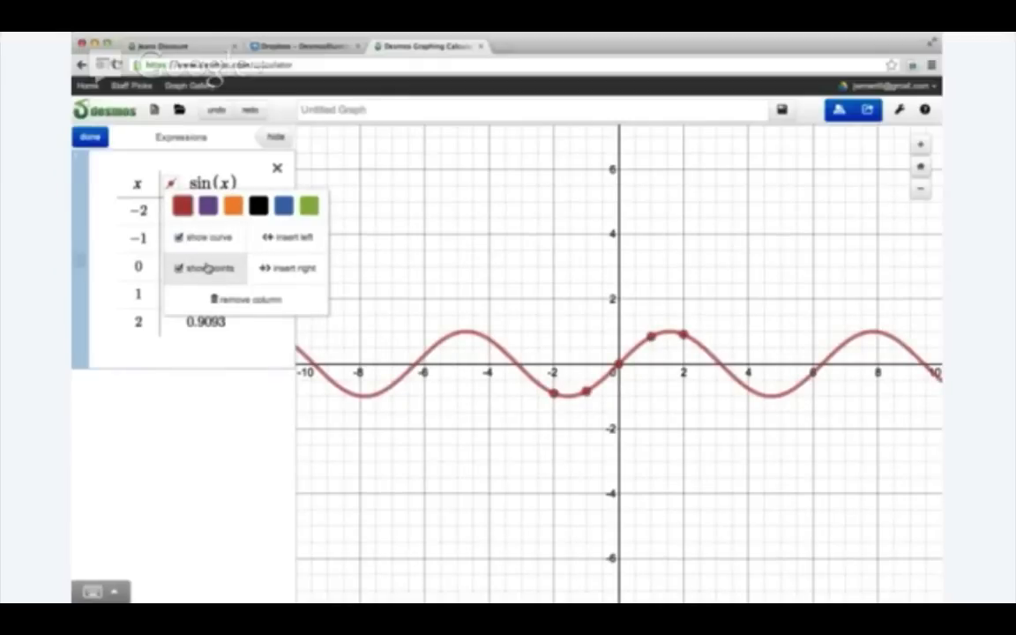
pyautogui.click(339, 180)
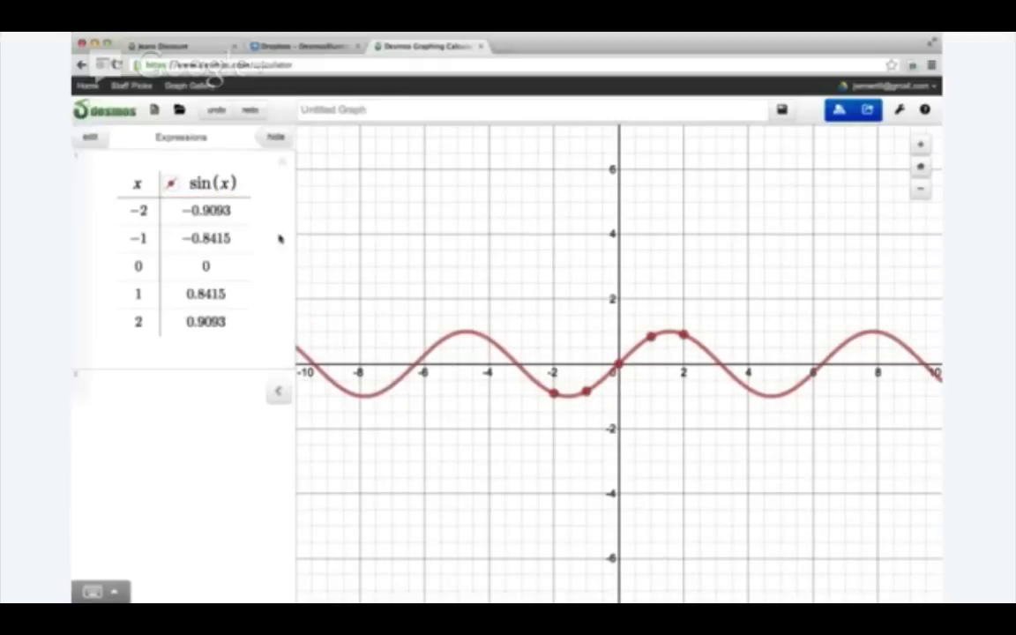
# - Undo the recent changes back through the table conversion, restoring the expression y = sin(x)
pyautogui.click(216, 109)
pyautogui.click(213, 112)
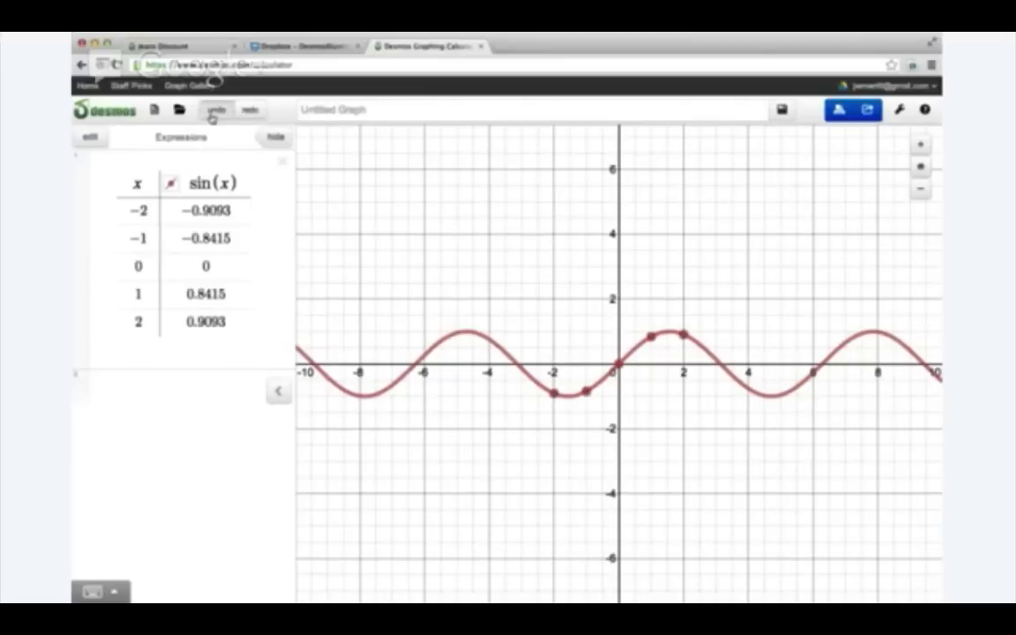
pyautogui.click(213, 112)
pyautogui.click(214, 112)
pyautogui.click(214, 112)
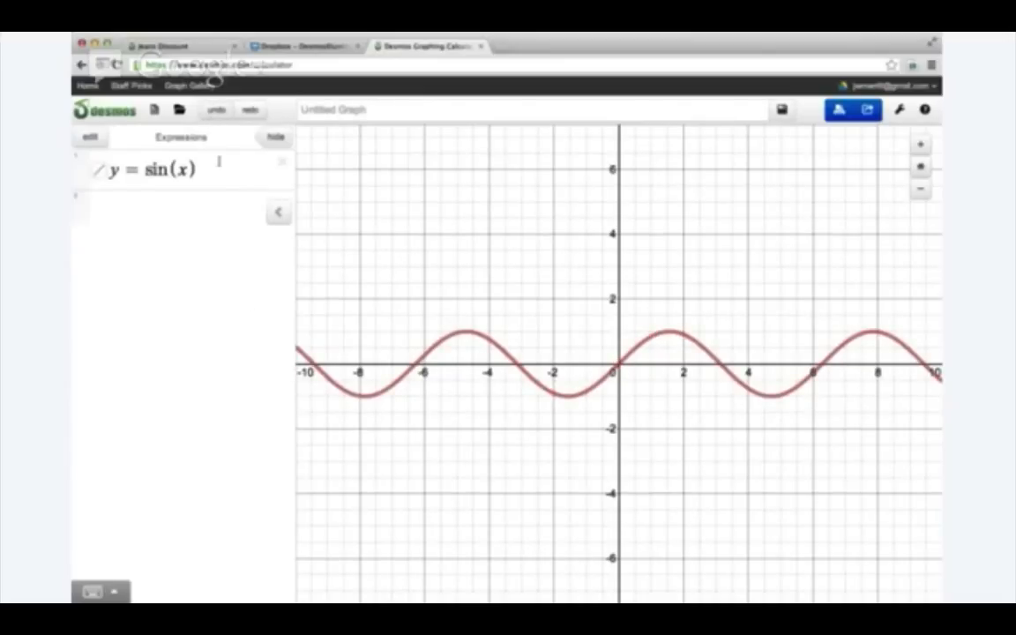
# - Switch back to the balloon data graph and examine both models' squared residual plots near the x-axis and alongside the data
pyautogui.click(181, 46)
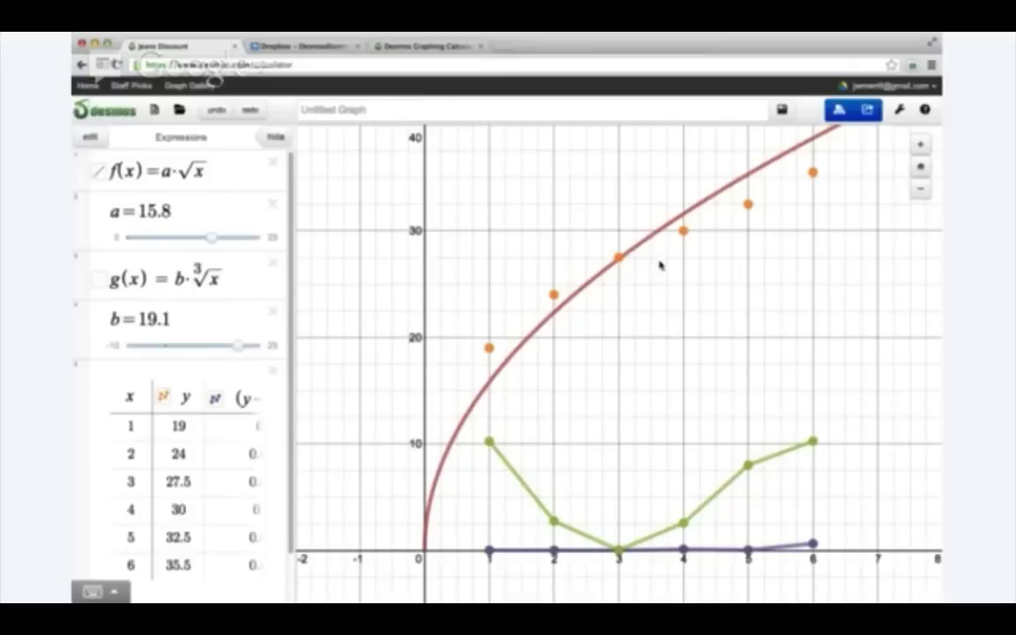
pyautogui.moveTo(780, 538); pyautogui.dragTo(755, 295)
pyautogui.scroll(5, 810, 300)
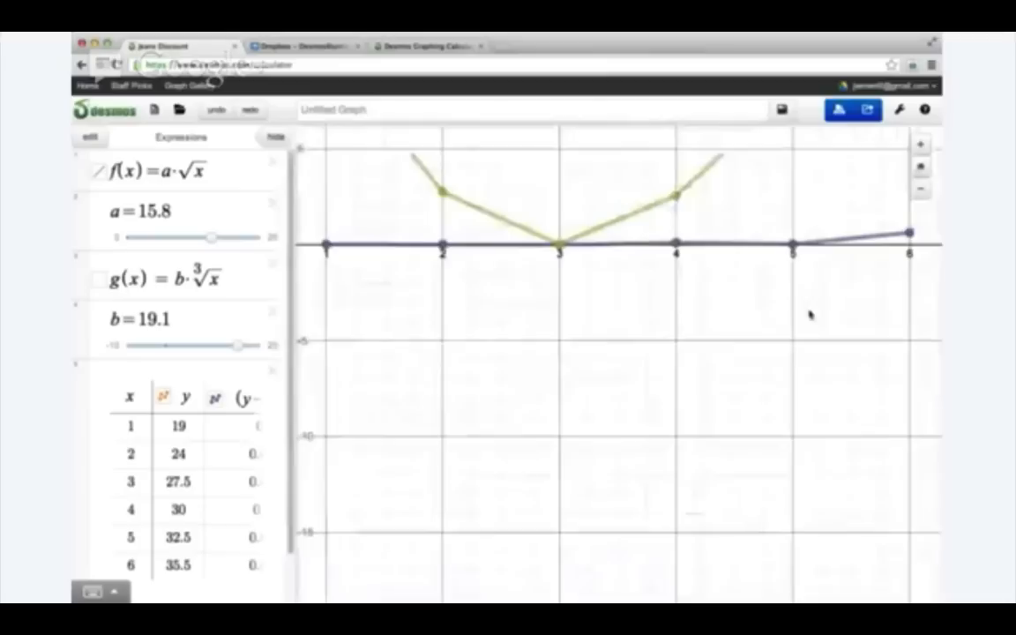
pyautogui.moveTo(809, 315); pyautogui.dragTo(793, 332)
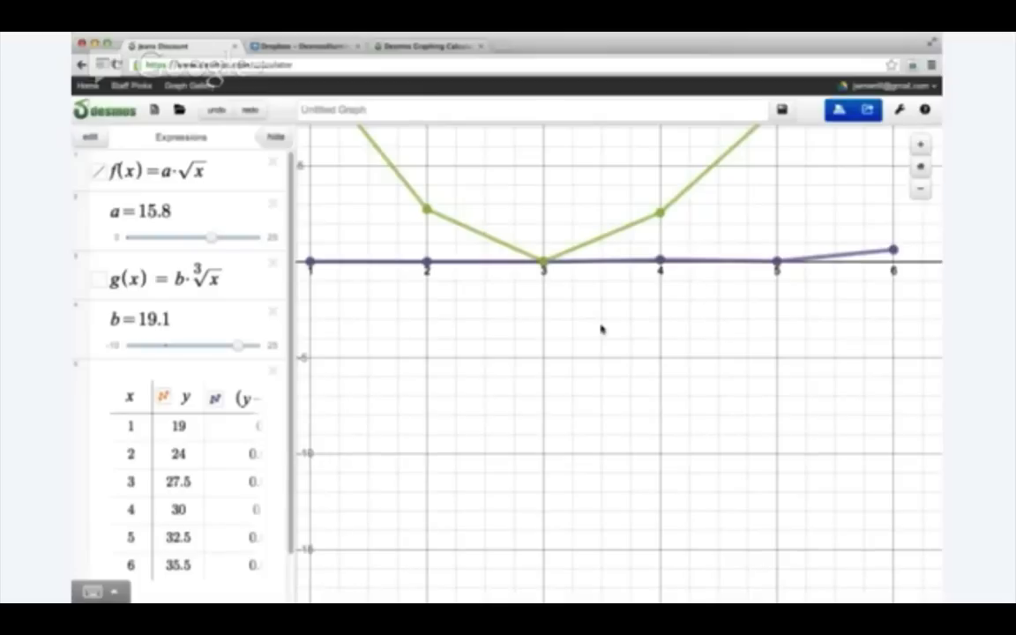
pyautogui.scroll(-6, 436, 377)
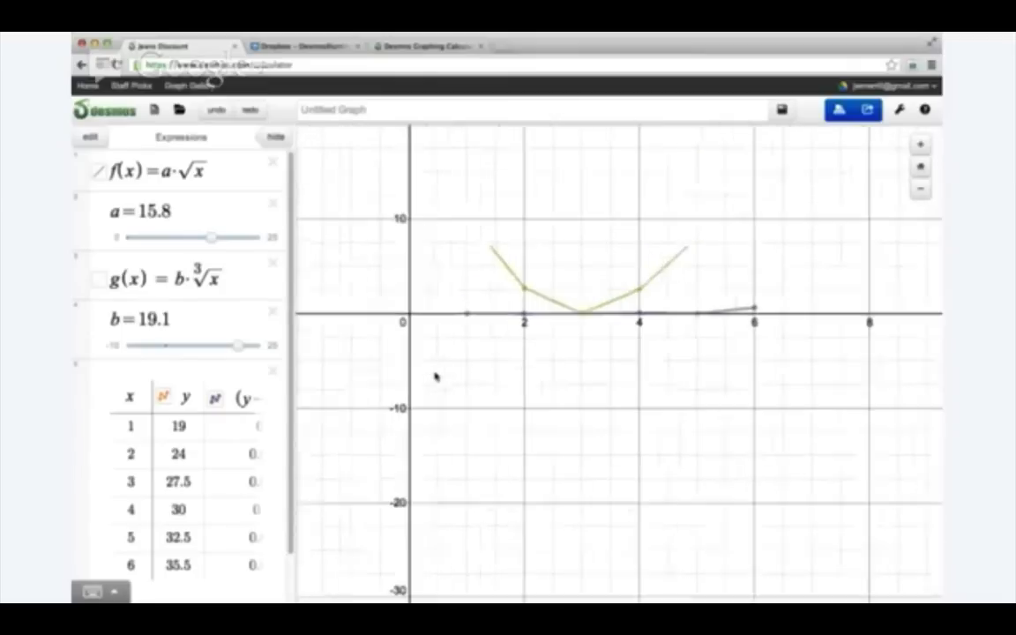
pyautogui.scroll(-5, 435, 376)
pyautogui.moveTo(774, 300); pyautogui.dragTo(704, 385)
pyautogui.scroll(8, 704, 385)
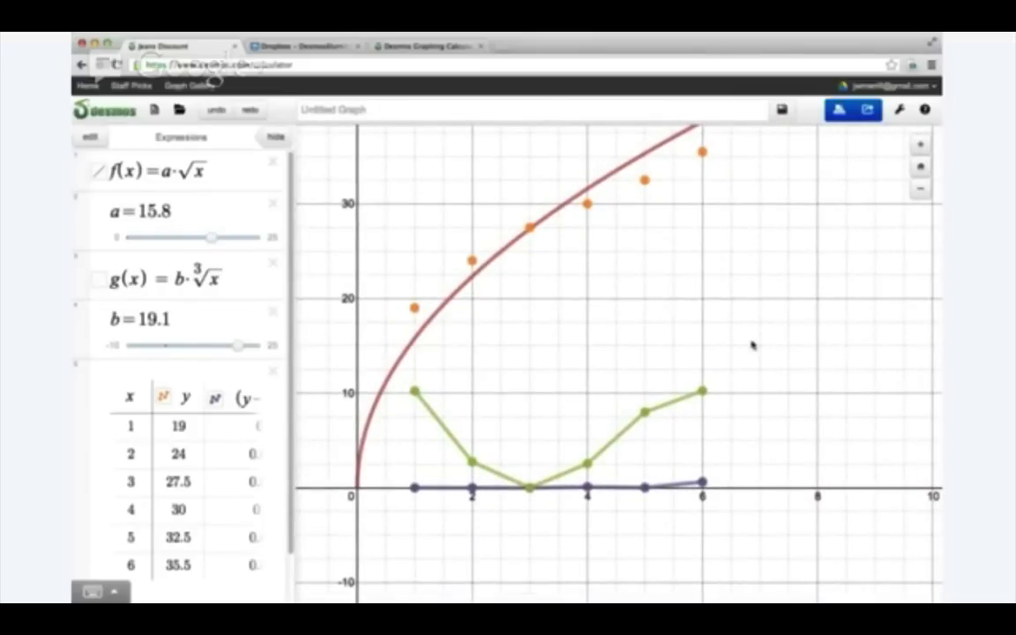
# - Replace the sin(x) calculator page with the Desmos classroom concepts page and open the Modeling example "Table of data with residuals"
pyautogui.click(415, 47)
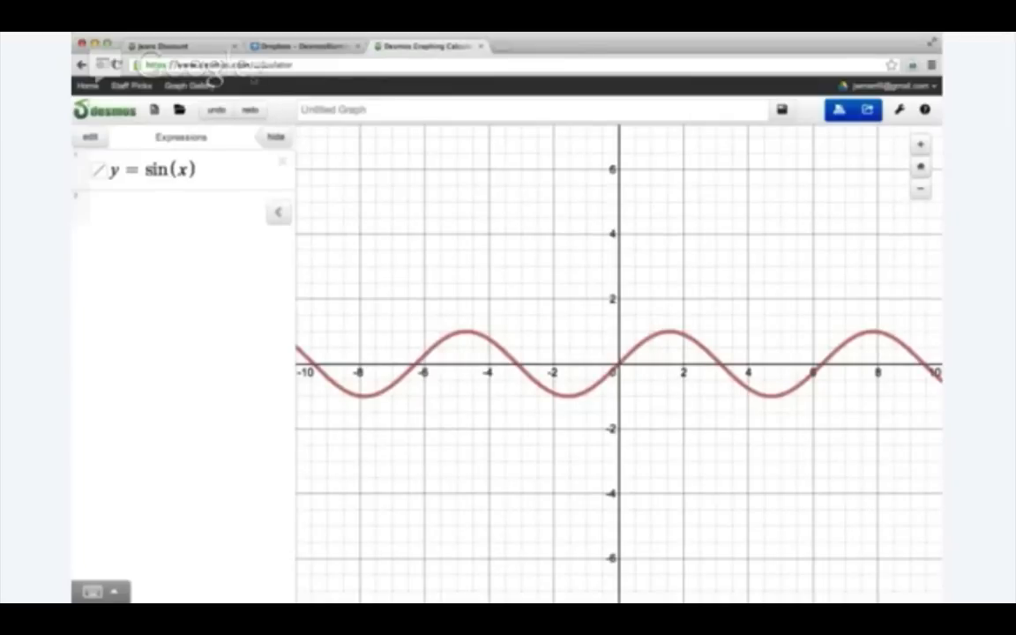
pyautogui.click(232, 65)
pyautogui.press('Return')
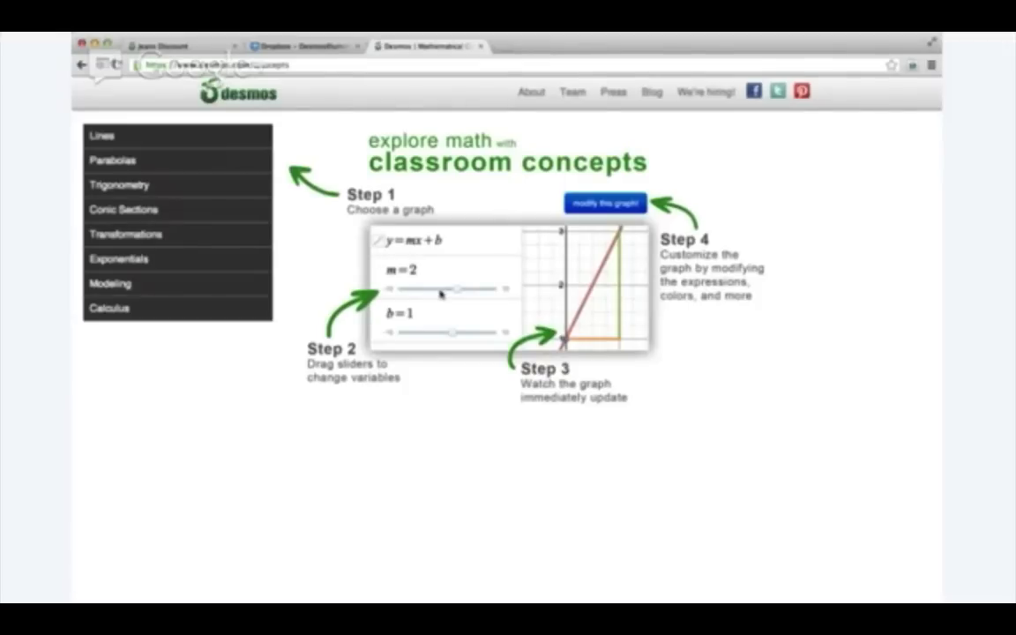
pyautogui.click(122, 285)
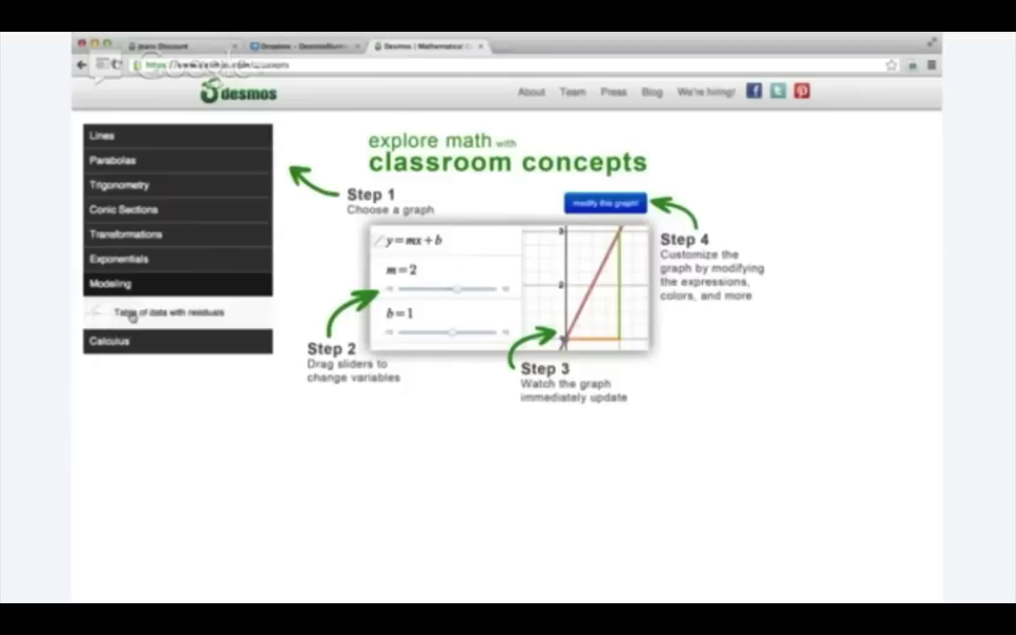
pyautogui.click(167, 314)
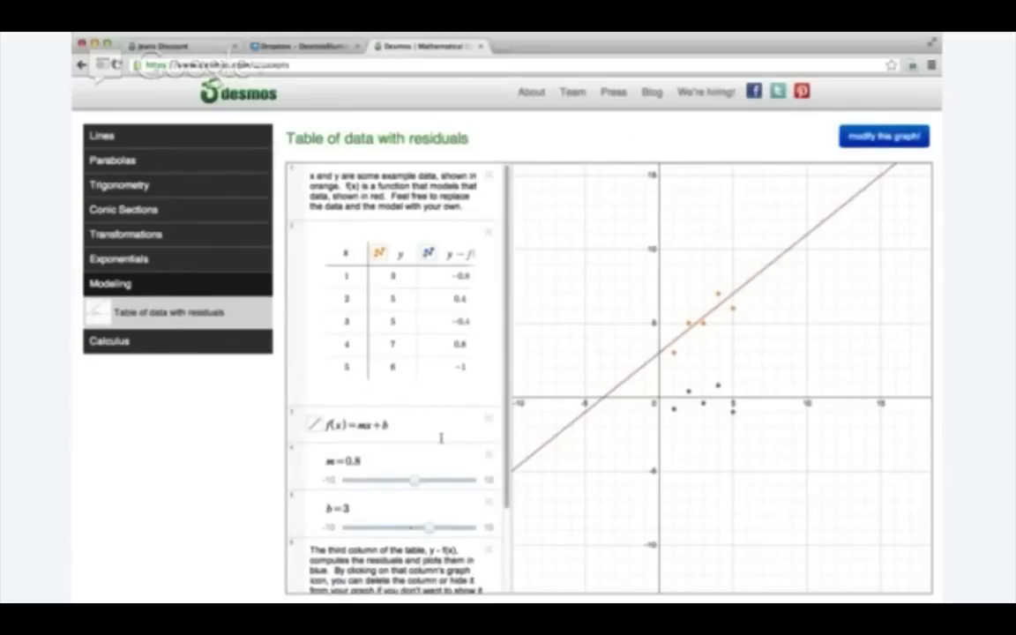
# - Read through the residuals example's expressions and notes, and return to the balloon data graph
pyautogui.scroll(-3, 441, 438)
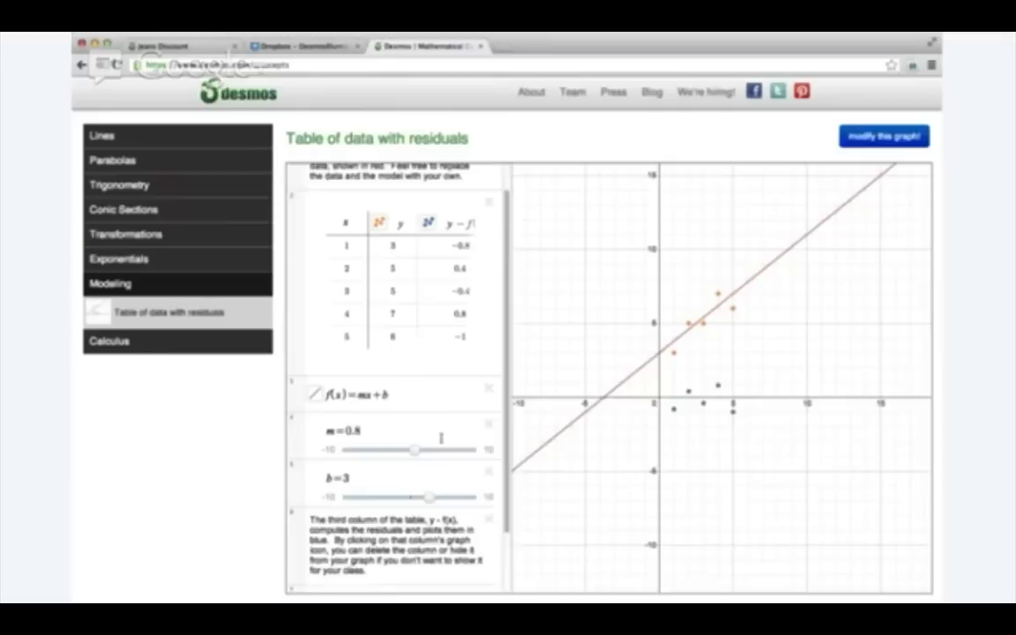
pyautogui.scroll(3, 441, 439)
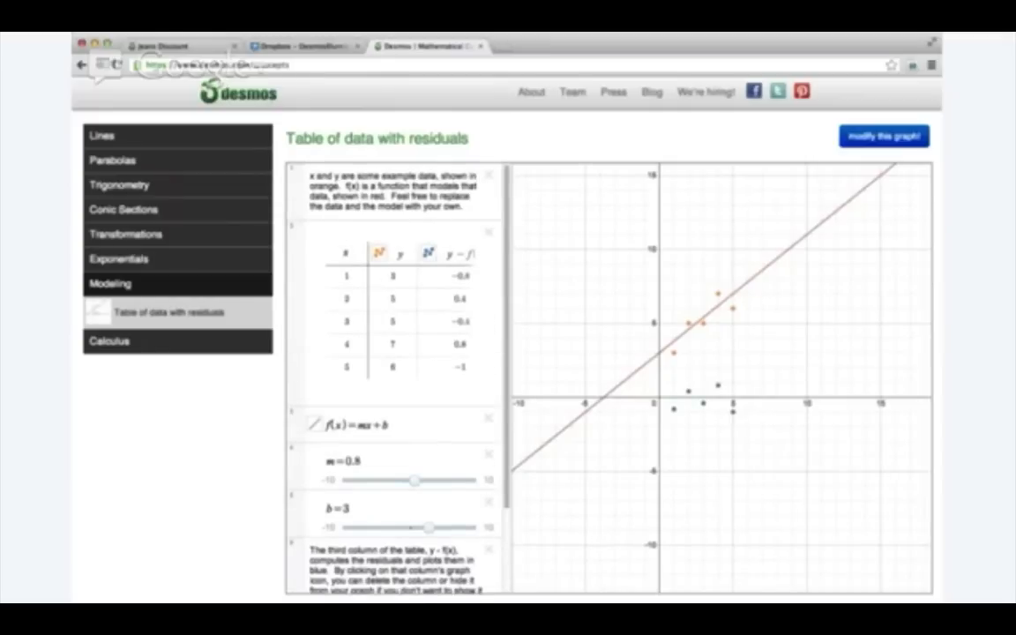
pyautogui.click(174, 48)
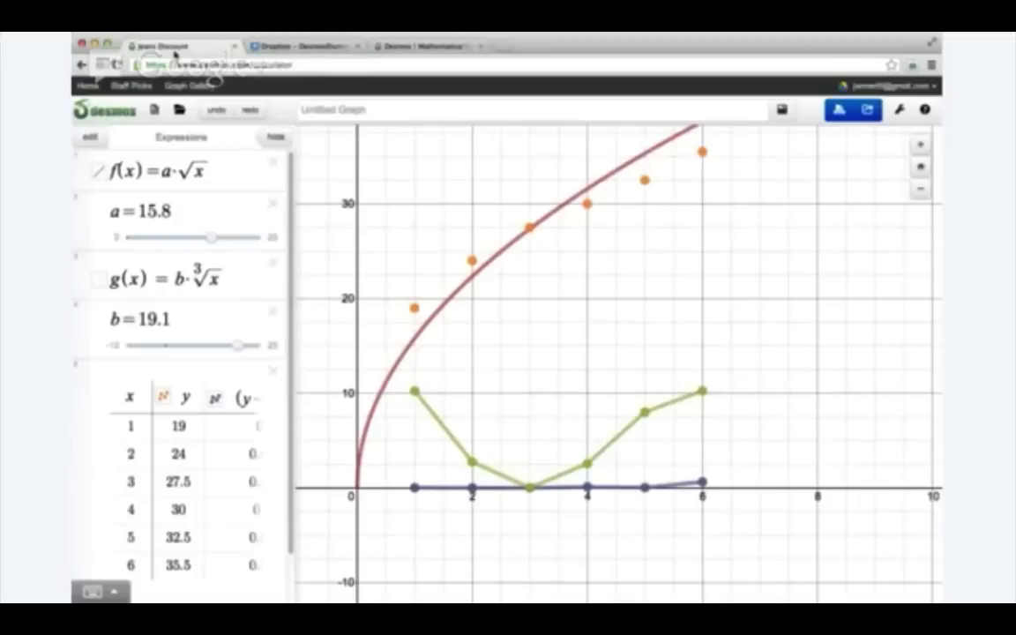